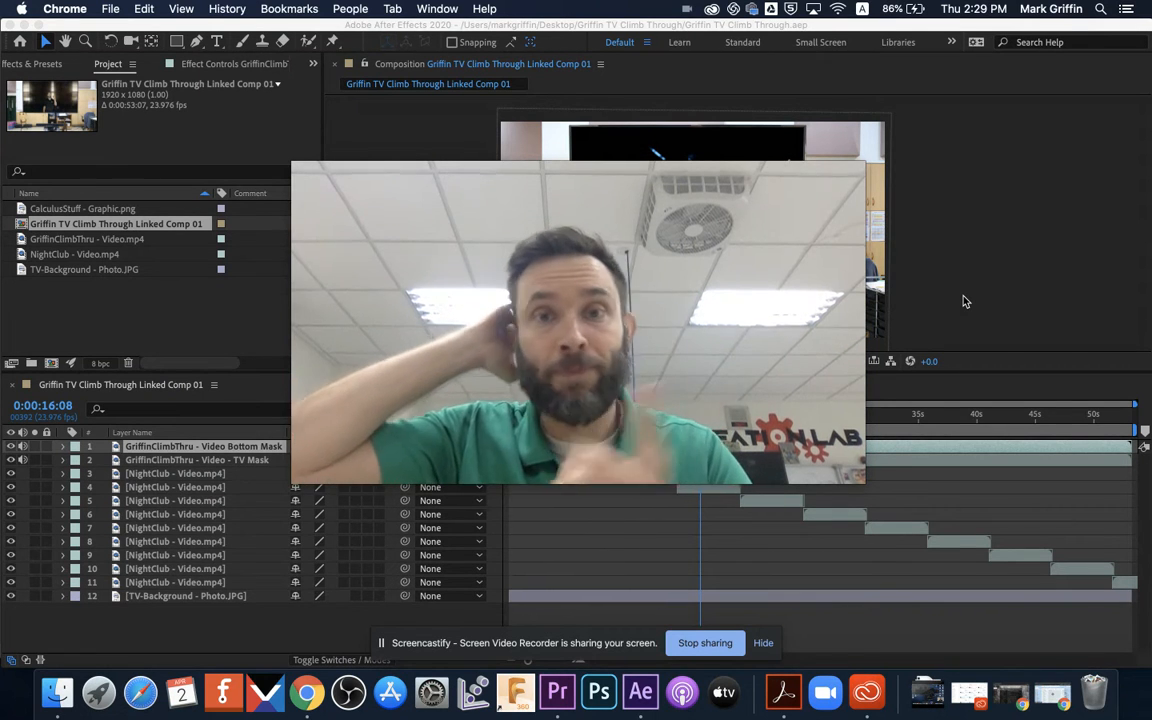
- Shrink the floating webcam window and move it clear of the composition preview and timeline
mouse_move(709, 266)
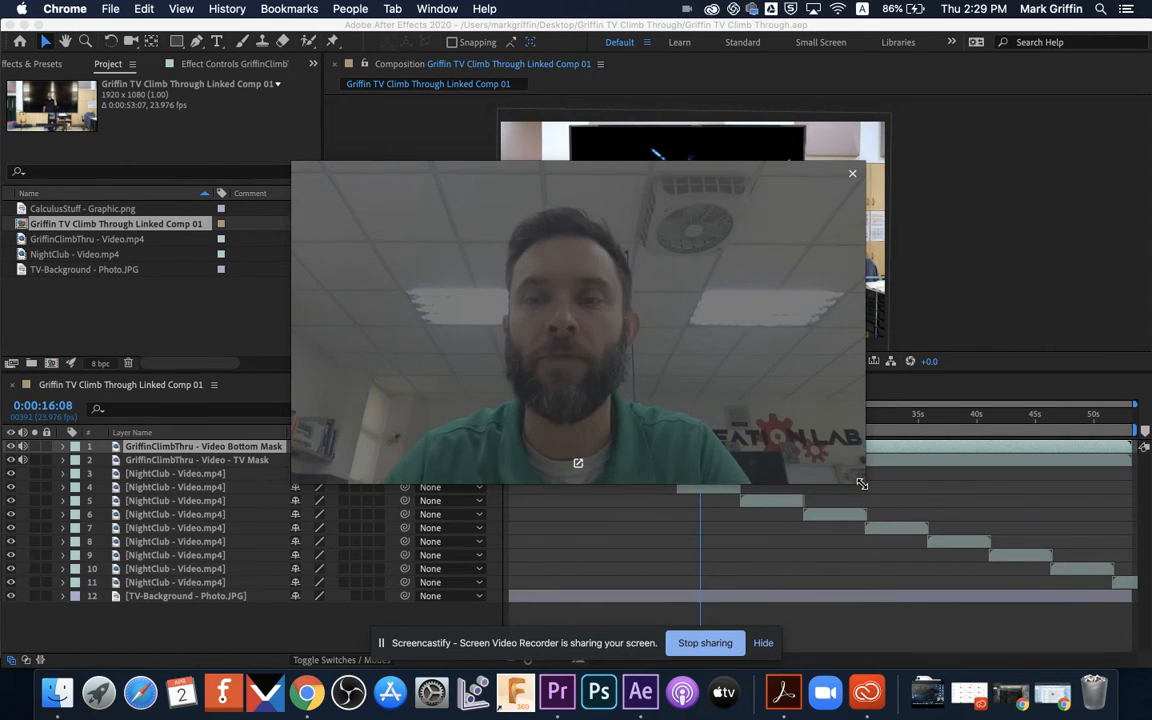
left_click_drag(861, 491, 536, 298)
left_click_drag(404, 212, 153, 343)
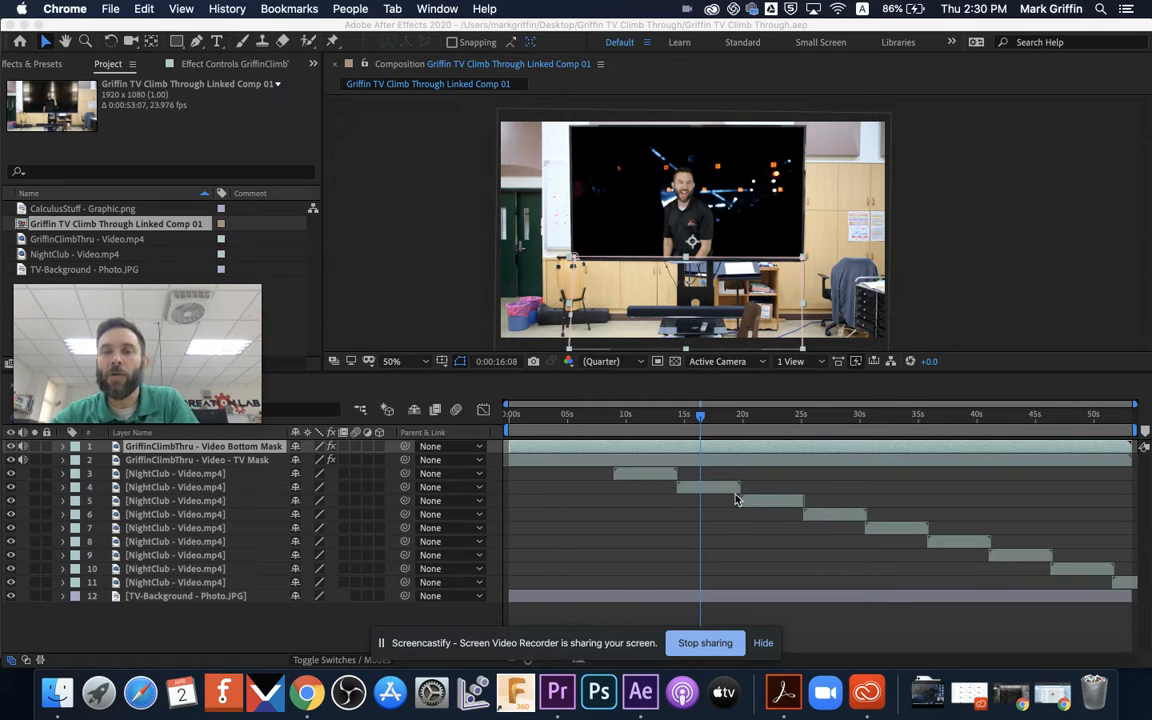
- Set the current time to 0:00:07:09 and add CalculusStuff - Graphic.png to the composition as the top layer
left_click(702, 420)
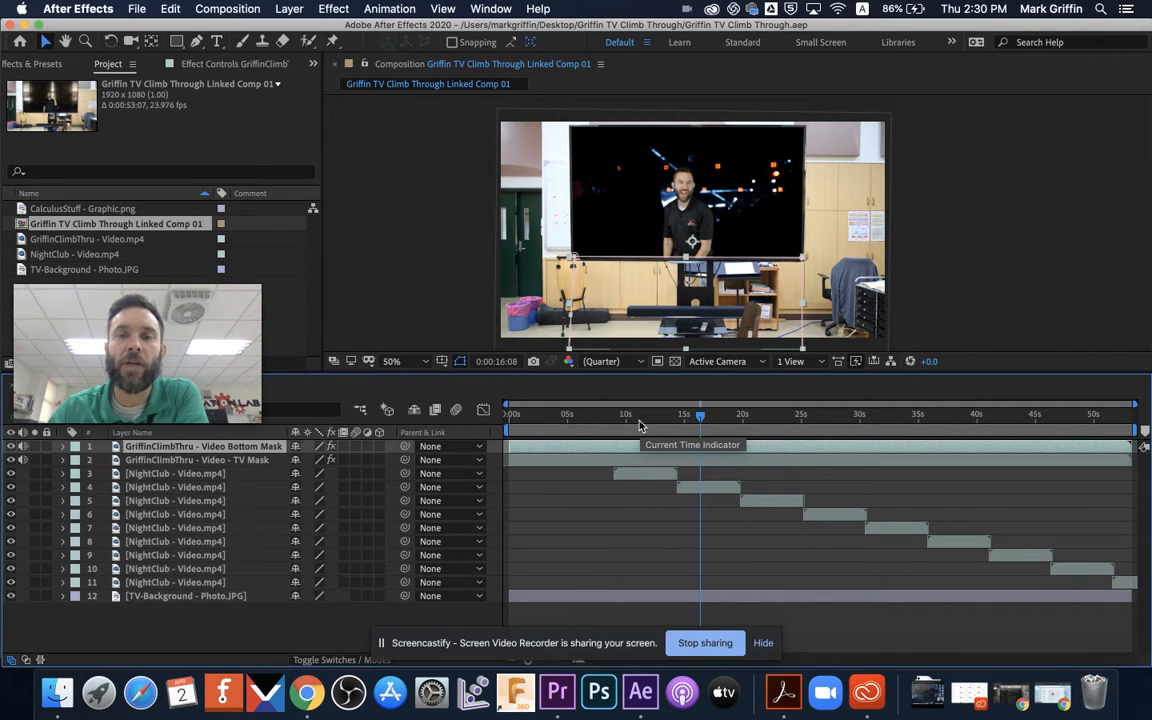
left_click_drag(702, 418, 596, 426)
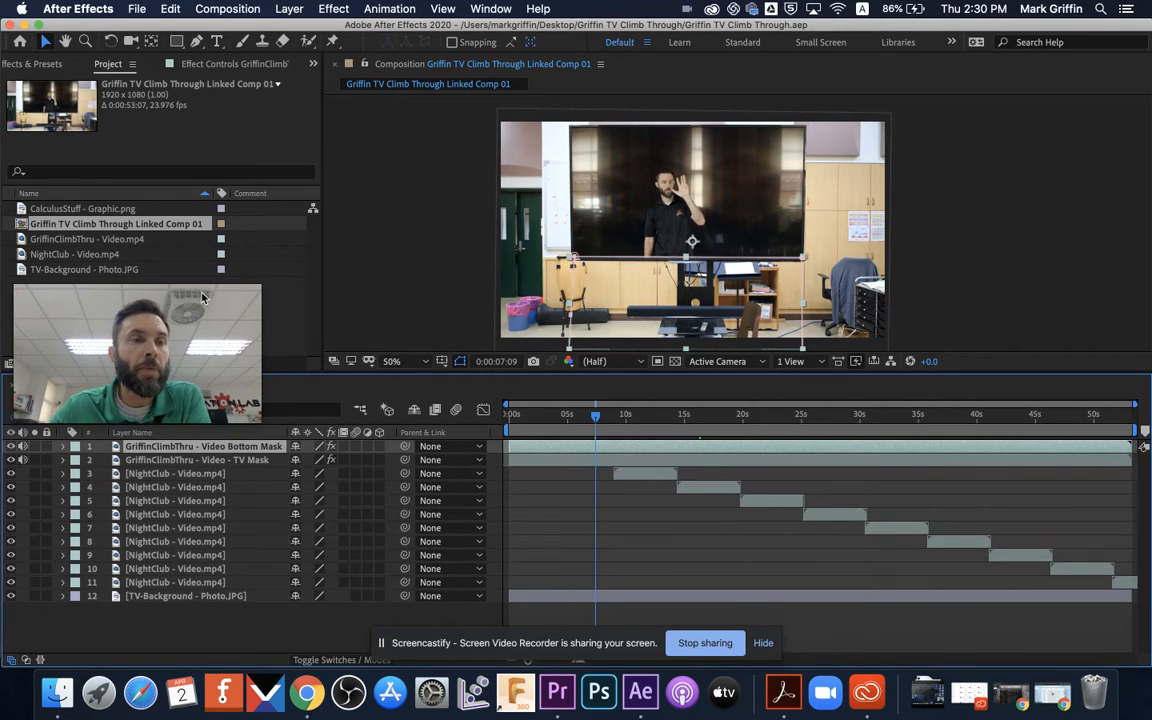
left_click(66, 255)
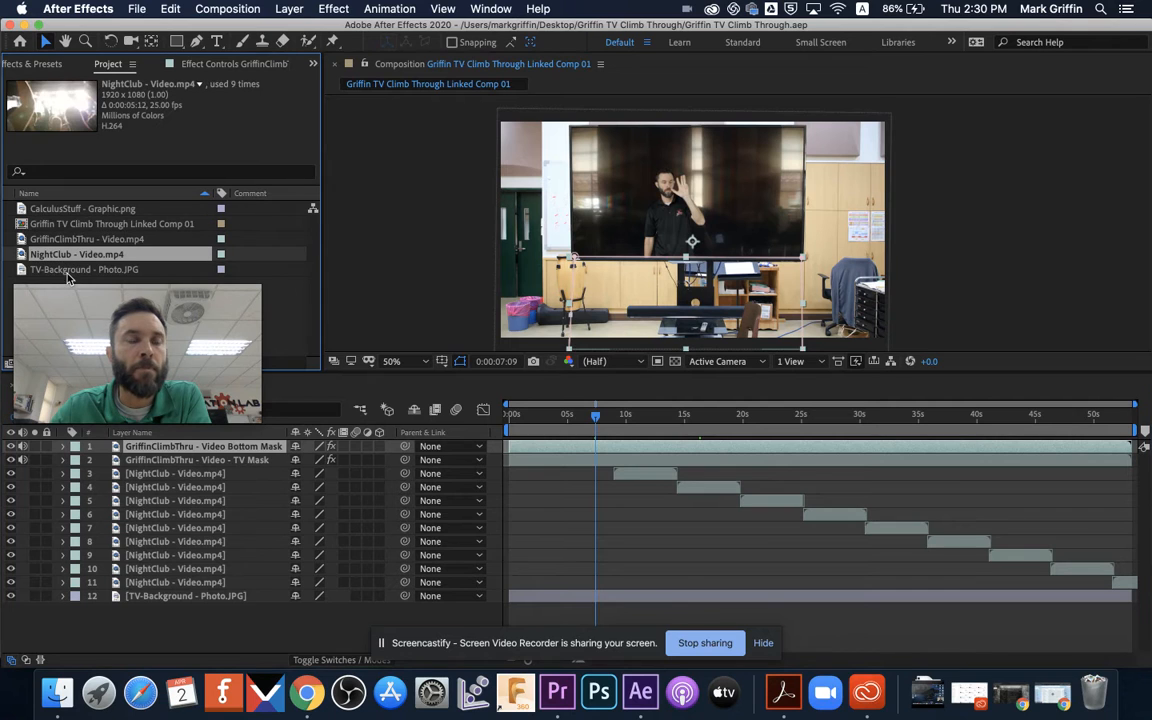
left_click(66, 210)
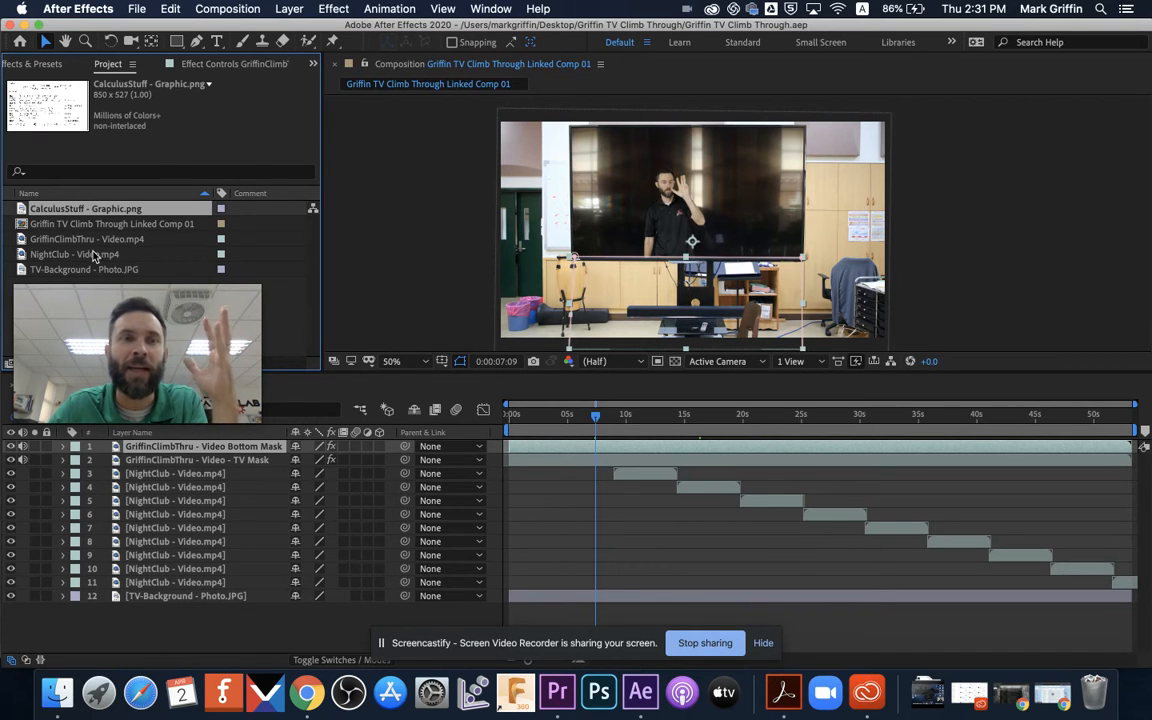
left_click_drag(110, 236, 166, 446)
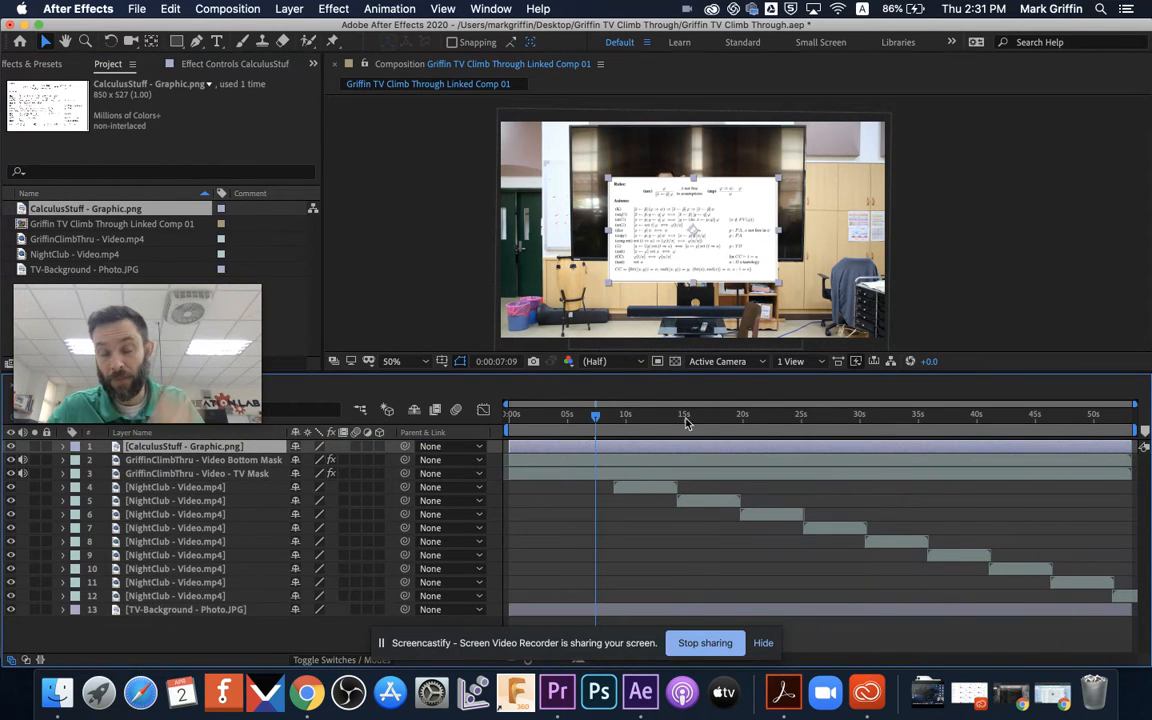
- Scale the CalculusStuff graphic uniformly to 124% and place it over the TV screen at about 948, 356
left_click_drag(712, 248, 685, 207)
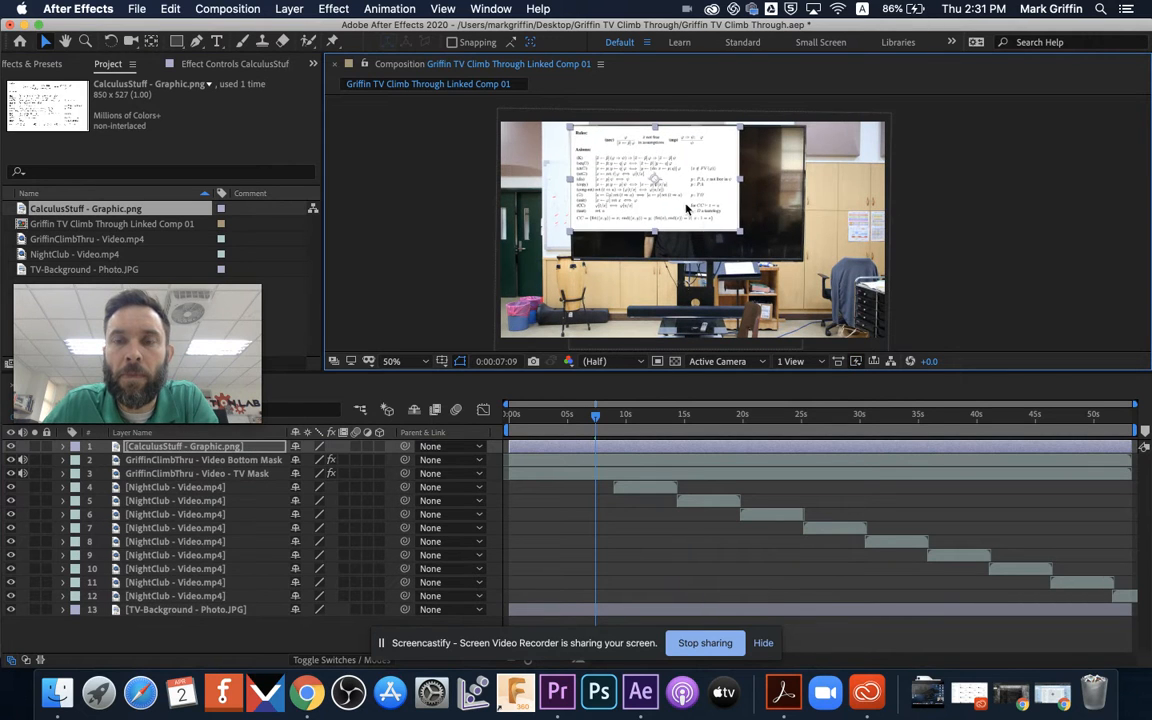
left_click(746, 238)
left_click(736, 232)
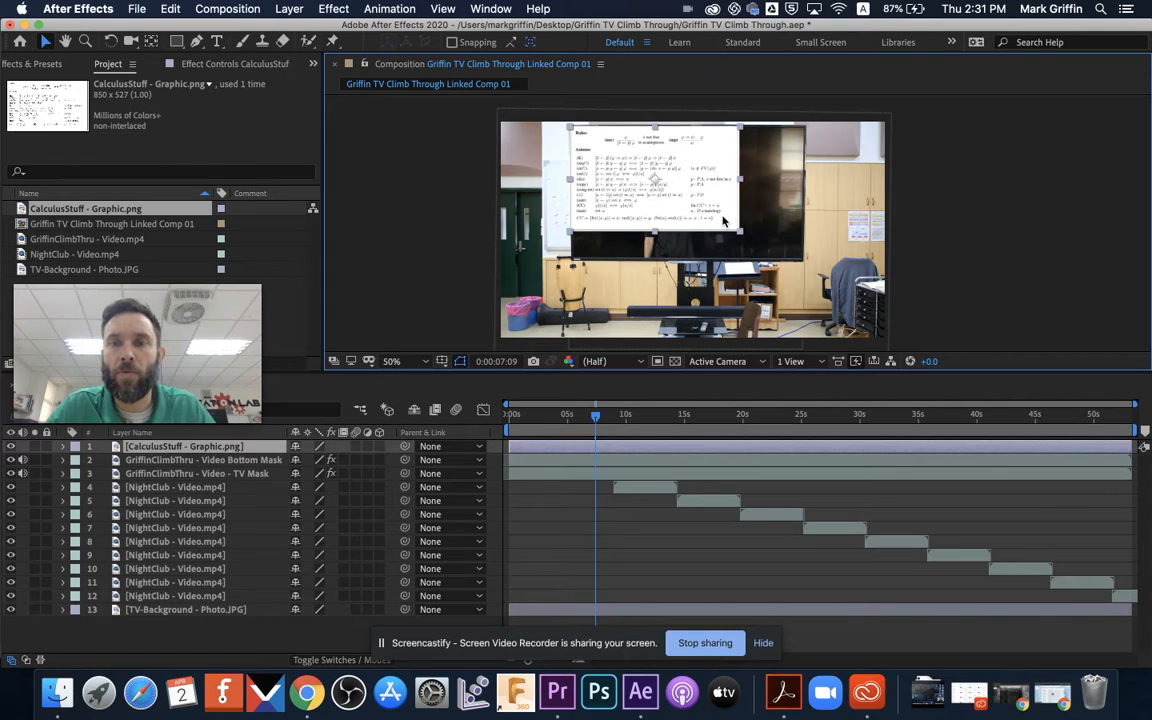
left_click(63, 447)
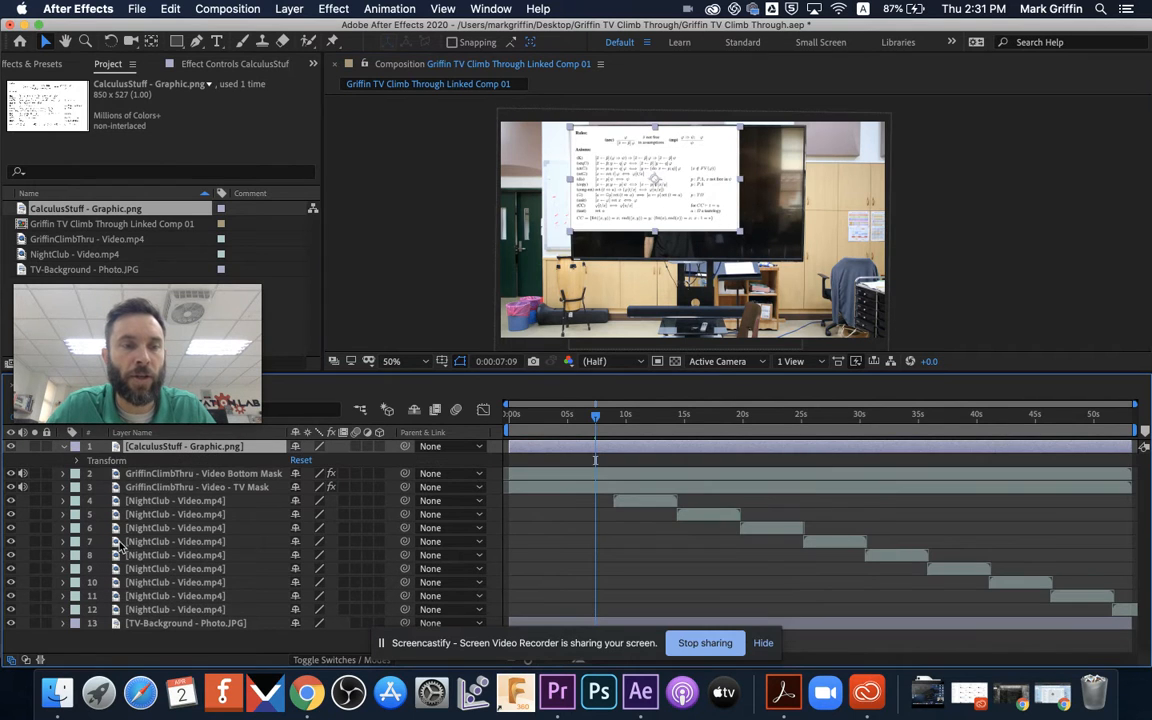
left_click(77, 461)
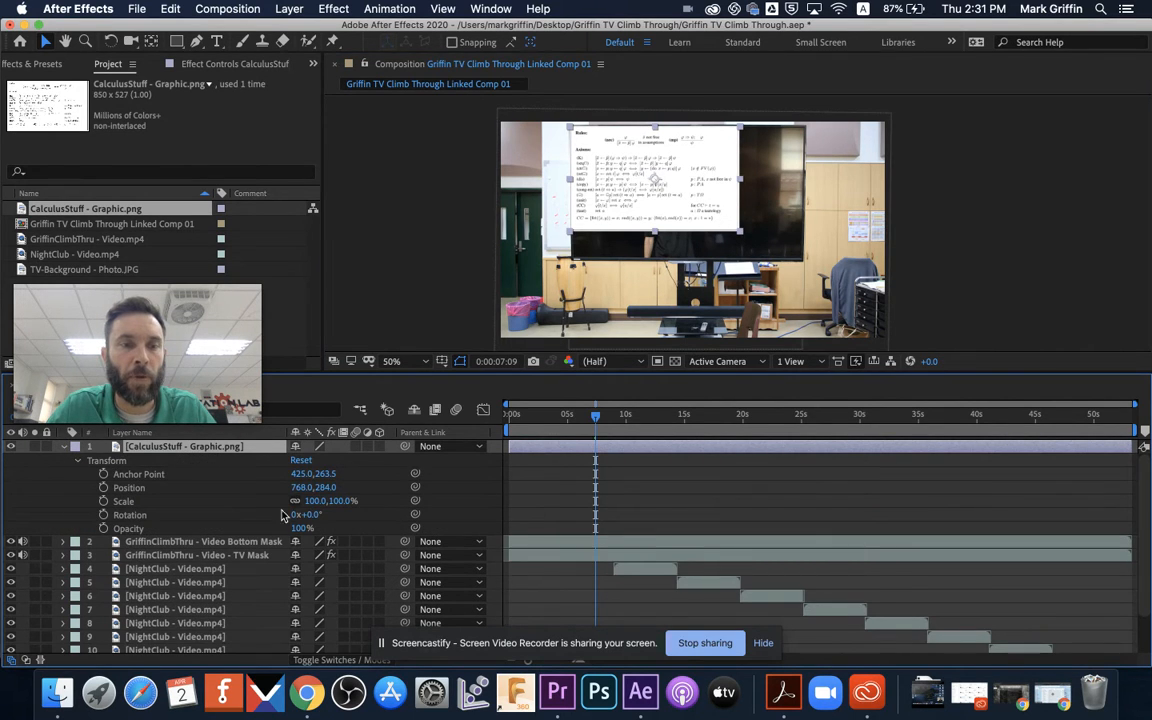
left_click_drag(318, 500, 642, 316)
left_click_drag(716, 192, 753, 205)
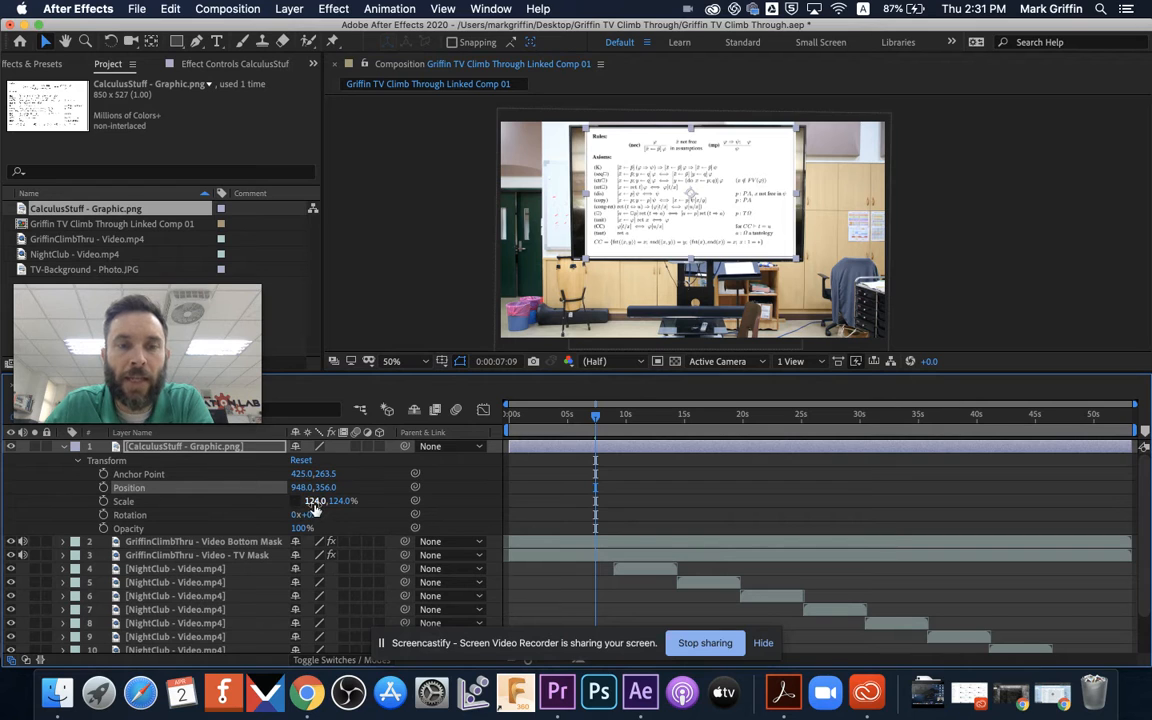
- Unlink the graphic's scale proportions, set them to 137% by 129%, and reposition it at 928, 352 to cover the TV
left_click_drag(315, 501, 324, 501)
left_click_drag(637, 228, 633, 227)
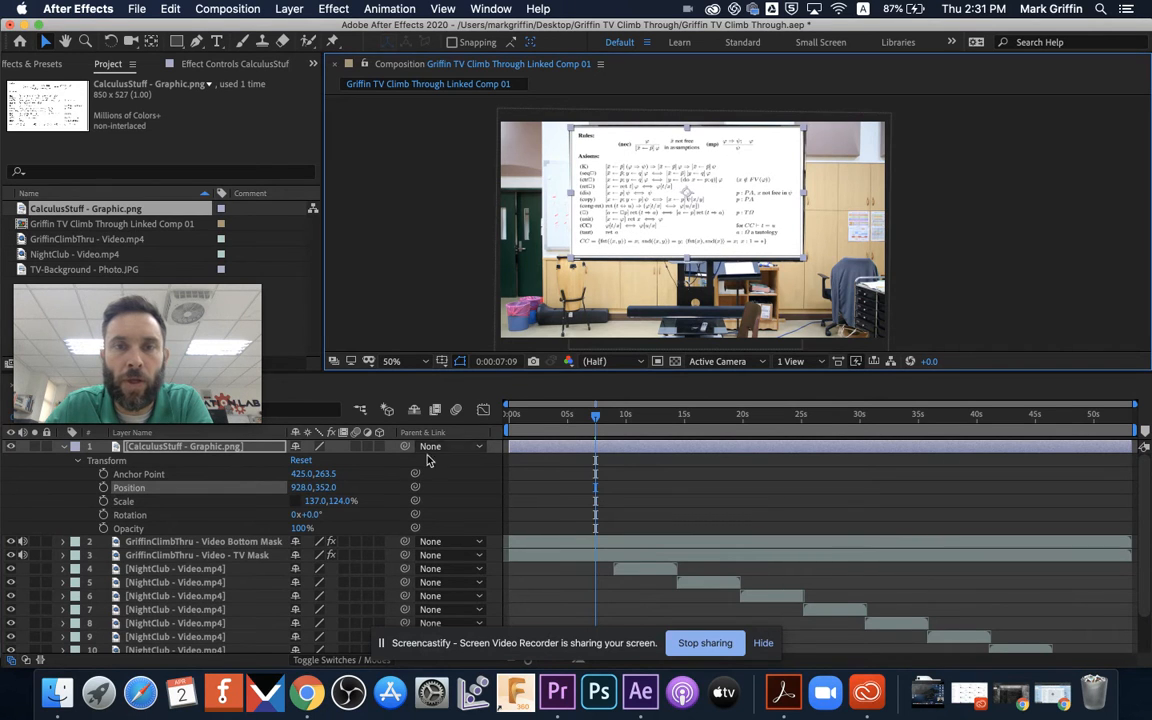
left_click_drag(343, 502, 346, 507)
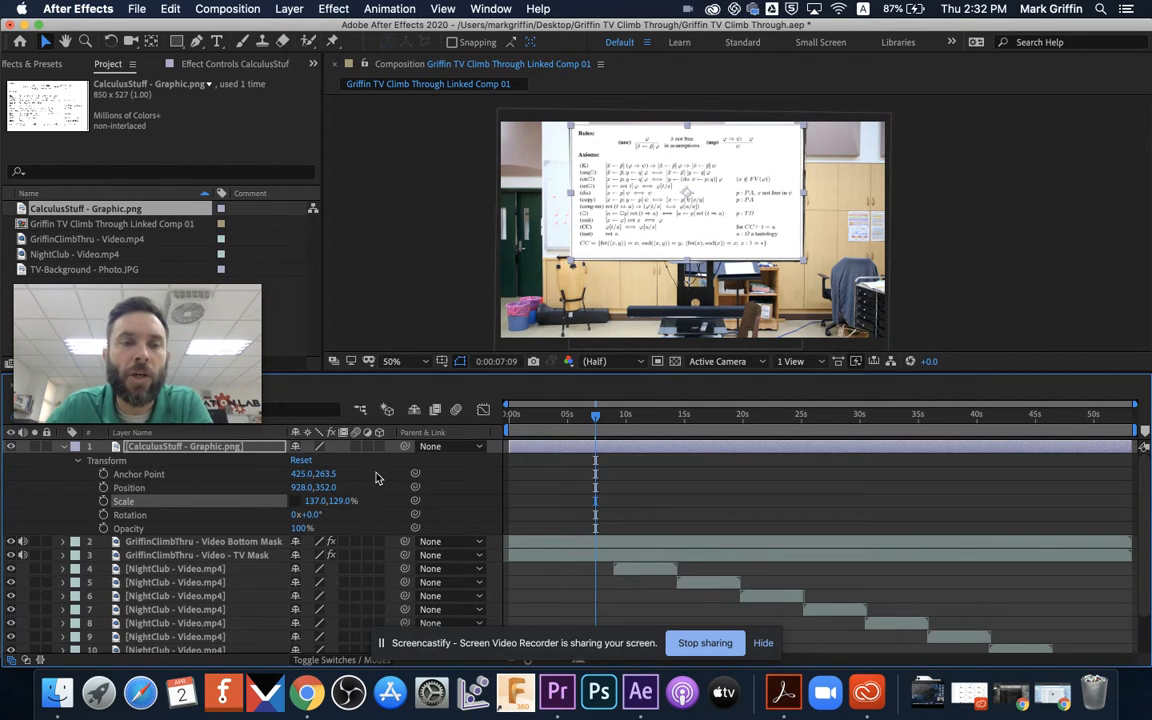
left_click(618, 458)
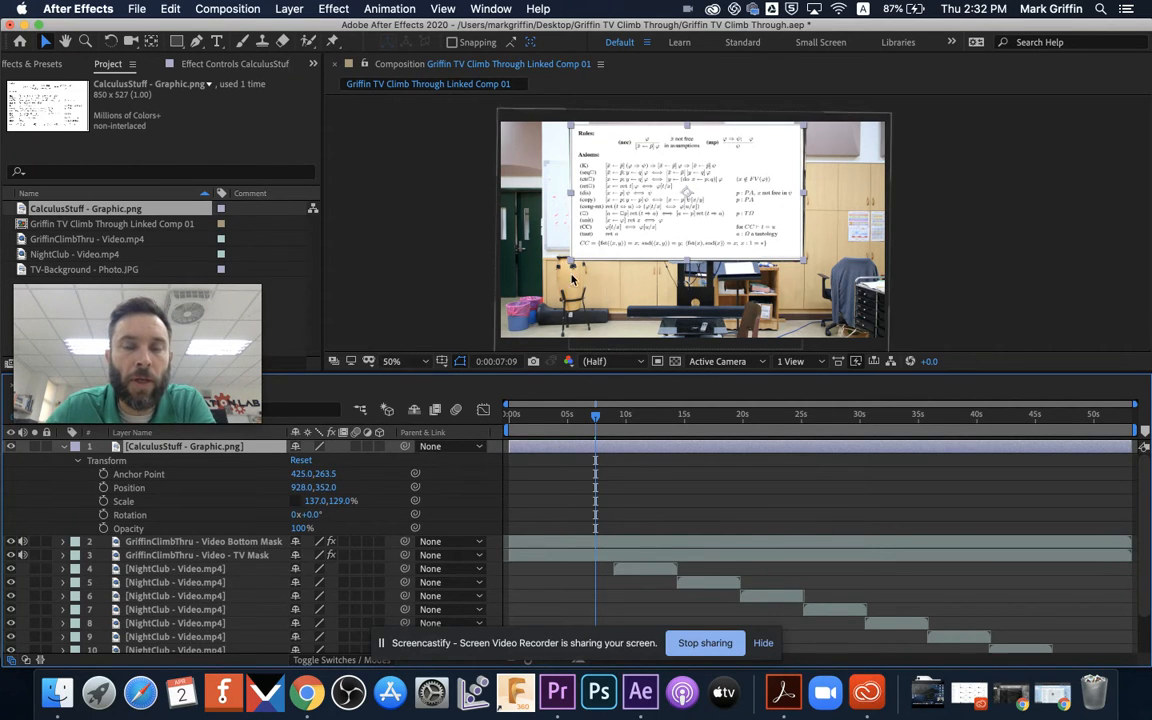
- Refine the graphic's fit on the TV by setting its X position to 939 and horizontal scale to 140%
scroll(604, 236, "up", 1)
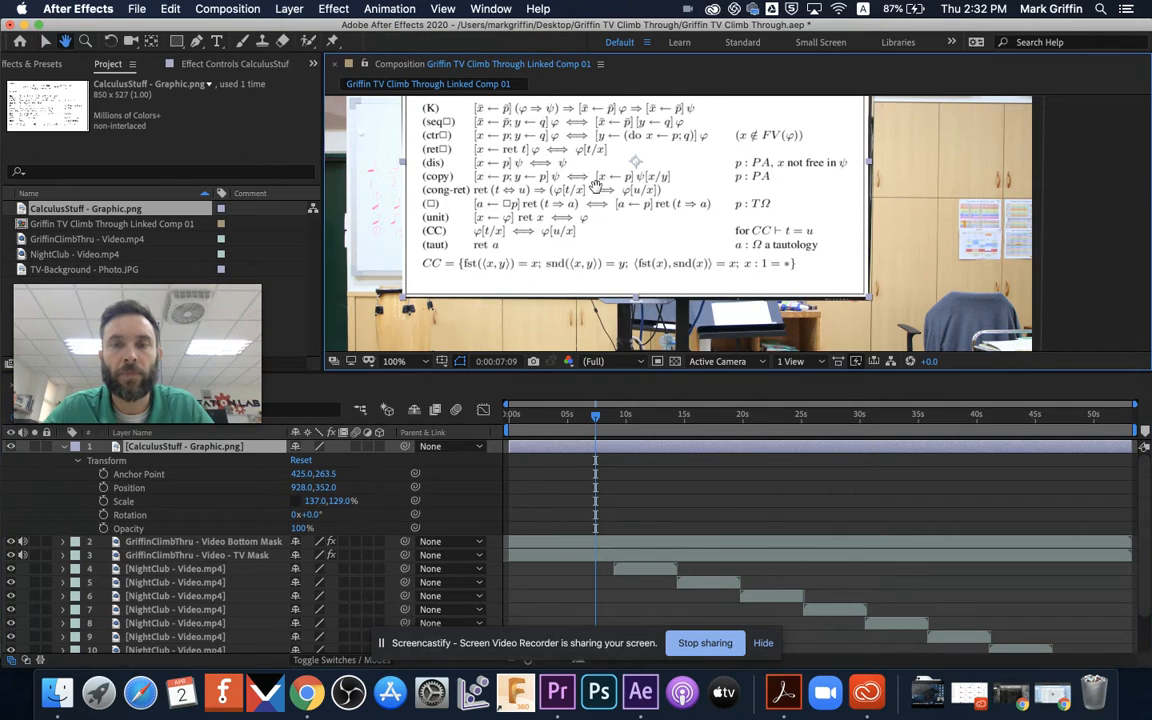
left_click_drag(593, 184, 634, 257)
left_click_drag(533, 371, 540, 429)
left_click_drag(541, 438, 541, 447)
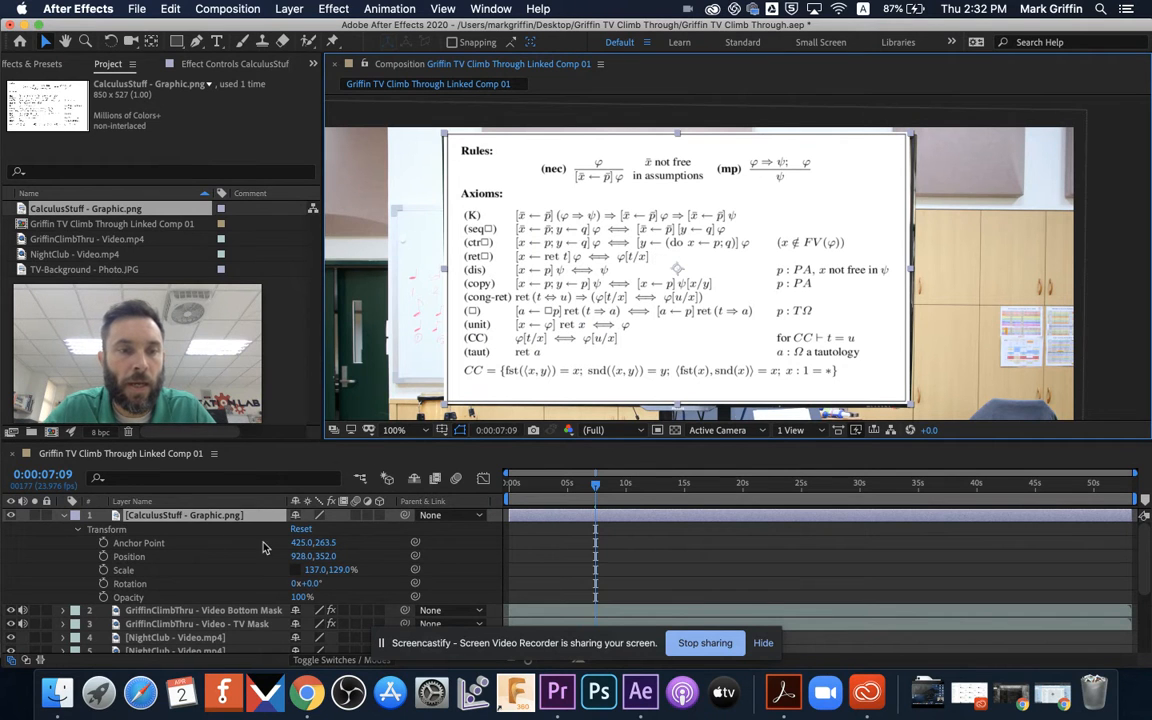
left_click_drag(300, 556, 309, 556)
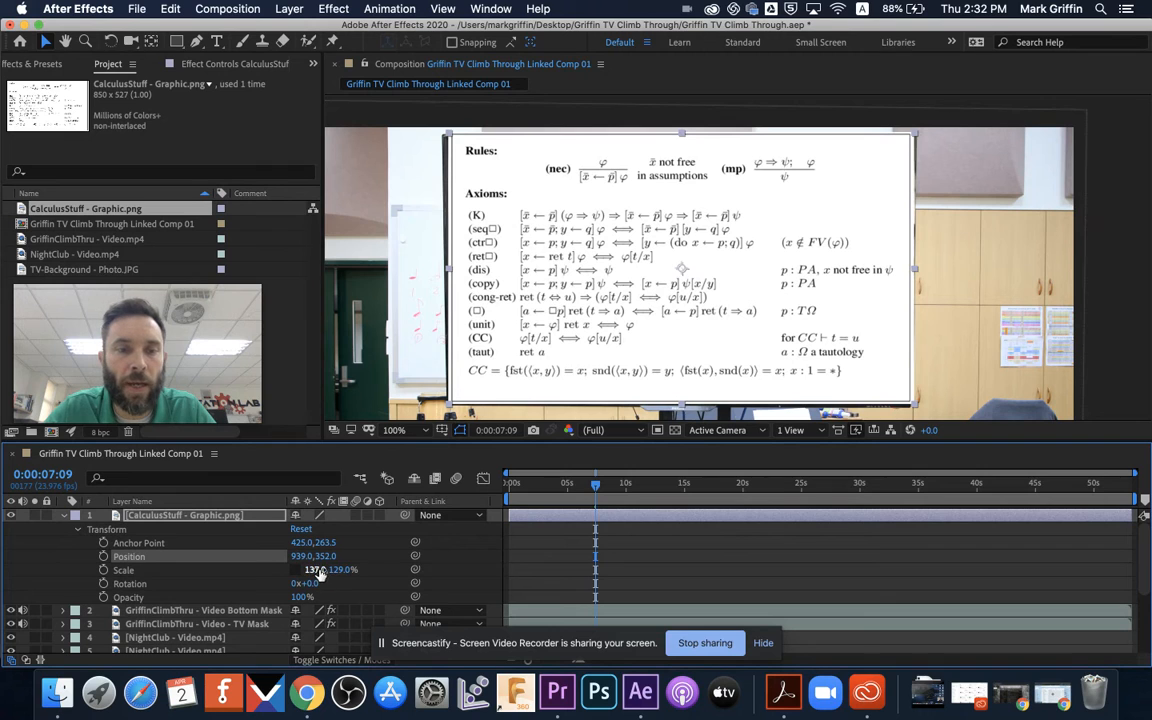
left_click_drag(313, 569, 314, 569)
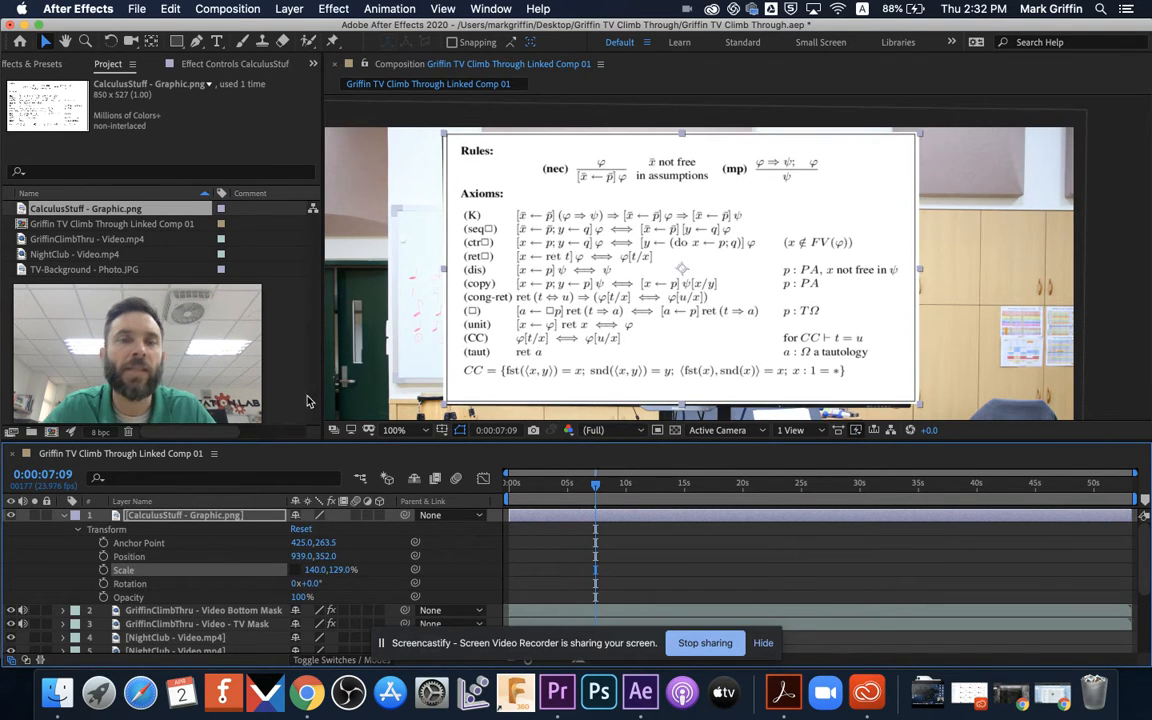
- Draw a closed four-point mask on the CalculusStuff graphic with the Pen tool, just inside the TV frame
left_click(198, 44)
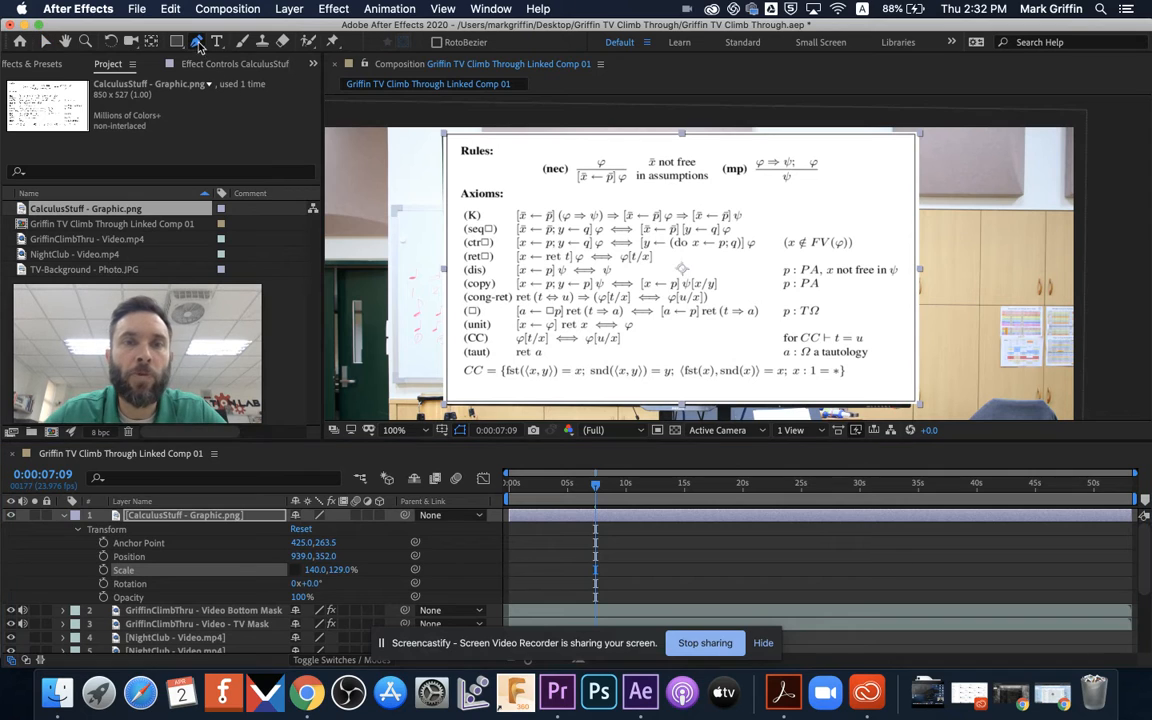
left_click(455, 140)
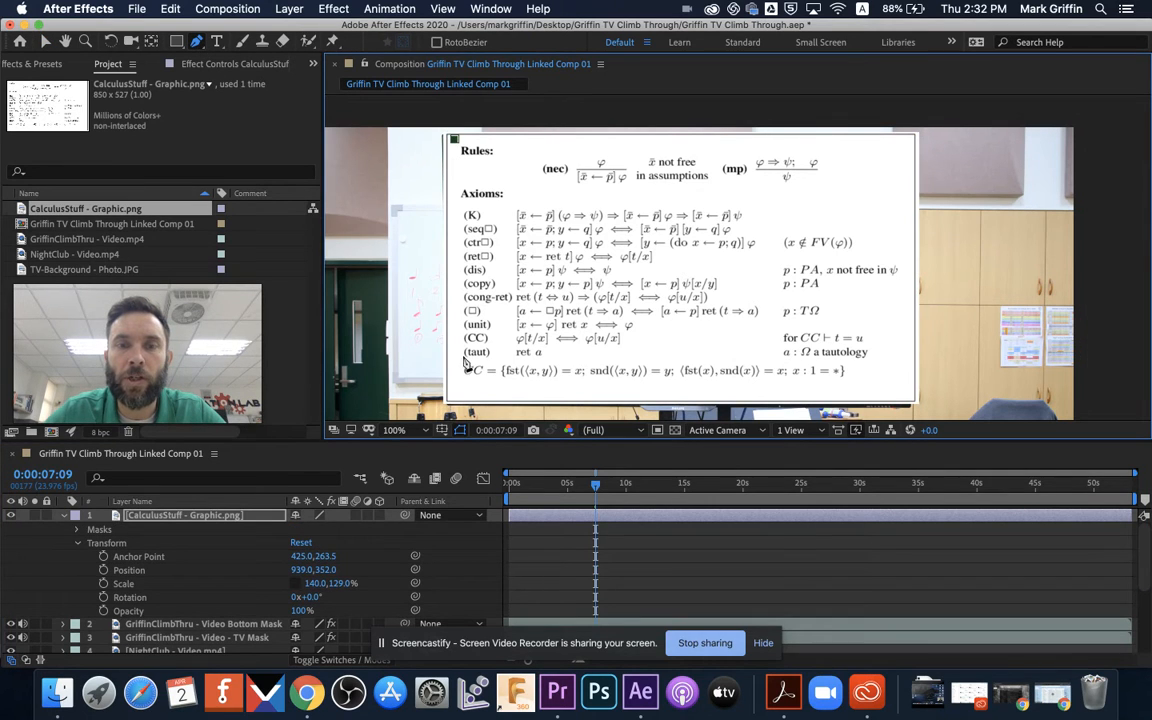
left_click(455, 395)
left_click(900, 392)
left_click(899, 143)
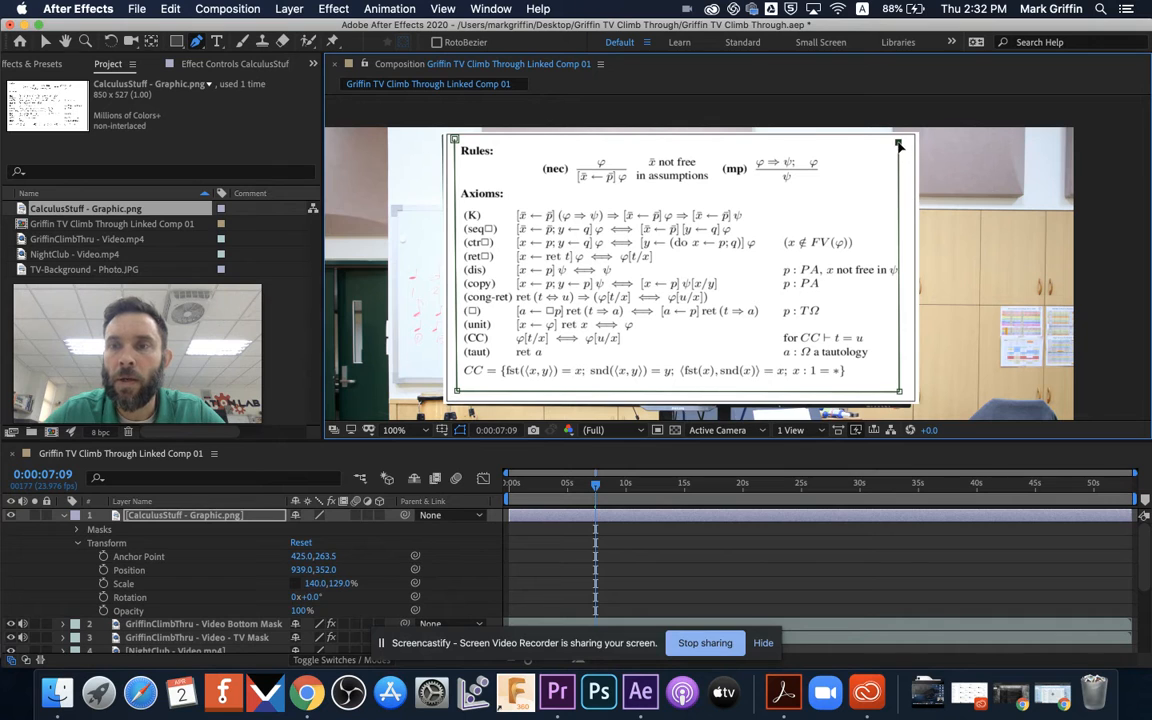
left_click(455, 140)
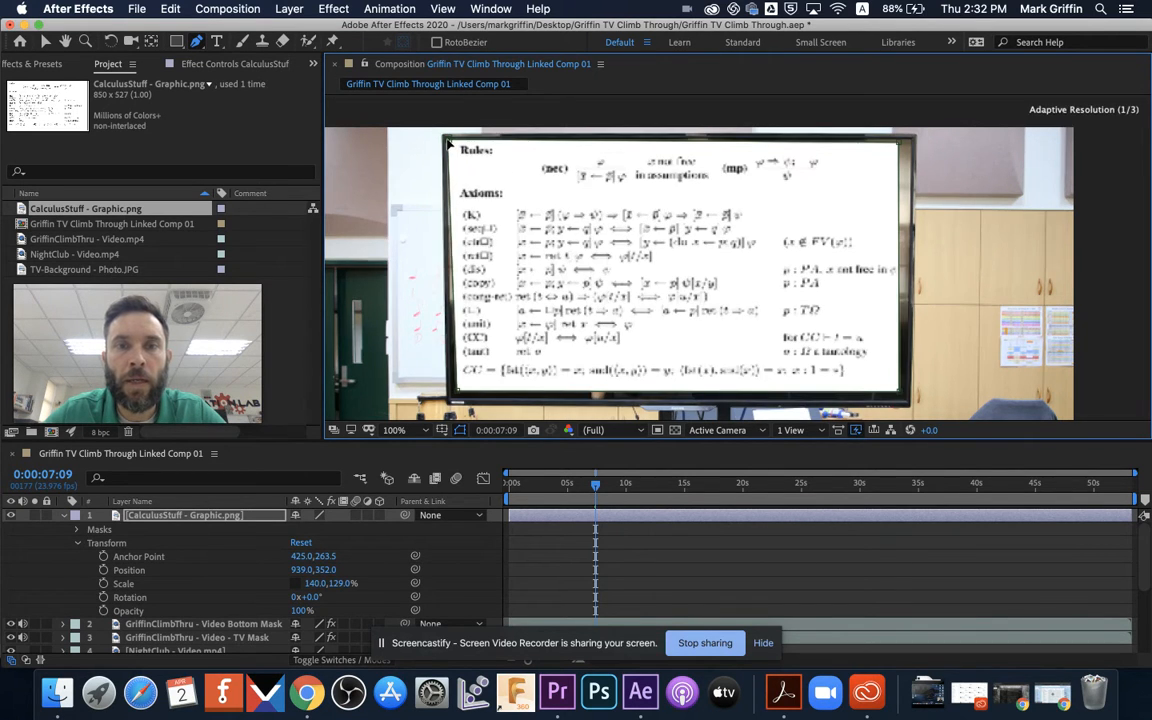
- Adjust the mask's corner points outward to match the inner corners of the TV frame
left_click_drag(898, 143, 912, 138)
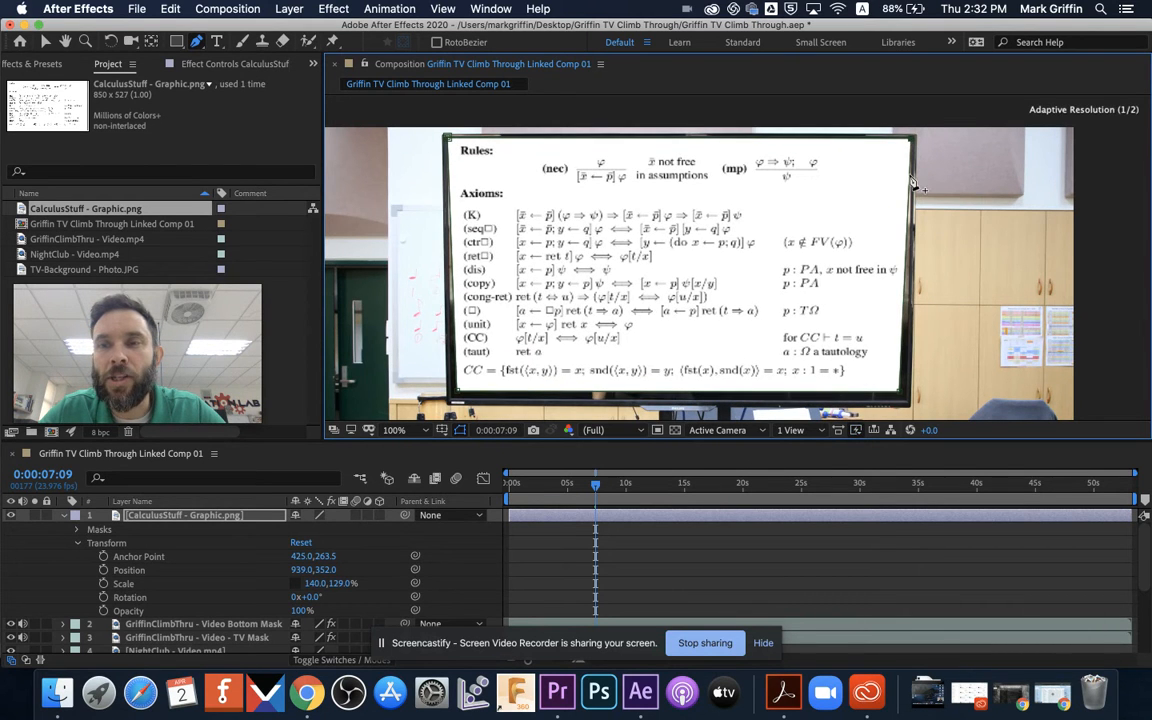
left_click_drag(899, 396, 907, 403)
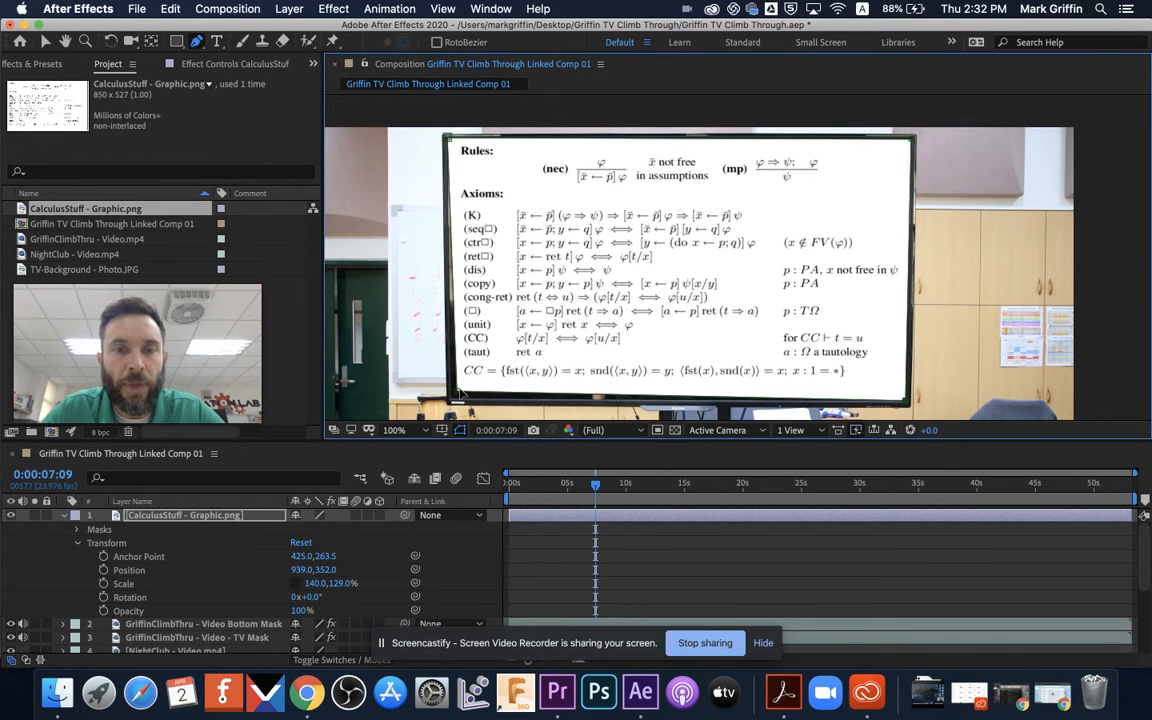
left_click_drag(456, 394, 453, 401)
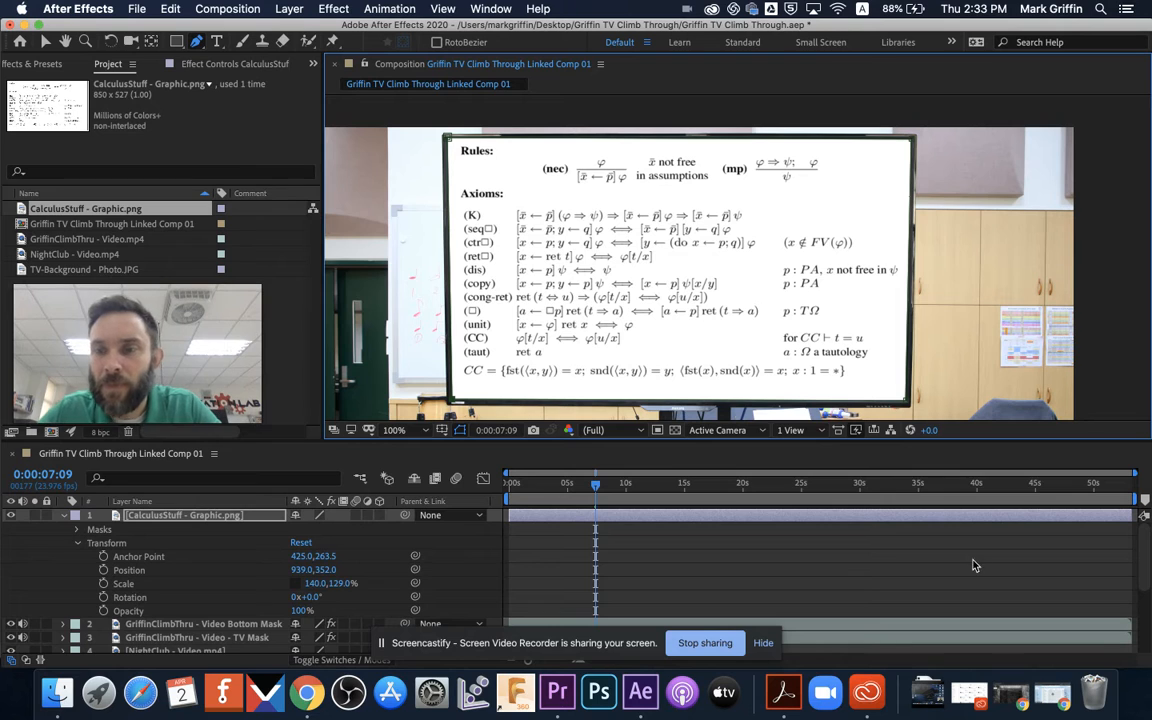
- Lower the CalculusStuff graphic's opacity to 69% so the video behind it shows through
scroll(628, 305, "down", 2)
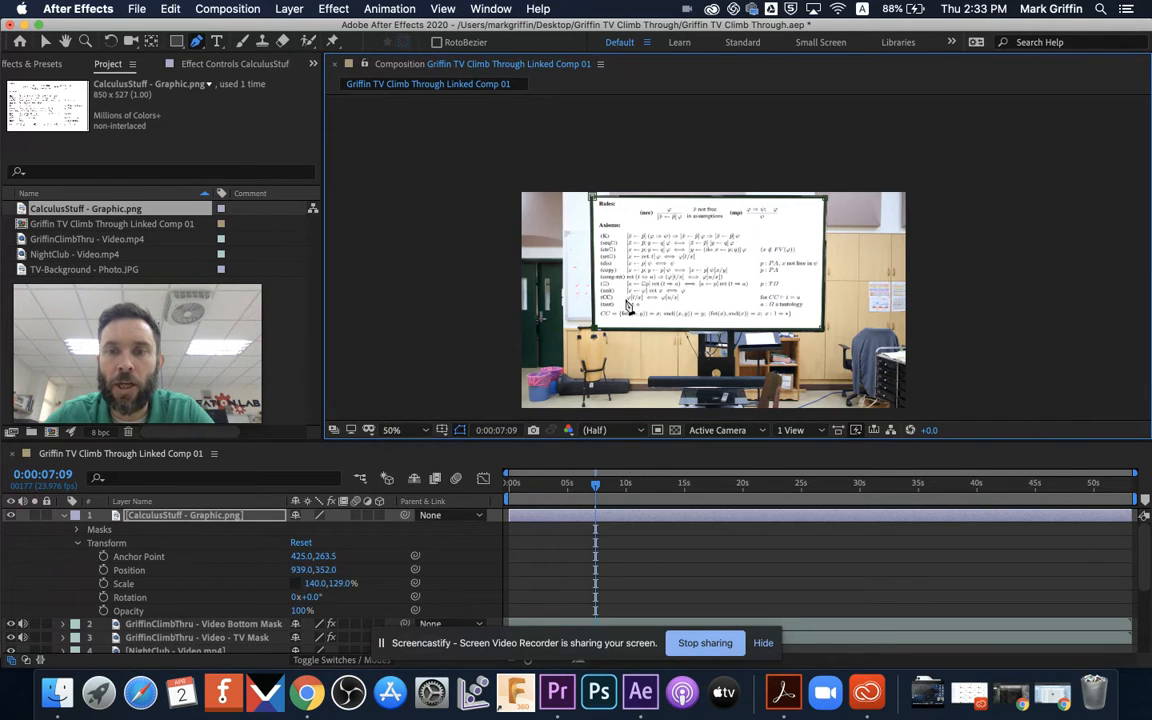
left_click_drag(714, 277, 717, 234)
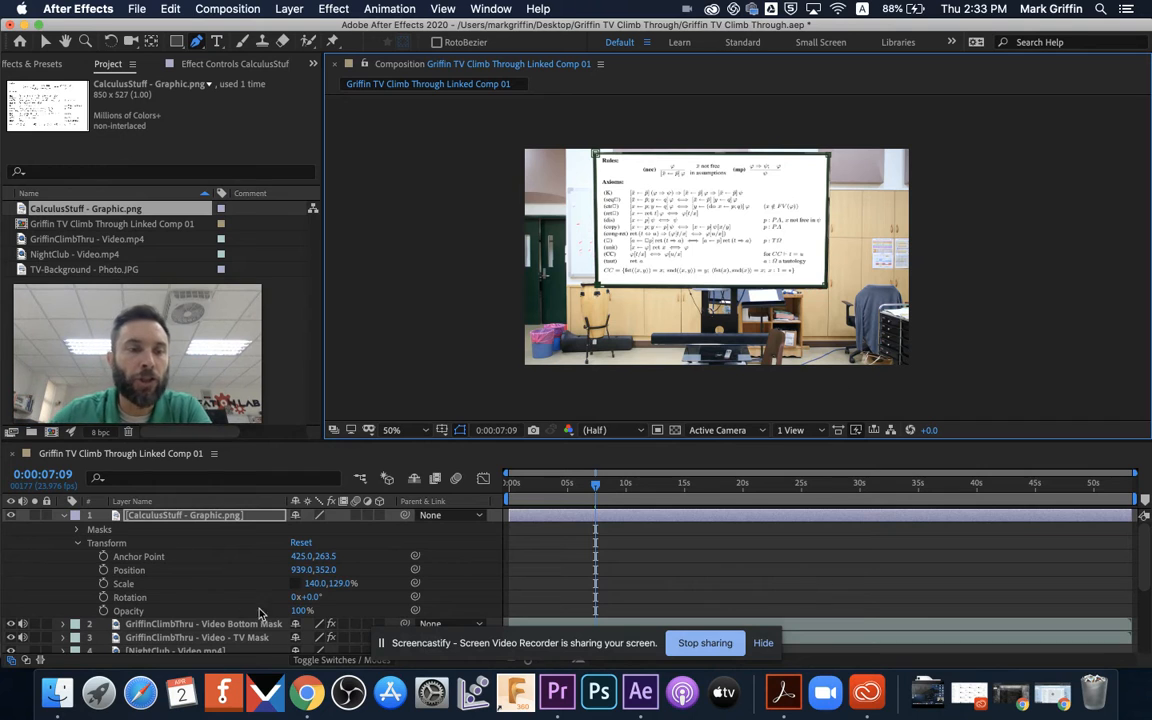
left_click_drag(296, 617, 276, 617)
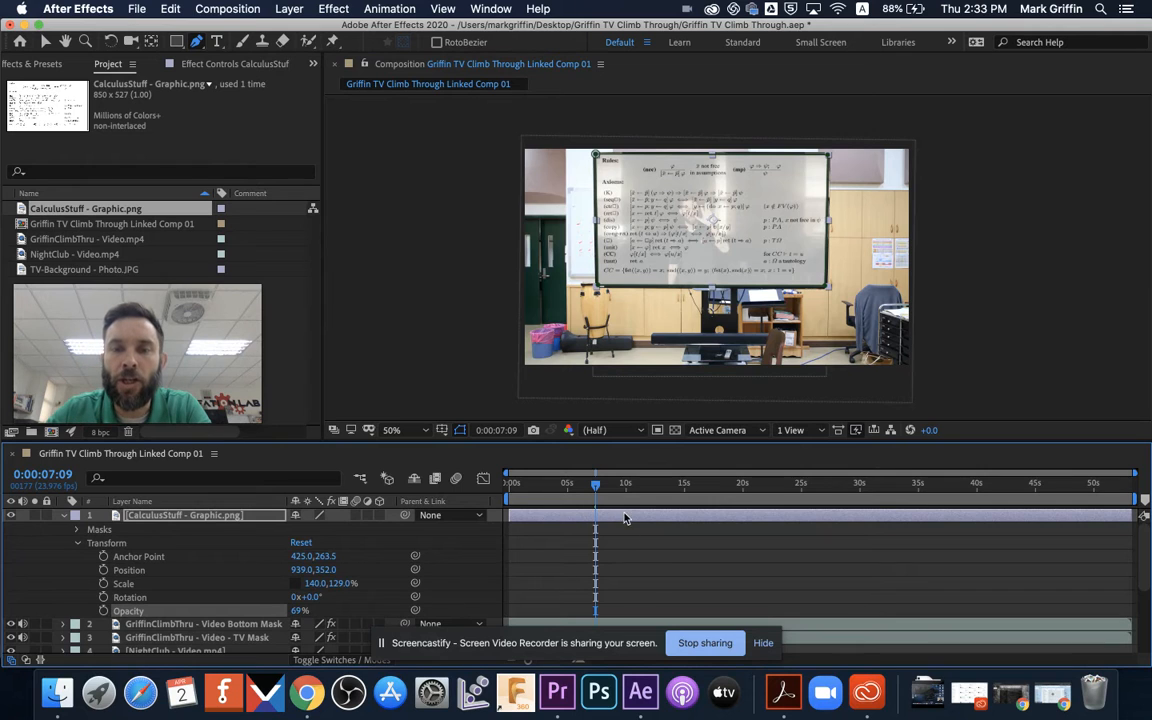
- Go to frame 0:00:09:19, where the hands reach out, and set a starting Position keyframe on the CalculusStuff graphic
mouse_move(603, 496)
left_mouse_down()
mouse_move(591, 496)
mouse_move(622, 498)
left_mouse_up()
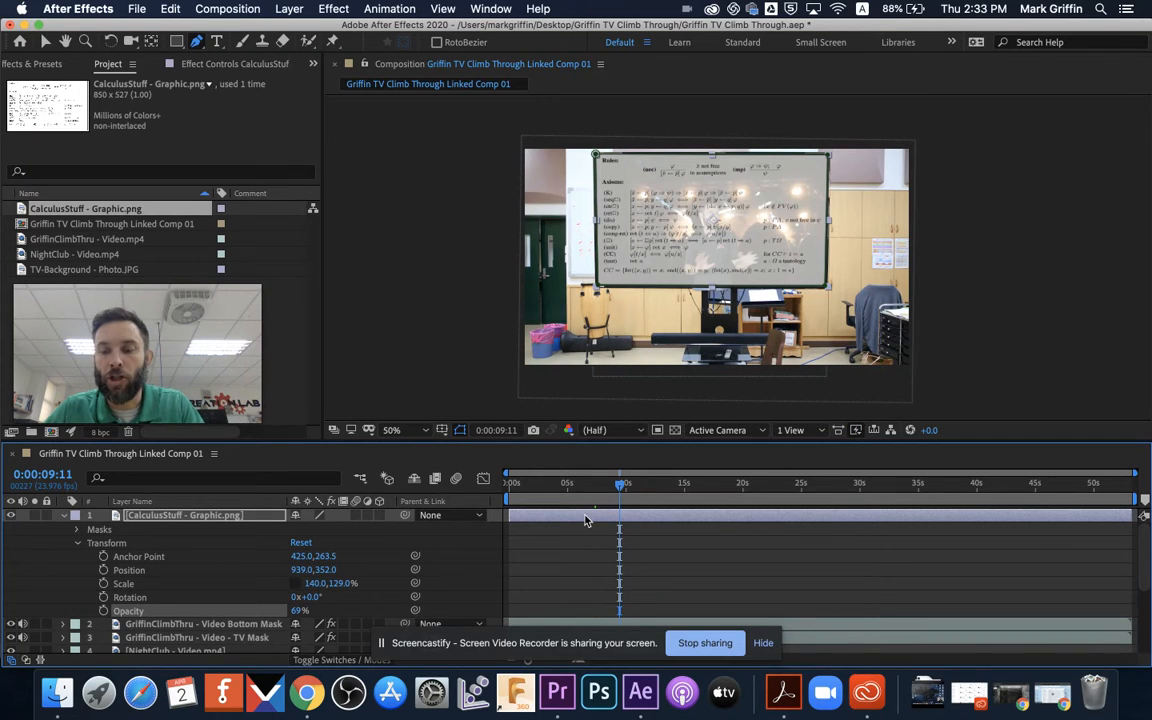
key("Page_Down")
key("Page_Down")
key("Page_Down")
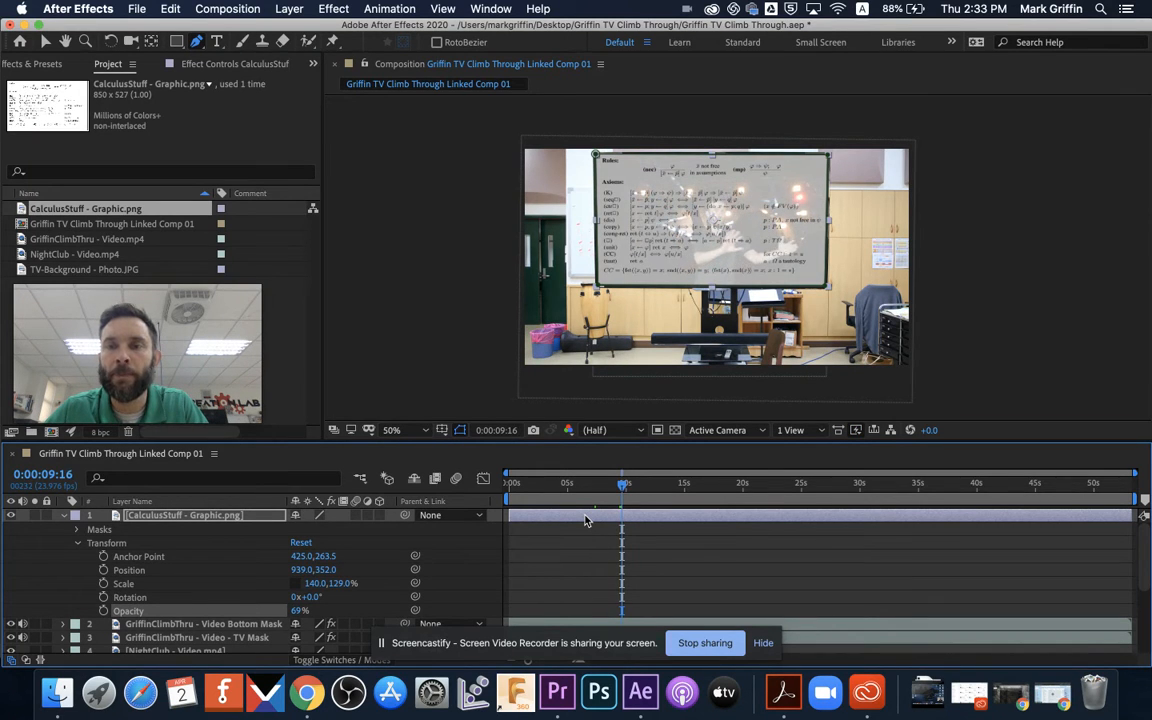
key("Page_Down")
key("Page_Down")
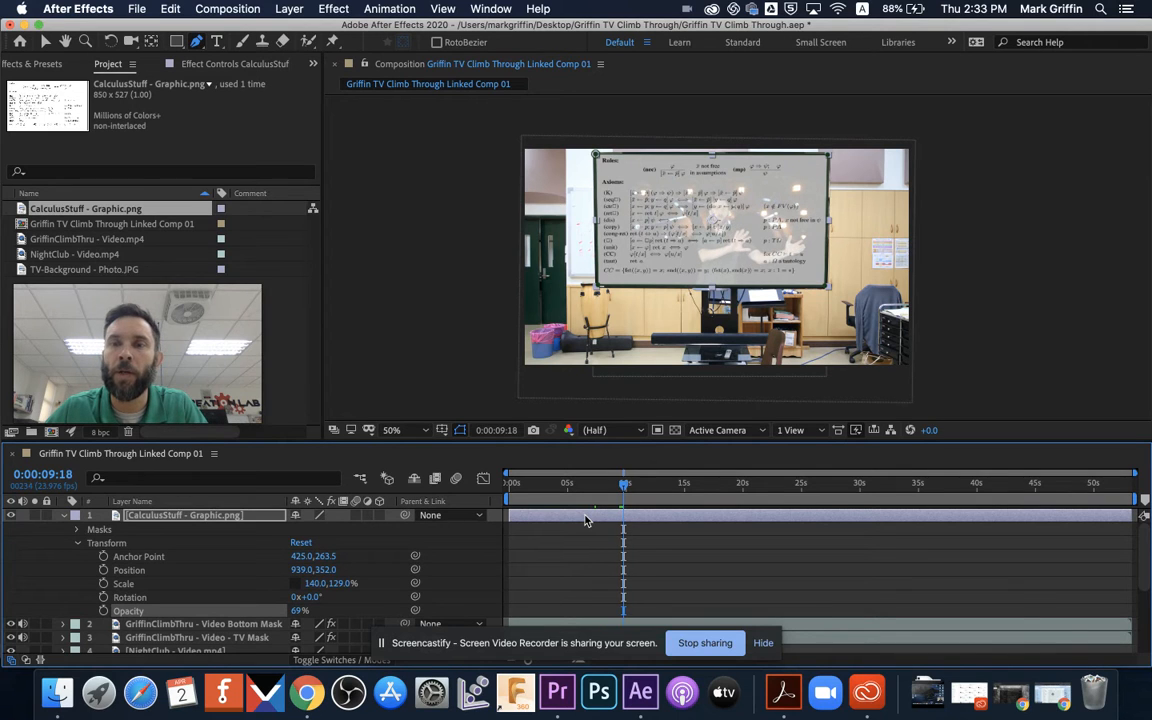
key("Page_Down")
key("Page_Down")
key("Page_Up")
key("Page_Up")
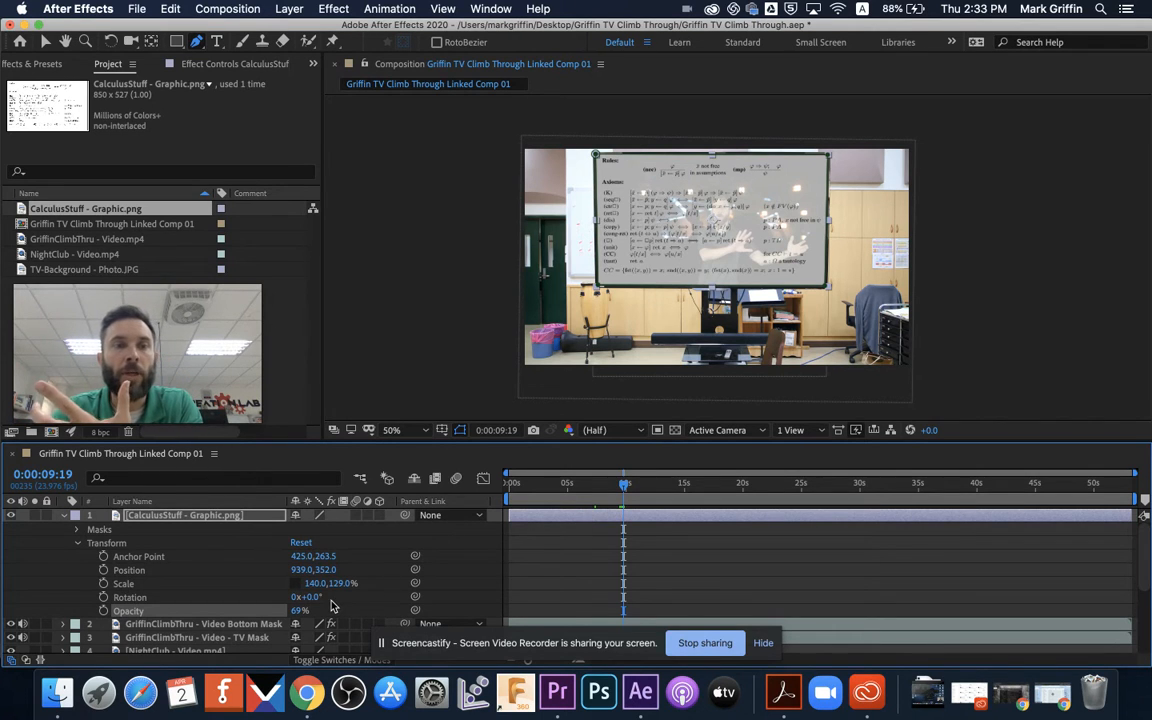
left_click(104, 573)
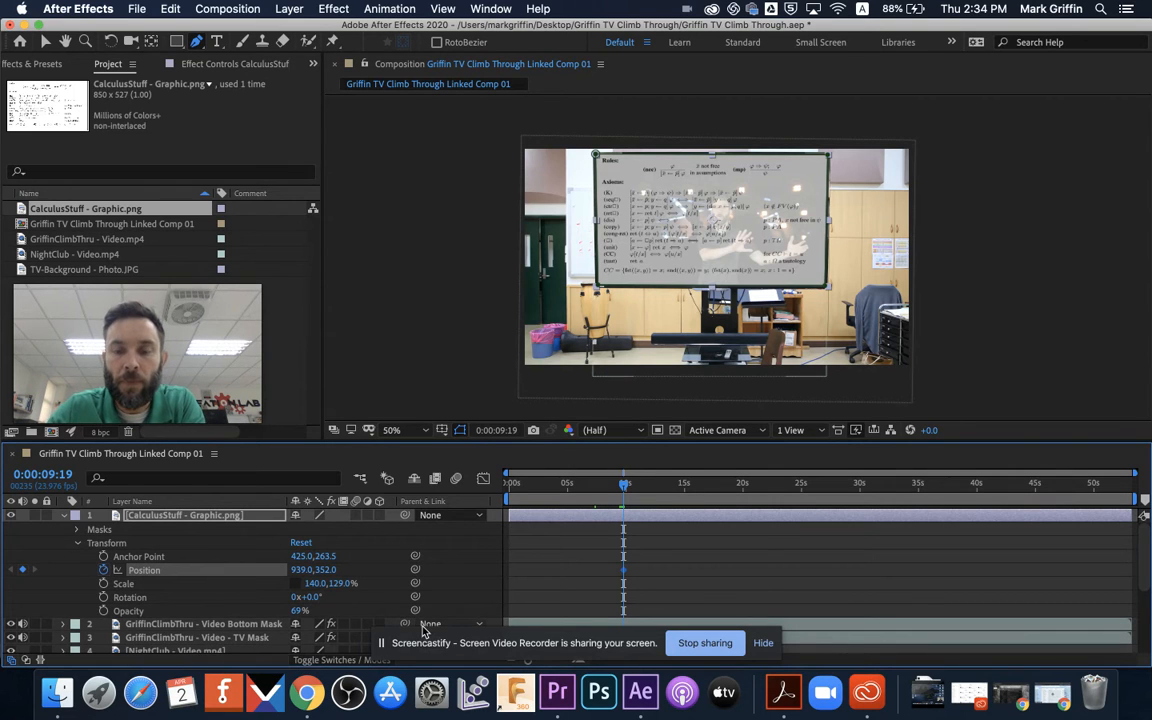
- At frame 0:00:10:13, add a Position keyframe on the CalculusStuff graphic and set its X position to 352
key("Page_Down")
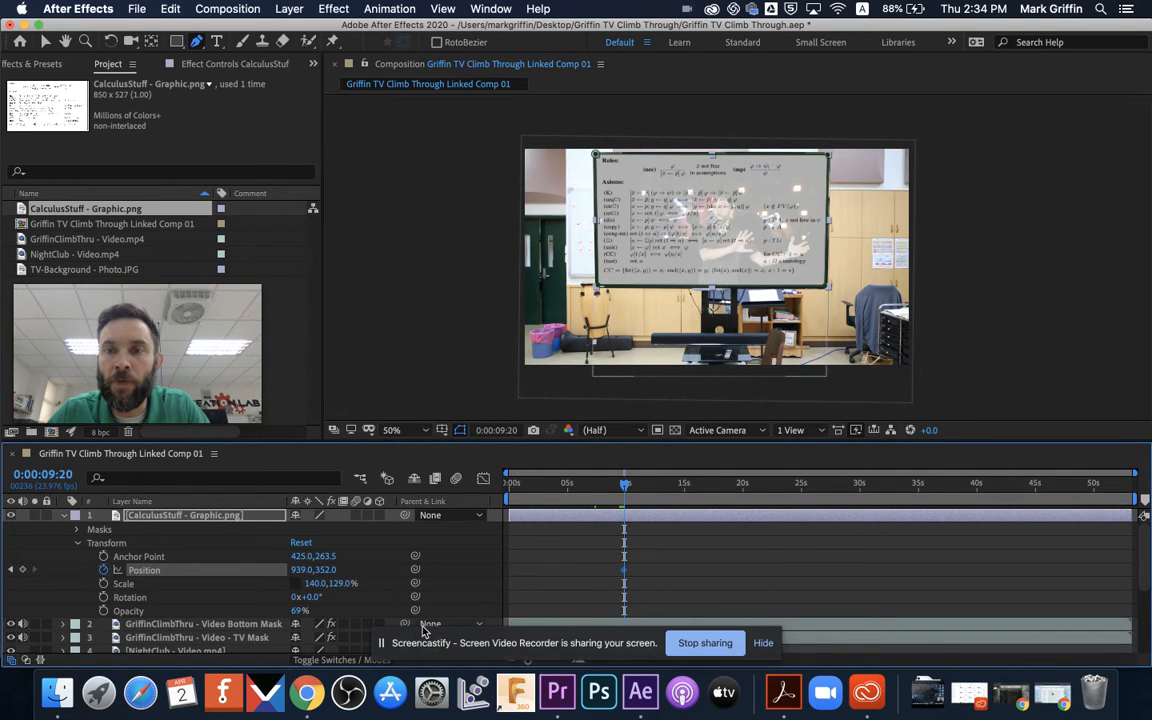
key("Page_Down")
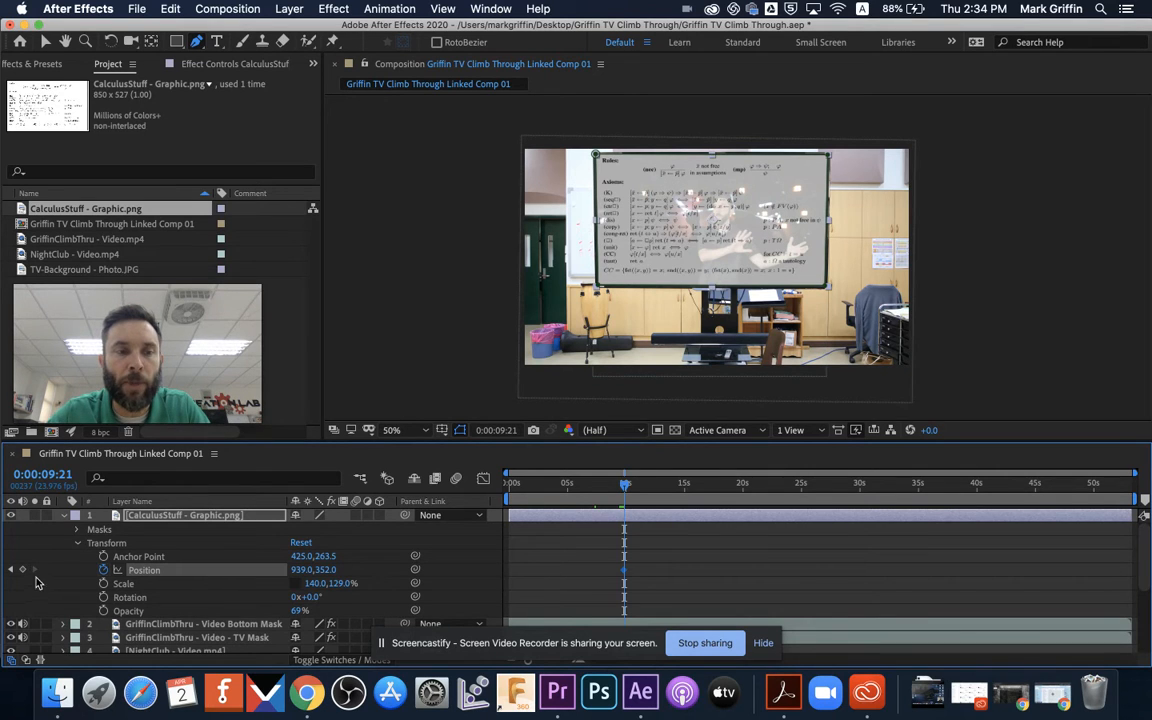
key("Page_Down")
key("Page_Down")
key("Page_Down")
key("Page_Down")
key("Page_Down")
key("Page_Down")
key("Page_Down")
key("Page_Down")
key("Page_Down")
key("Page_Down")
key("Page_Down")
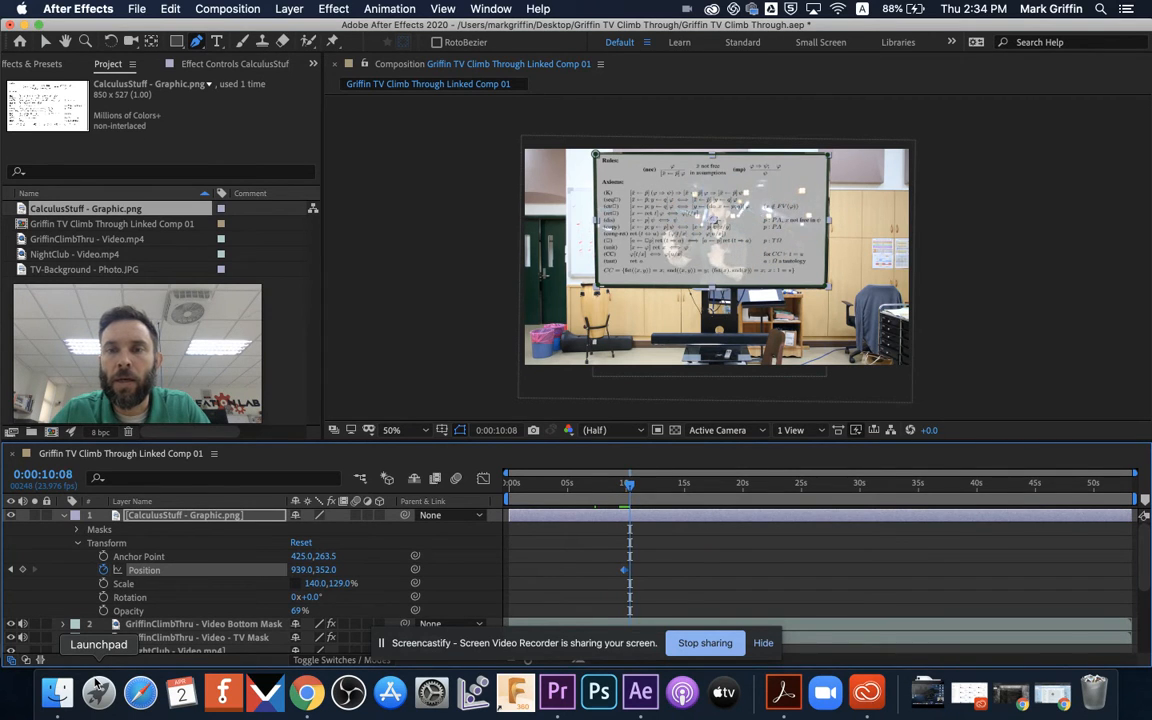
key("Page_Down")
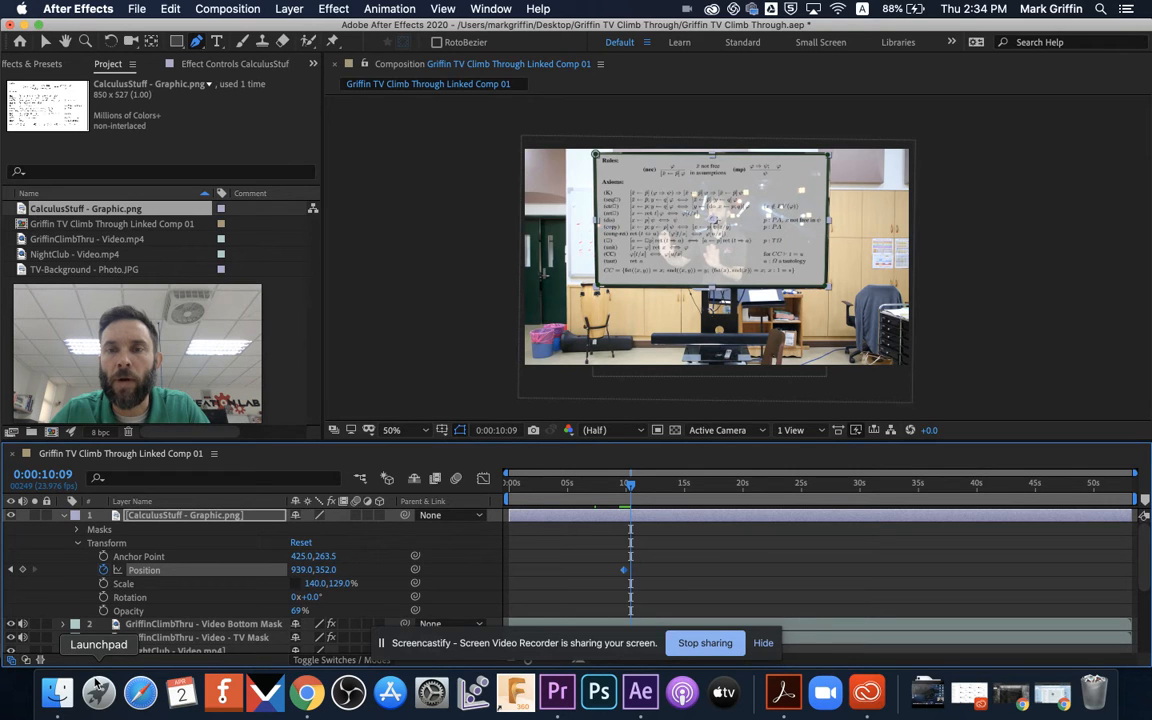
key("Page_Down")
key("Page_Down")
key("Page_Down")
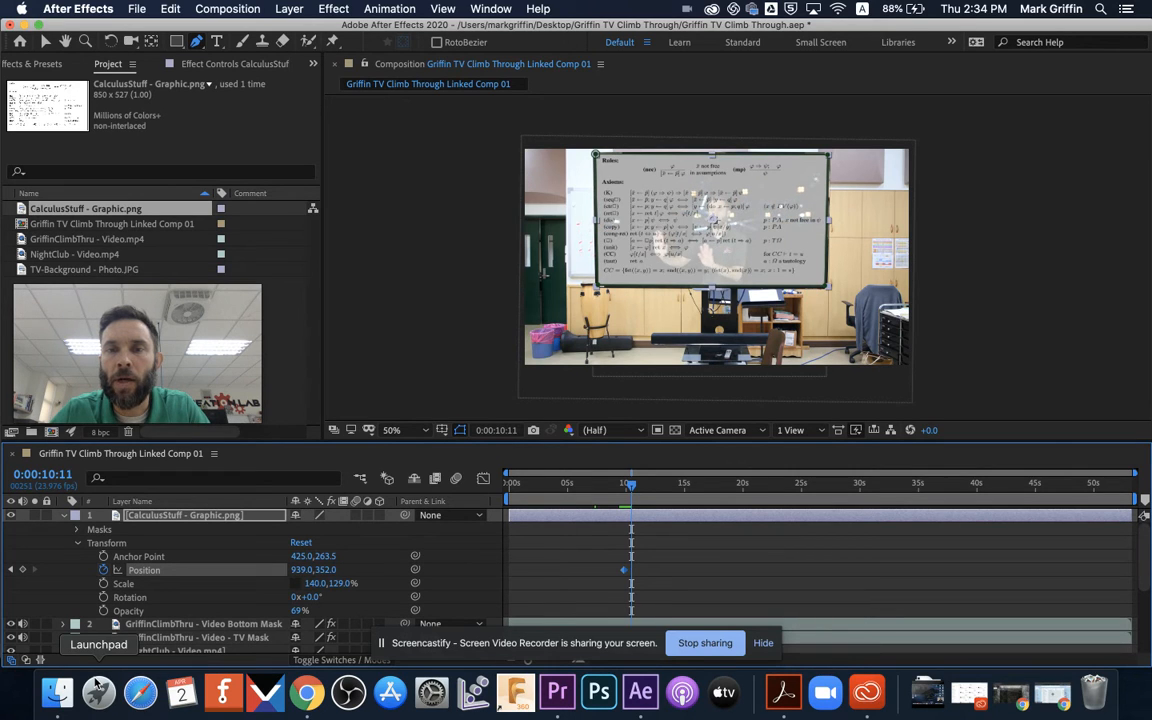
key("Page_Down")
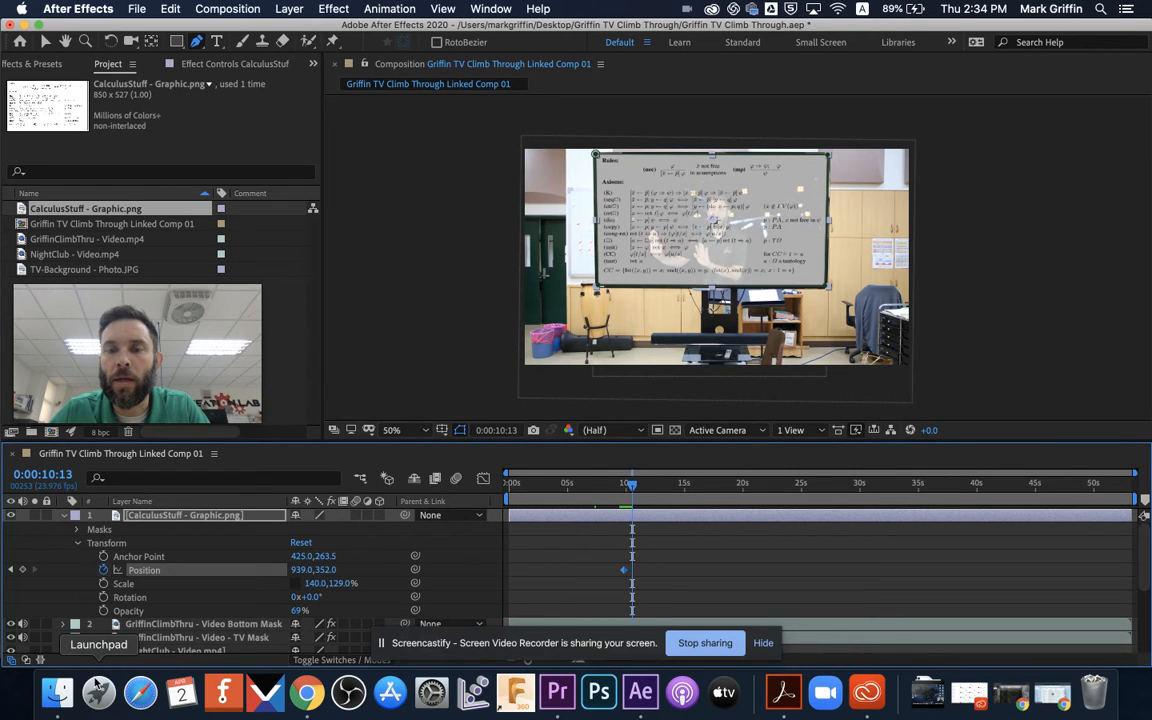
left_click(23, 570)
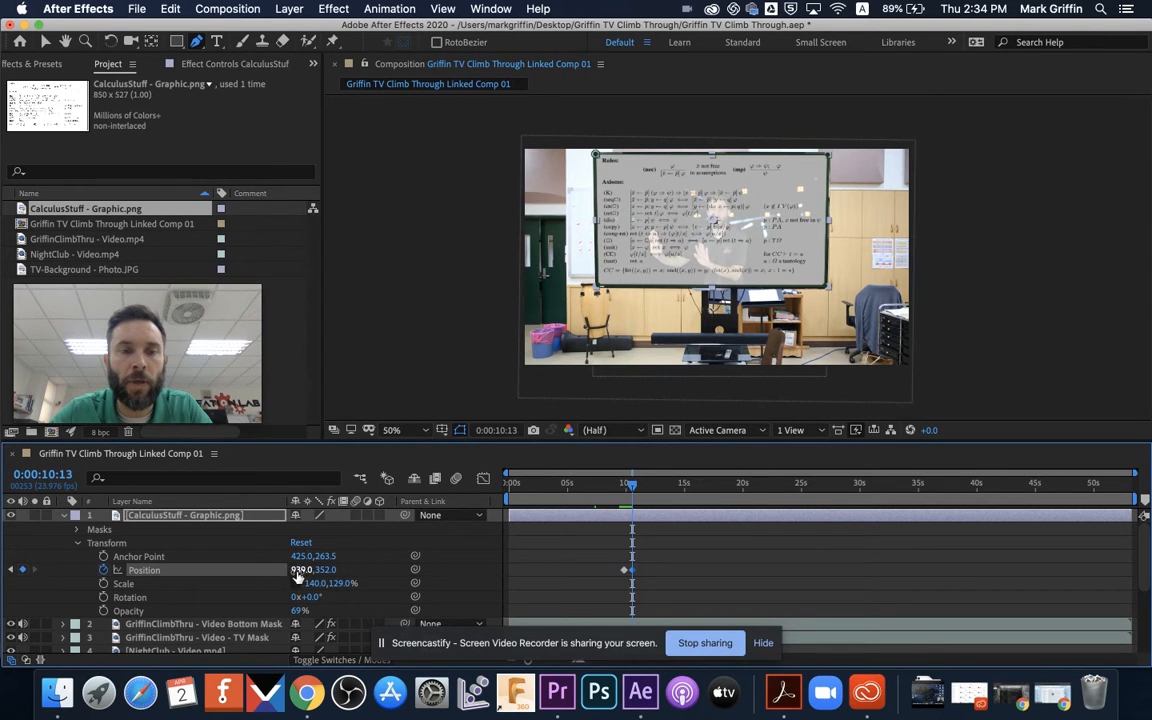
left_click_drag(297, 569, 4, 595)
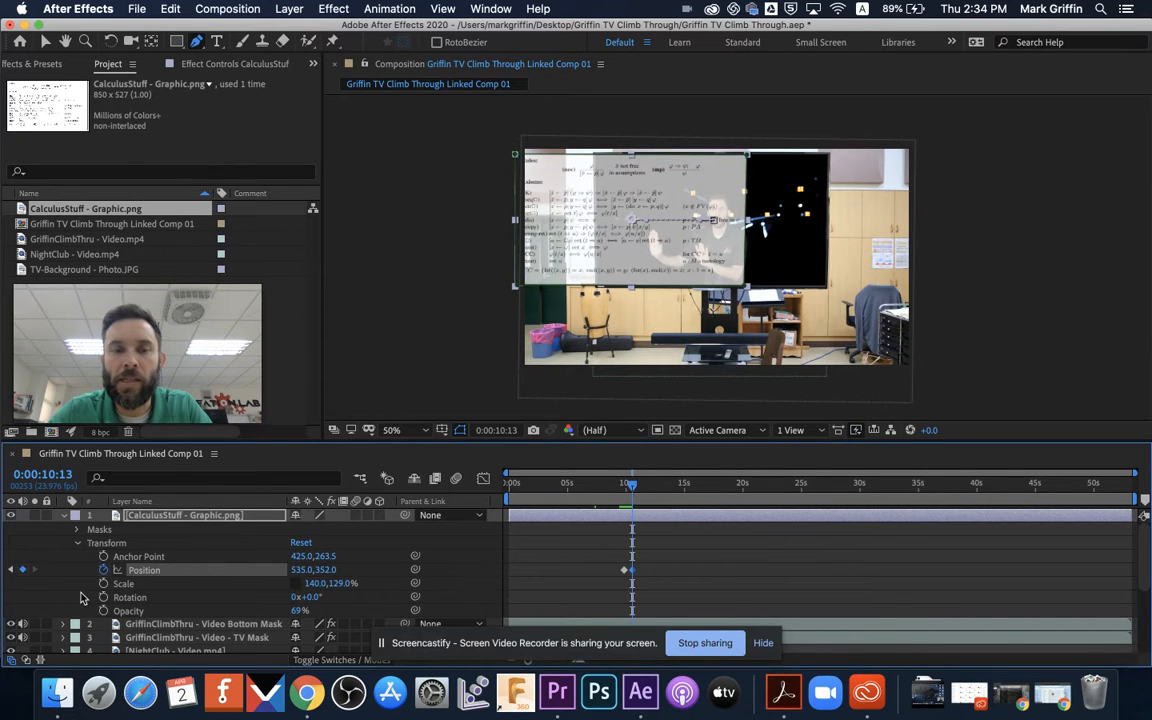
left_click_drag(309, 572, 154, 569)
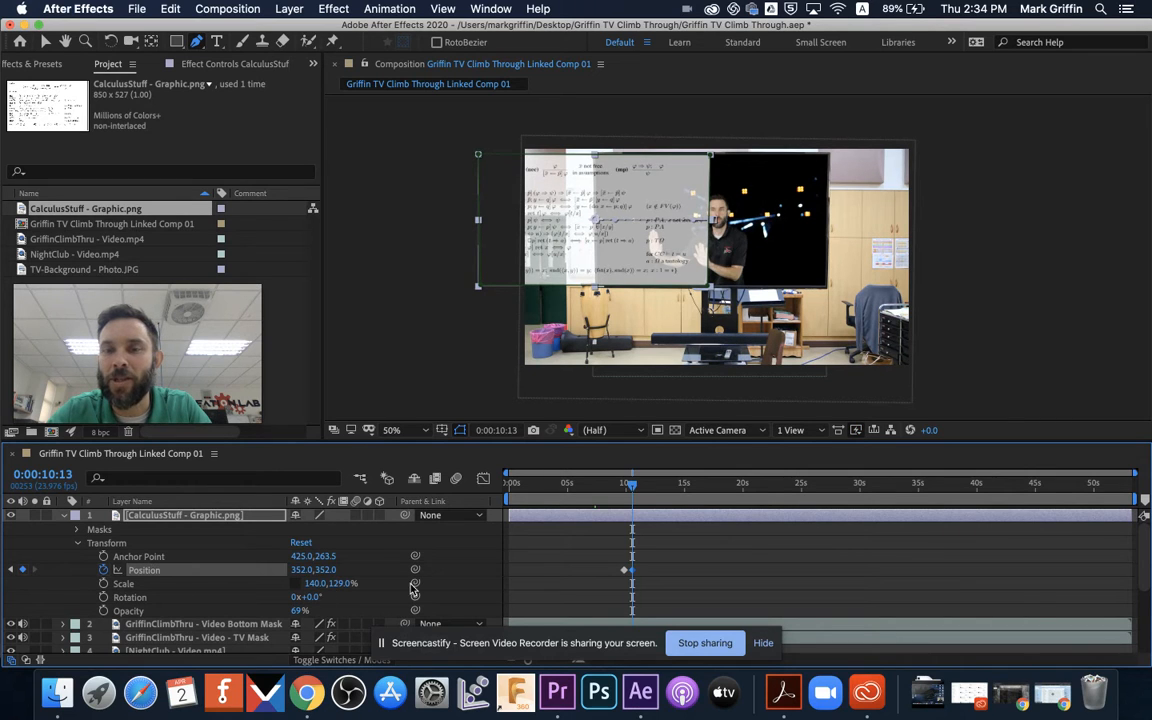
- Go to frame 0:00:12:14 and add a Position keyframe that holds the CalculusStuff graphic in place
left_click(764, 644)
left_click(633, 487)
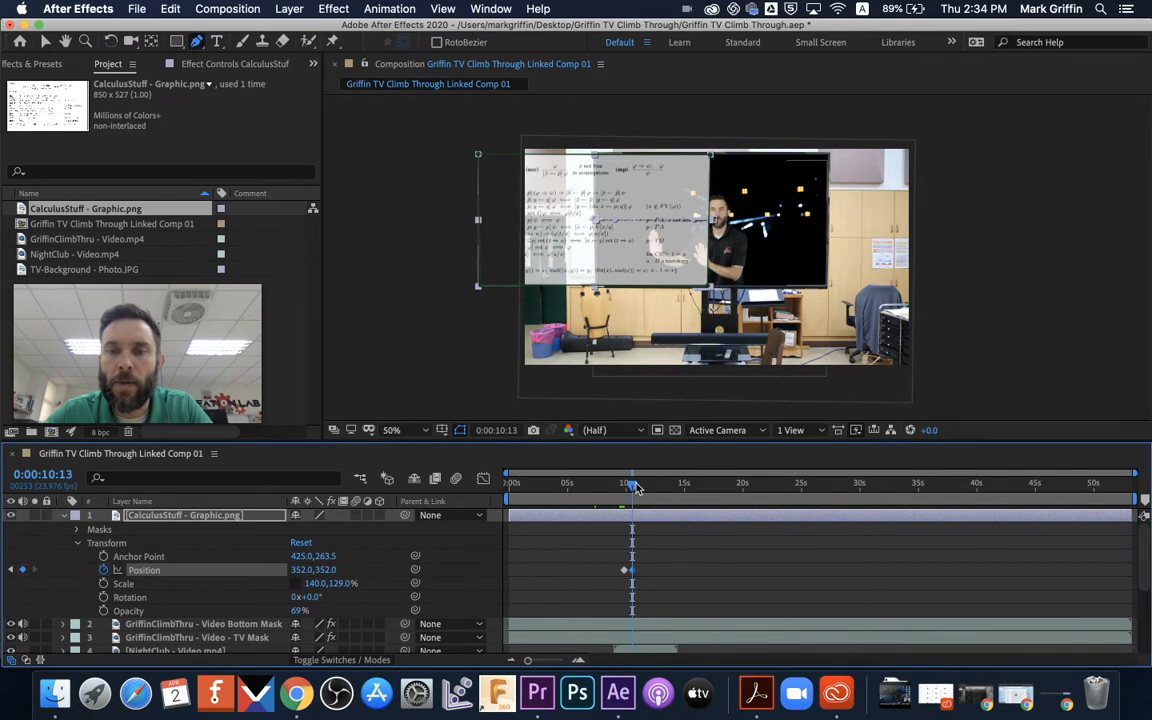
mouse_move(633, 487)
left_mouse_down()
mouse_move(669, 491)
mouse_move(650, 491)
left_mouse_up()
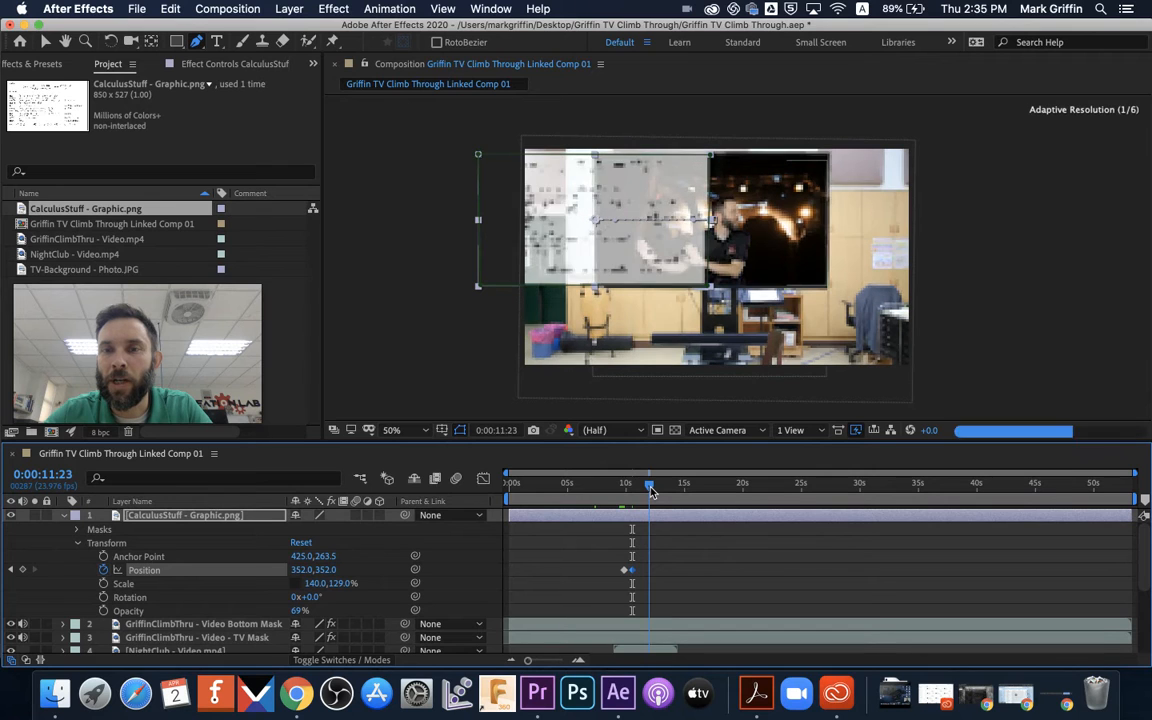
left_click_drag(650, 491, 658, 491)
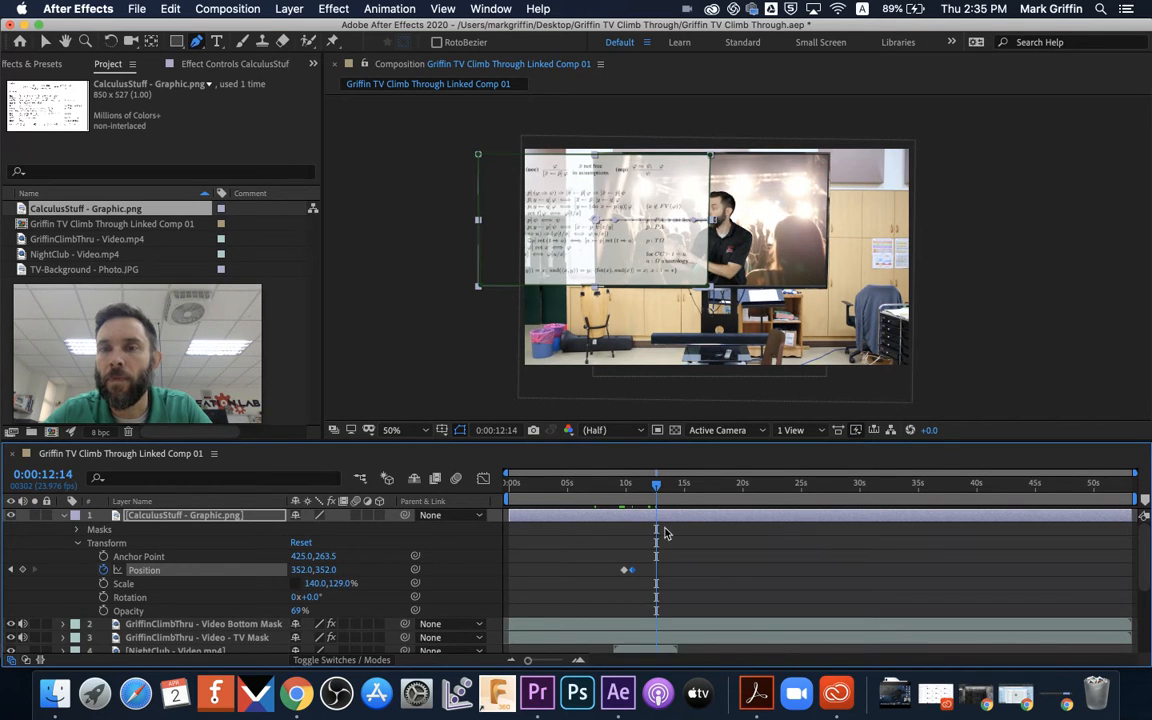
left_click(22, 569)
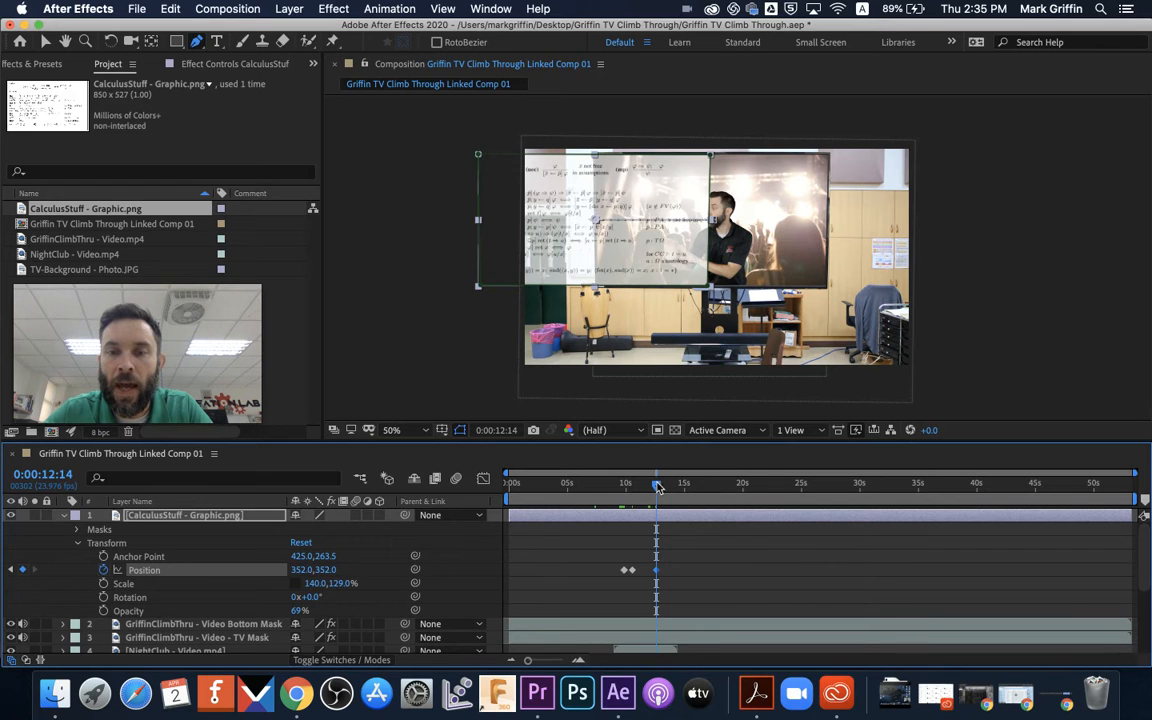
- At frame 0:00:13:03, add a Position keyframe and shift the graphic off the TV screen to X -247
left_click_drag(657, 487, 661, 486)
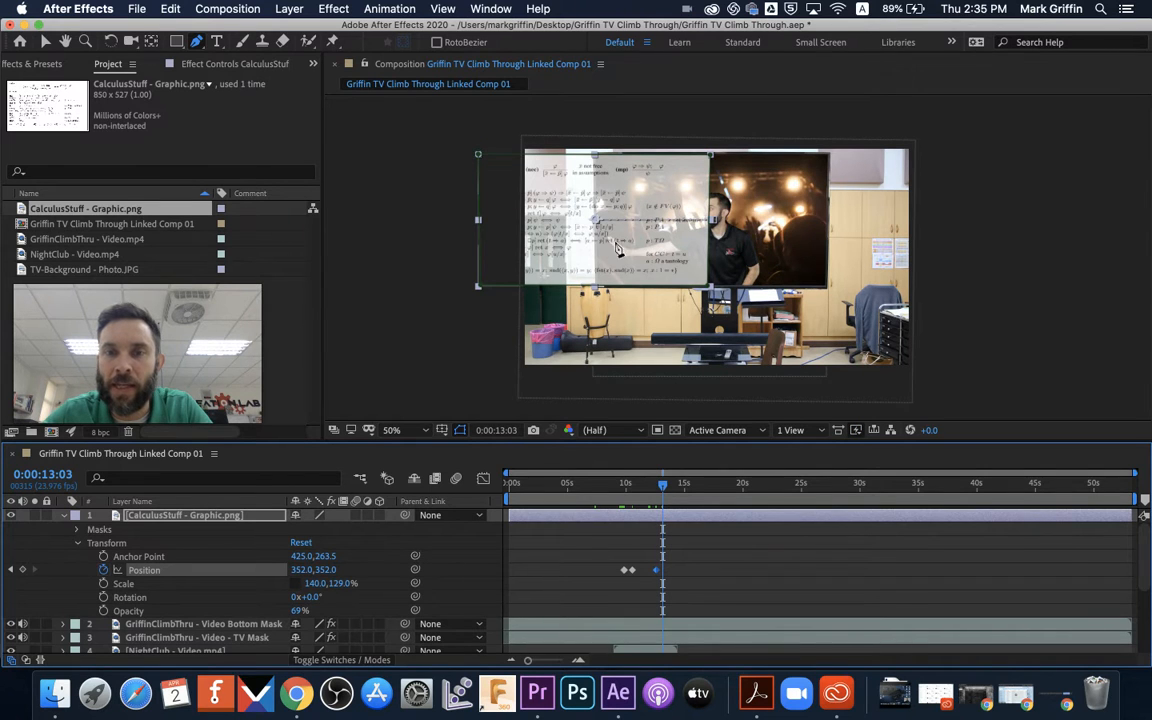
left_click(23, 570)
left_click_drag(297, 569, 172, 570)
left_click_drag(297, 569, 67, 570)
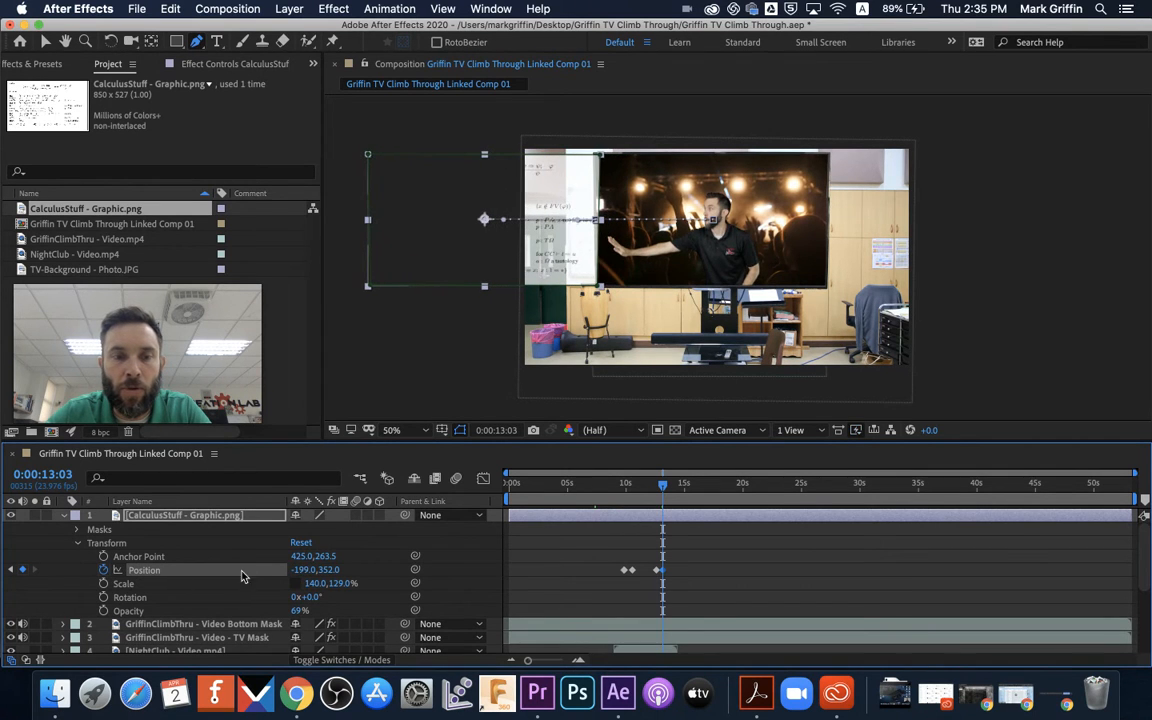
left_click_drag(306, 570, 272, 576)
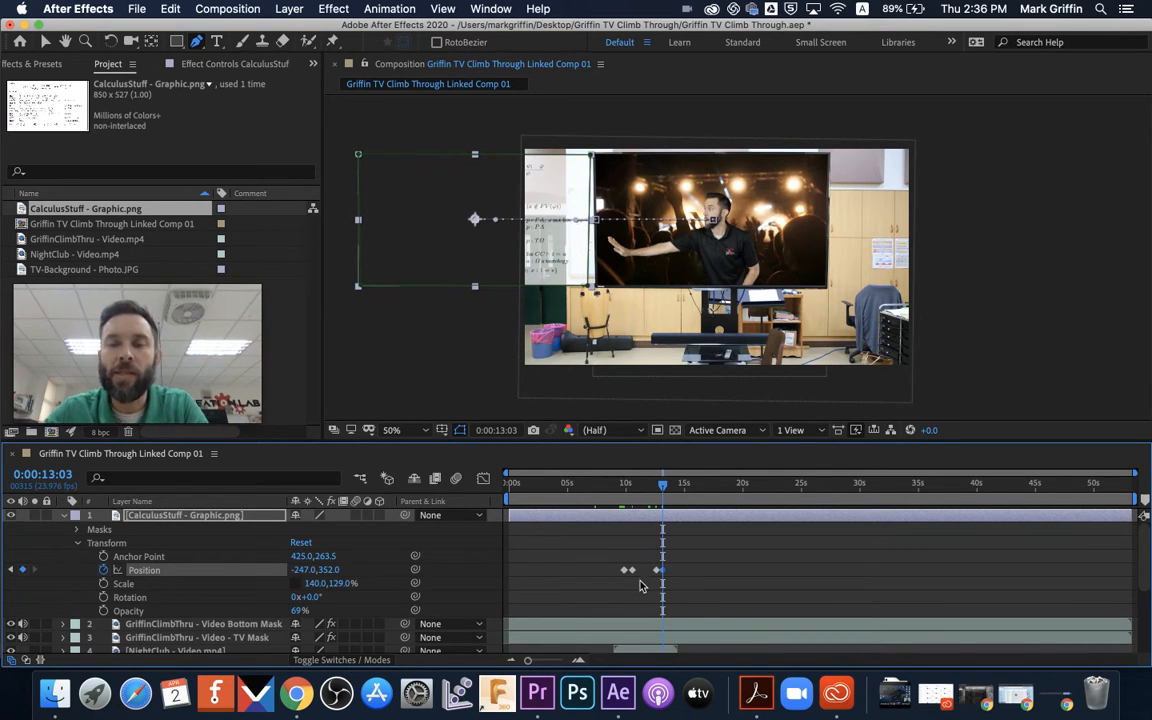
- Apply Easy Ease to the two middle Position keyframes, at 0:00:10:13 and 0:00:12:14
right_click(633, 575)
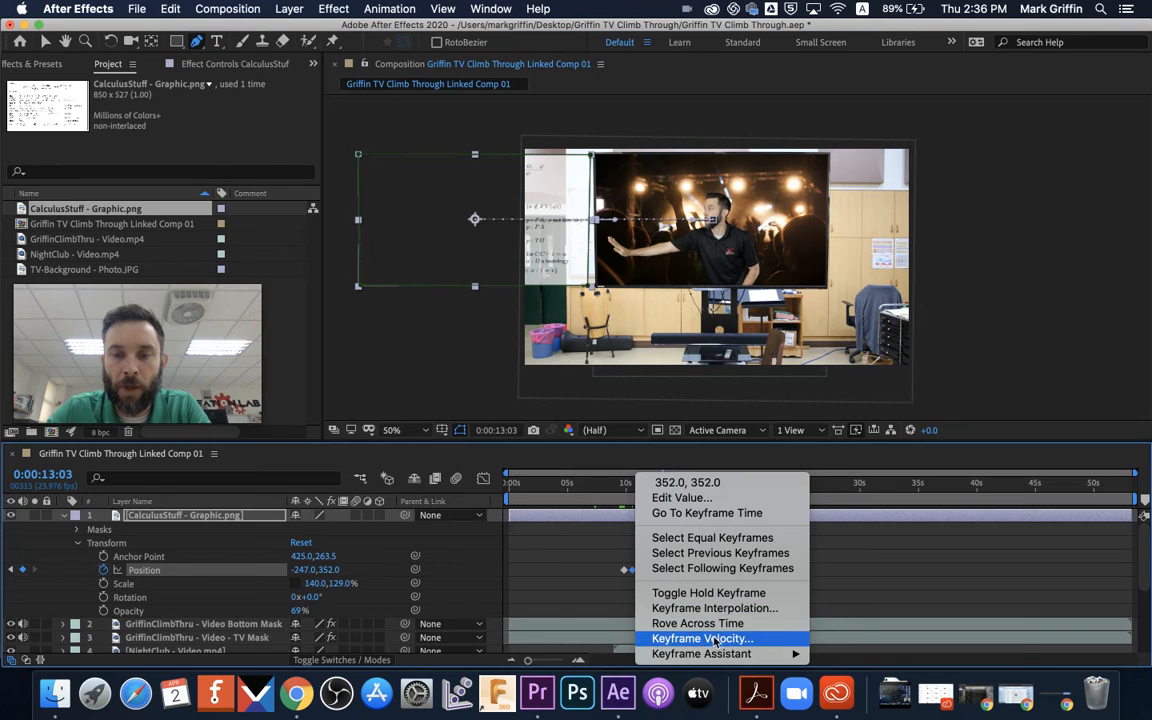
mouse_move(726, 655)
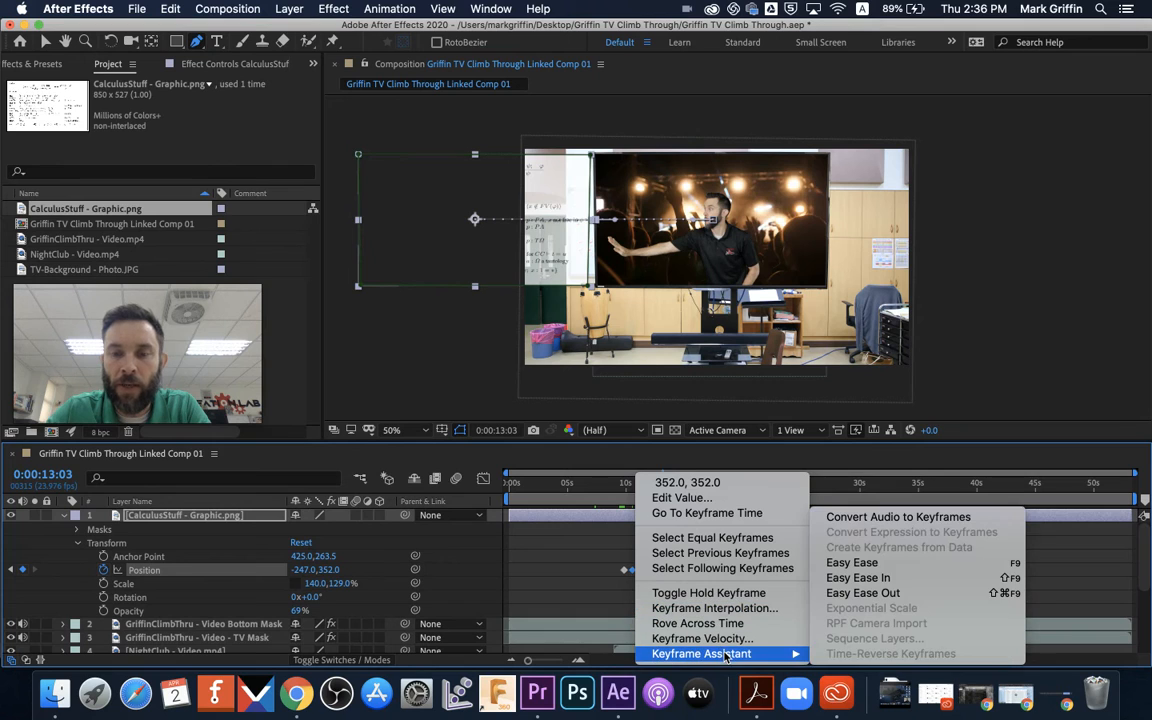
left_click(874, 566)
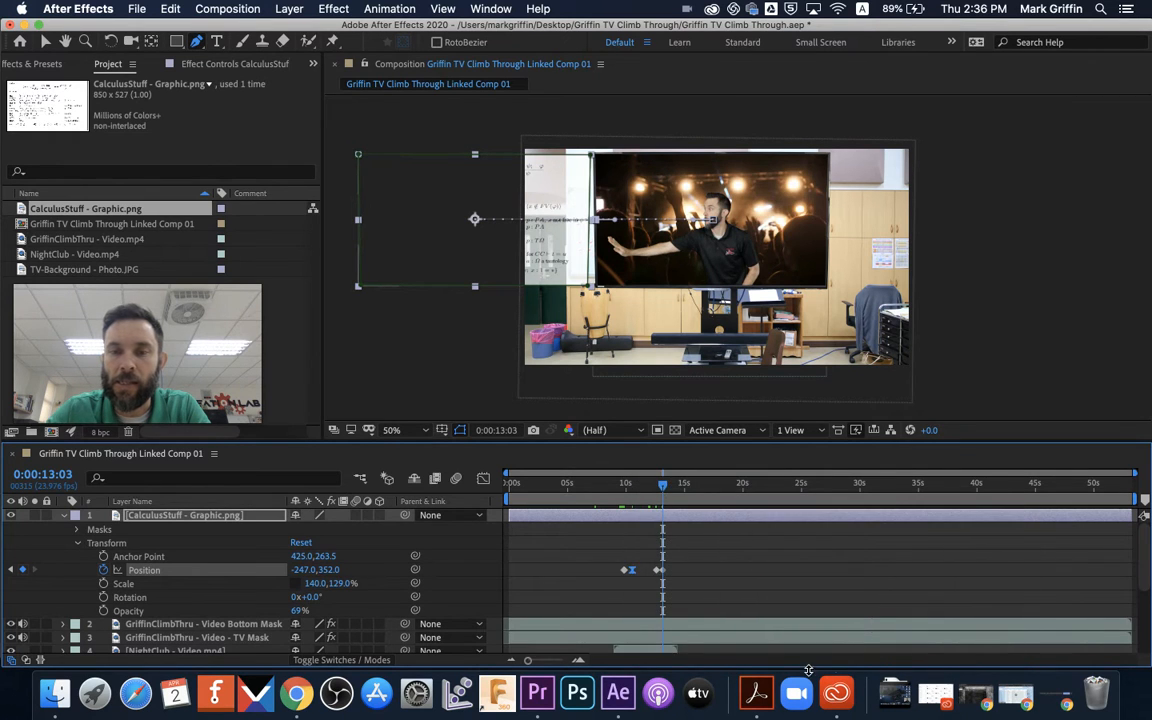
left_click(657, 572)
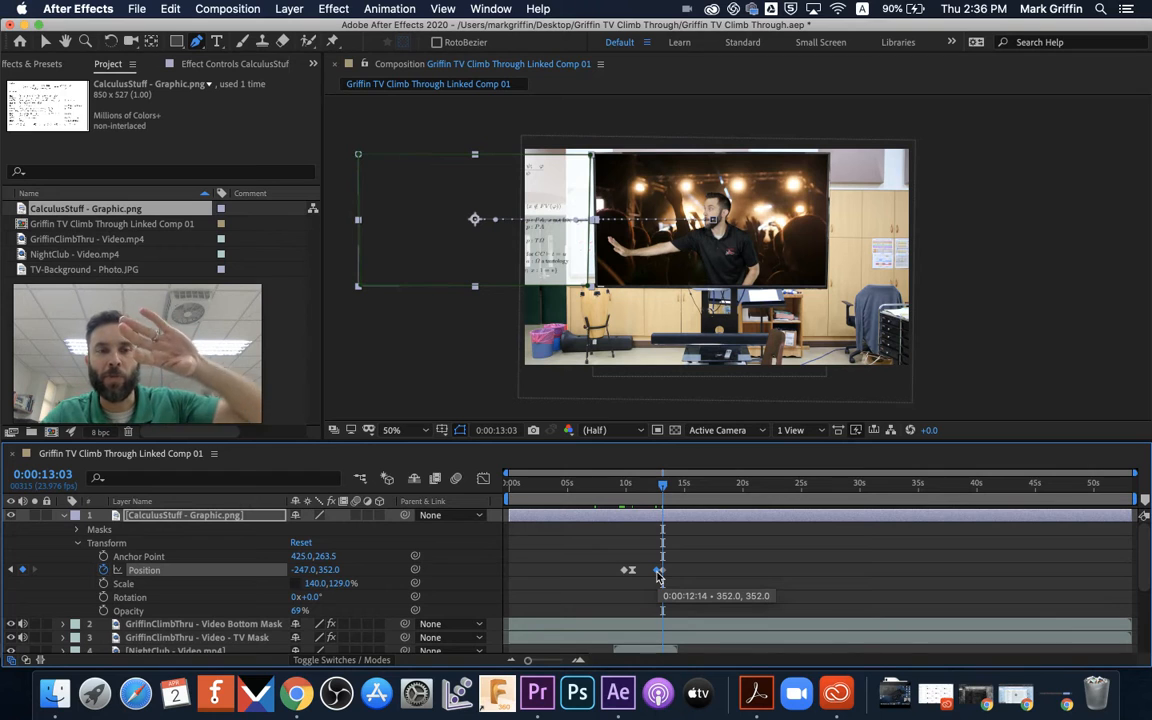
right_click(657, 572)
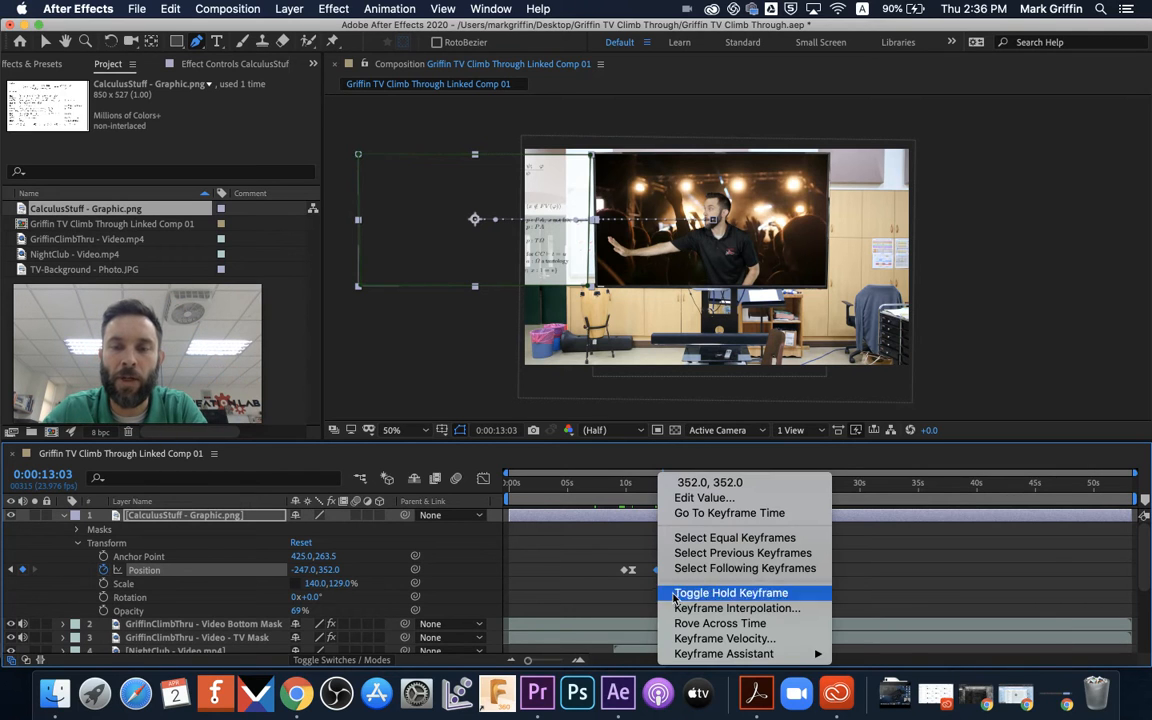
mouse_move(725, 655)
left_click(880, 562)
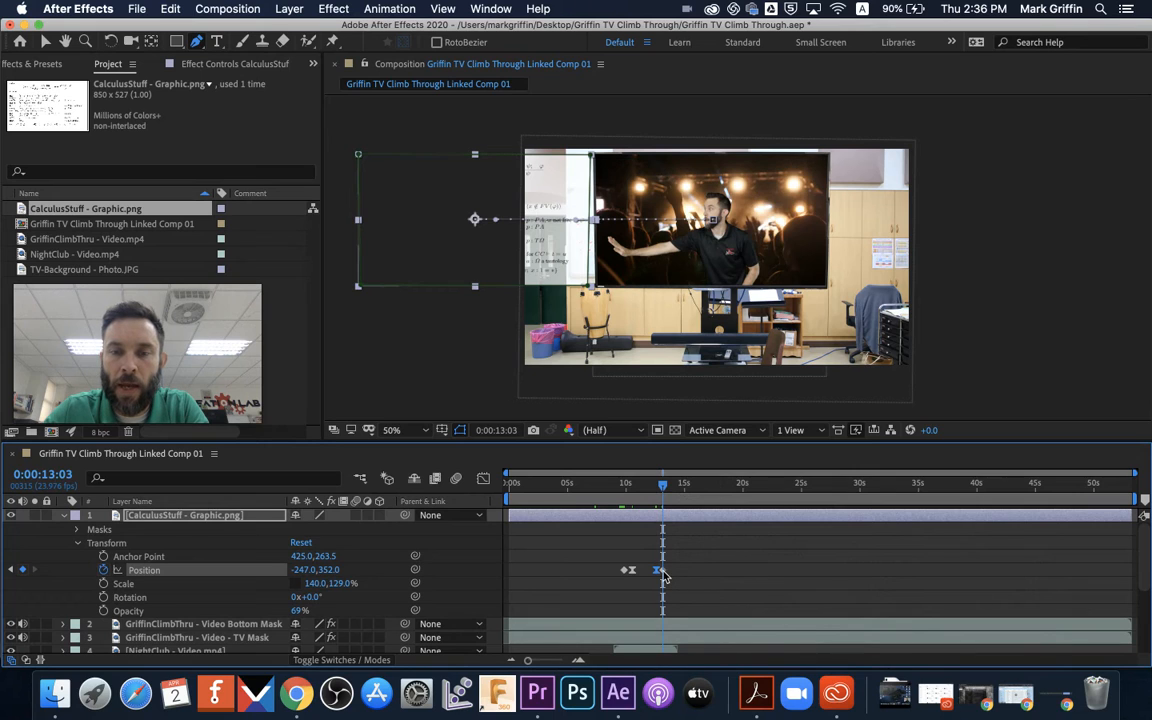
- Apply Easy Ease In to the last Position keyframe and Easy Ease Out to the first one
double_click(659, 571)
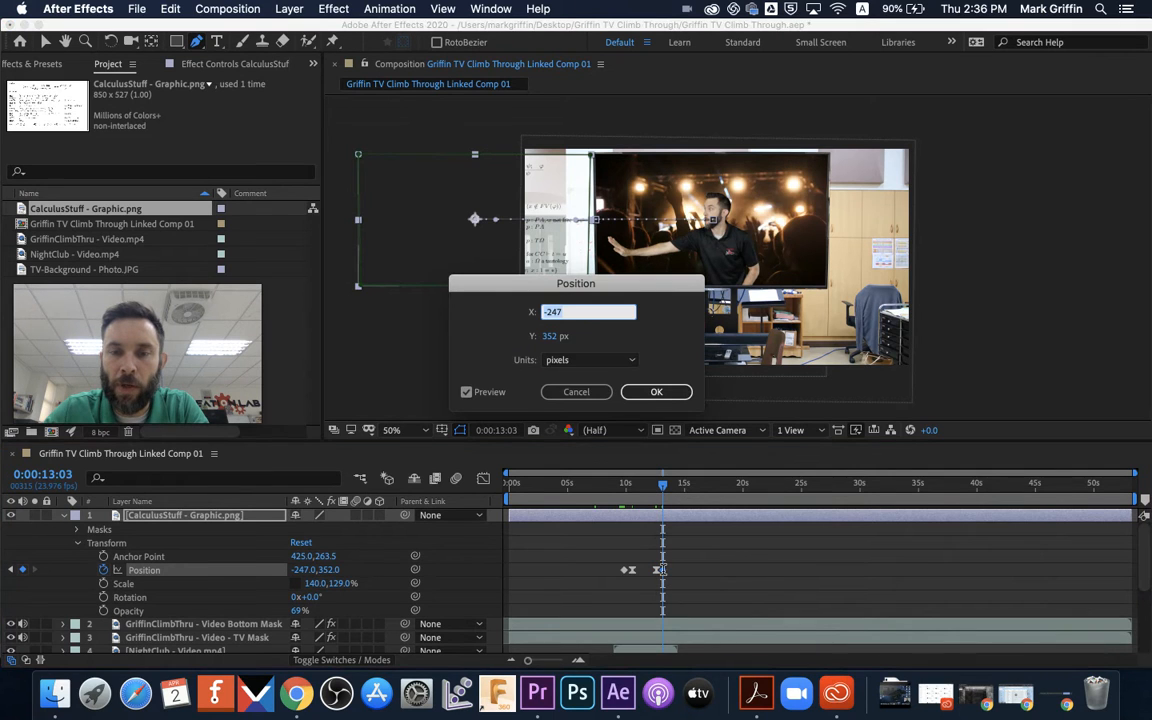
left_click(576, 391)
right_click(663, 577)
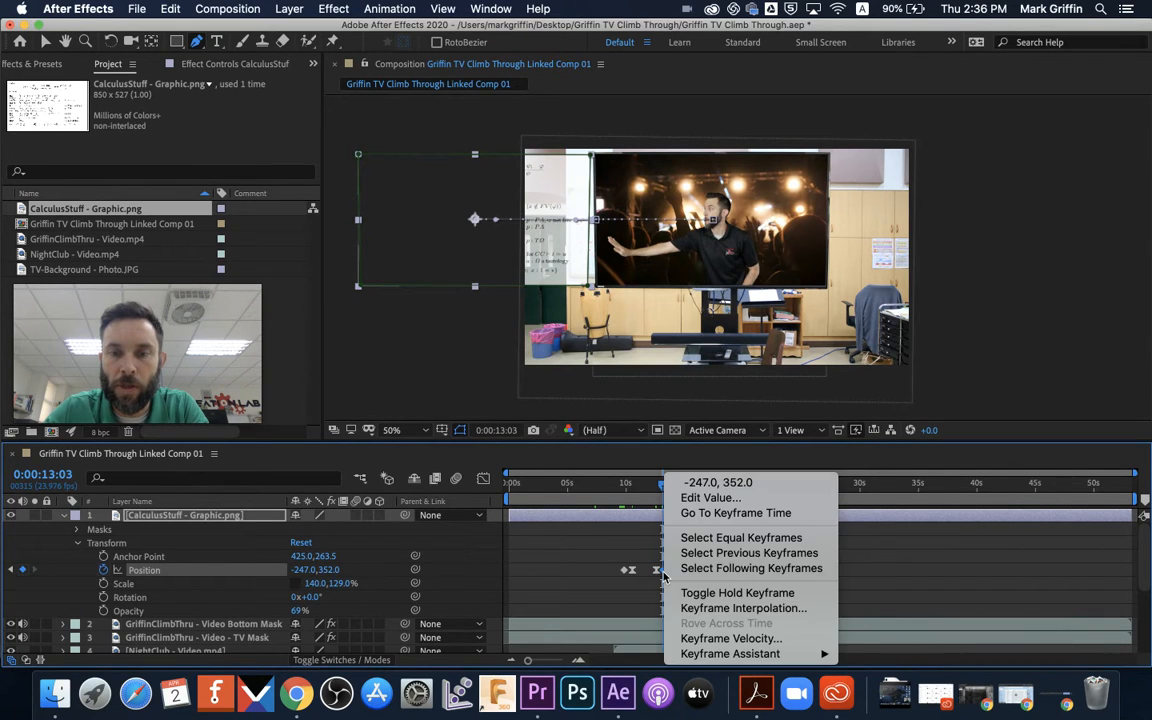
mouse_move(761, 658)
left_click(886, 578)
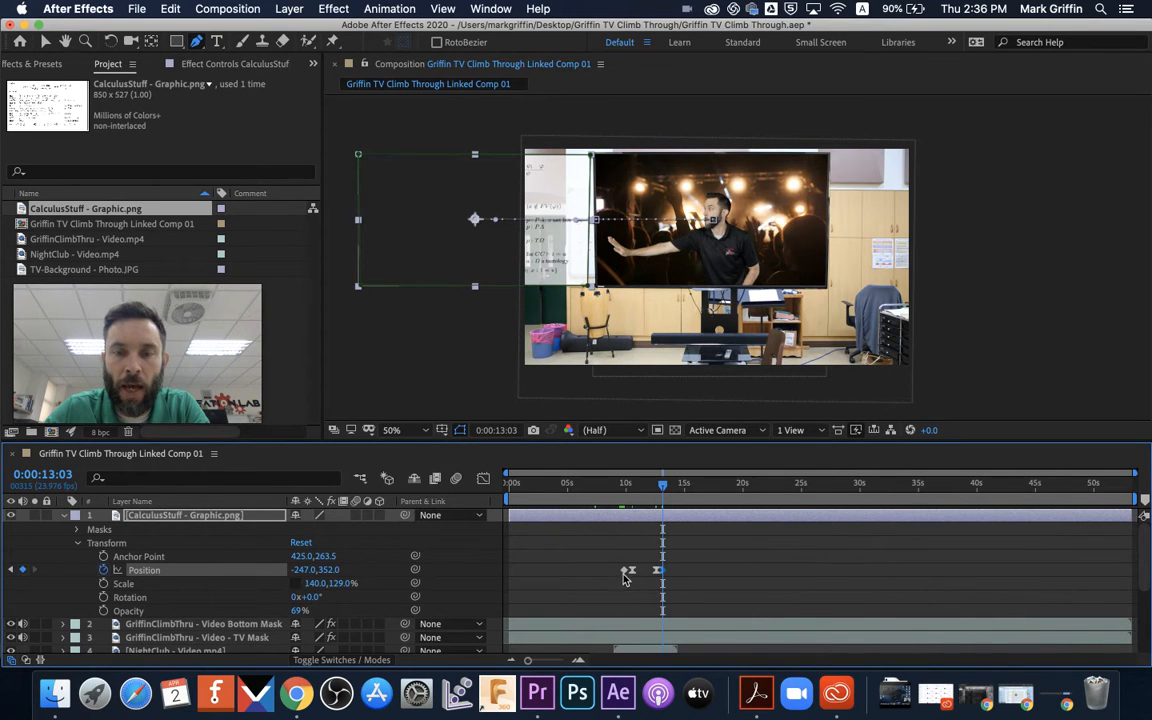
right_click(625, 572)
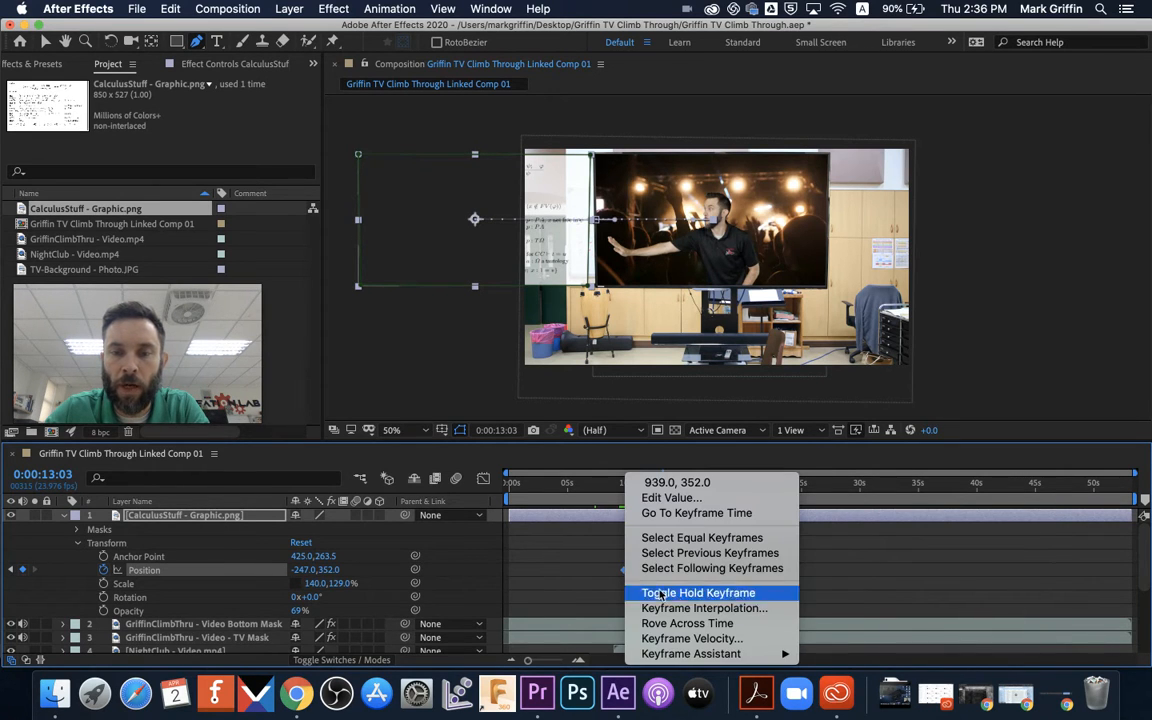
mouse_move(717, 655)
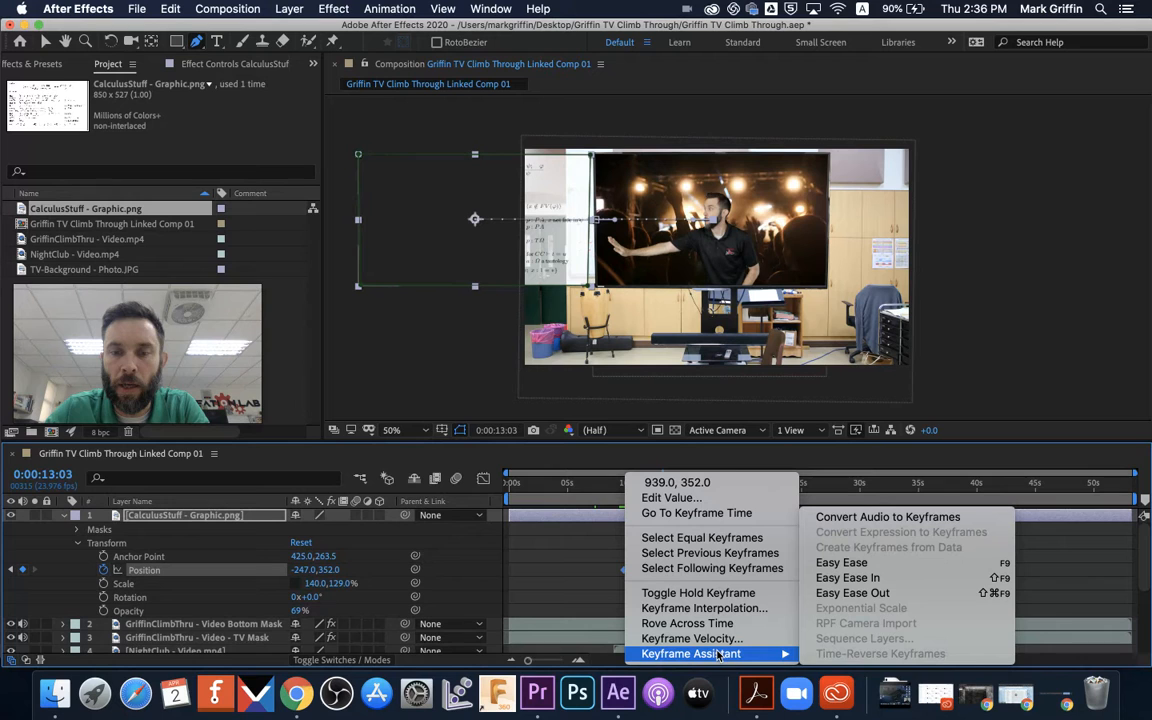
left_click(855, 593)
- Scrub through the slide animation to 0:00:14:09 and raise the CalculusStuff graphic's opacity to 100%
mouse_move(662, 487)
left_mouse_down()
mouse_move(615, 488)
mouse_move(655, 490)
mouse_move(644, 490)
left_mouse_up()
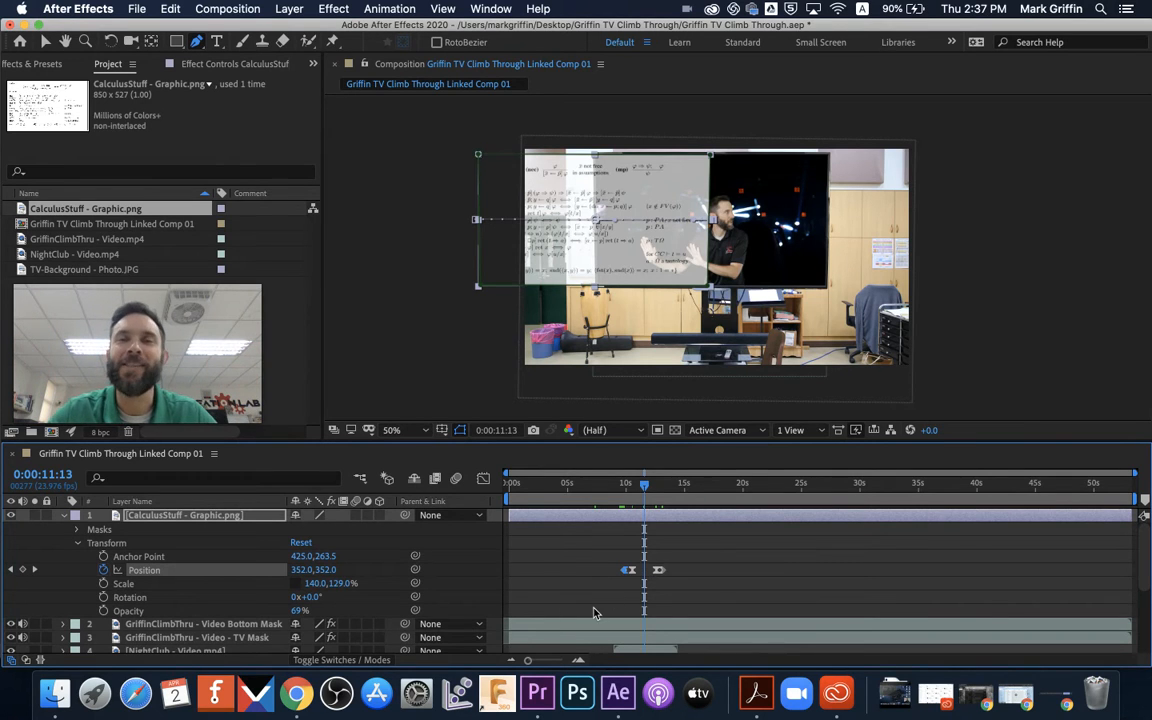
left_click_drag(644, 484, 678, 505)
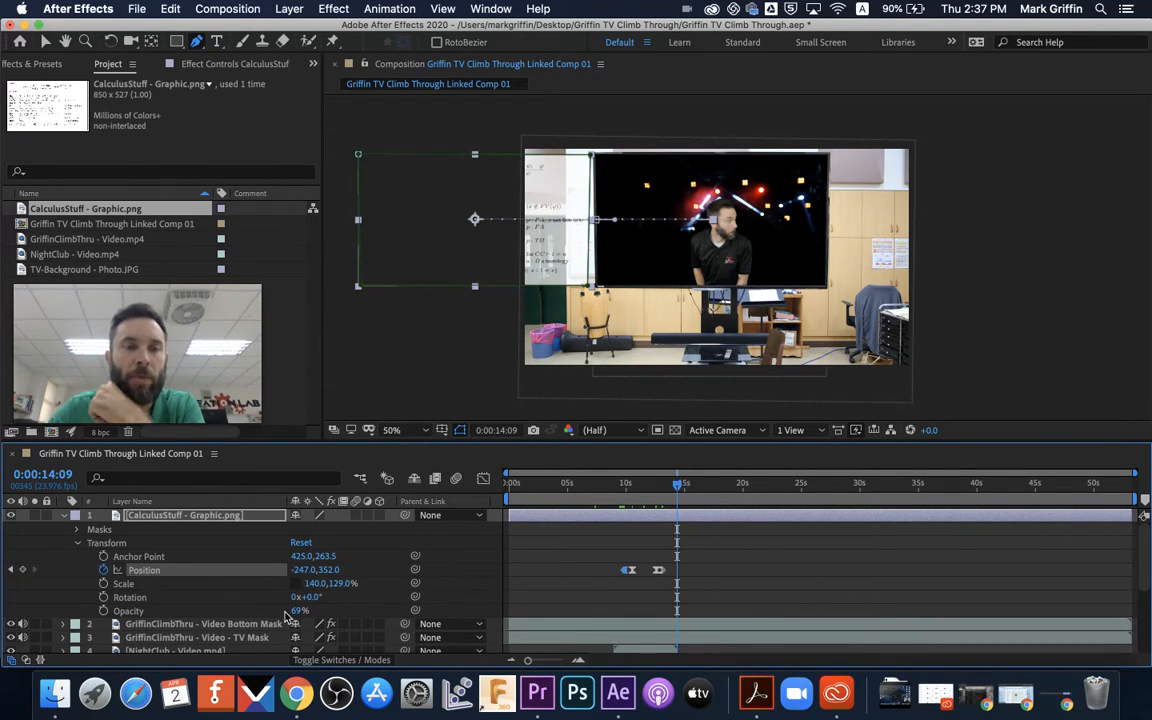
left_click_drag(298, 610, 327, 612)
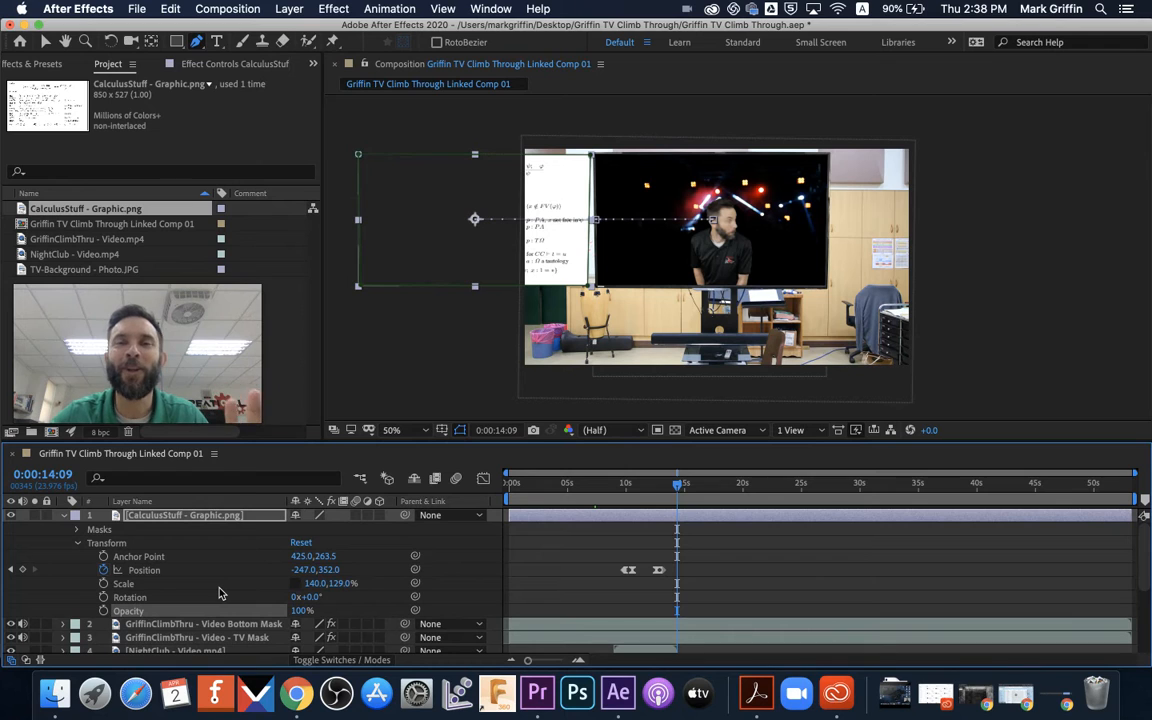
- Collapse the CalculusStuff layer's properties and move the TV-Background photo layer to the top of the layer stack
scroll(210, 610, "down", 5)
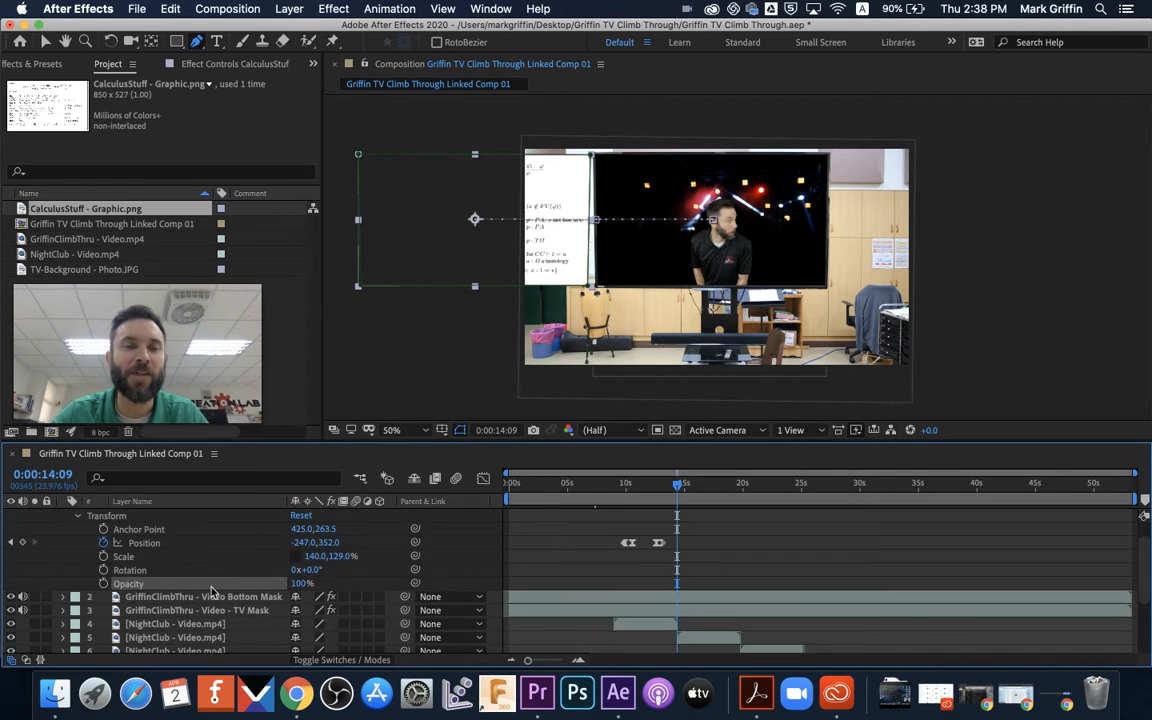
left_click(197, 646)
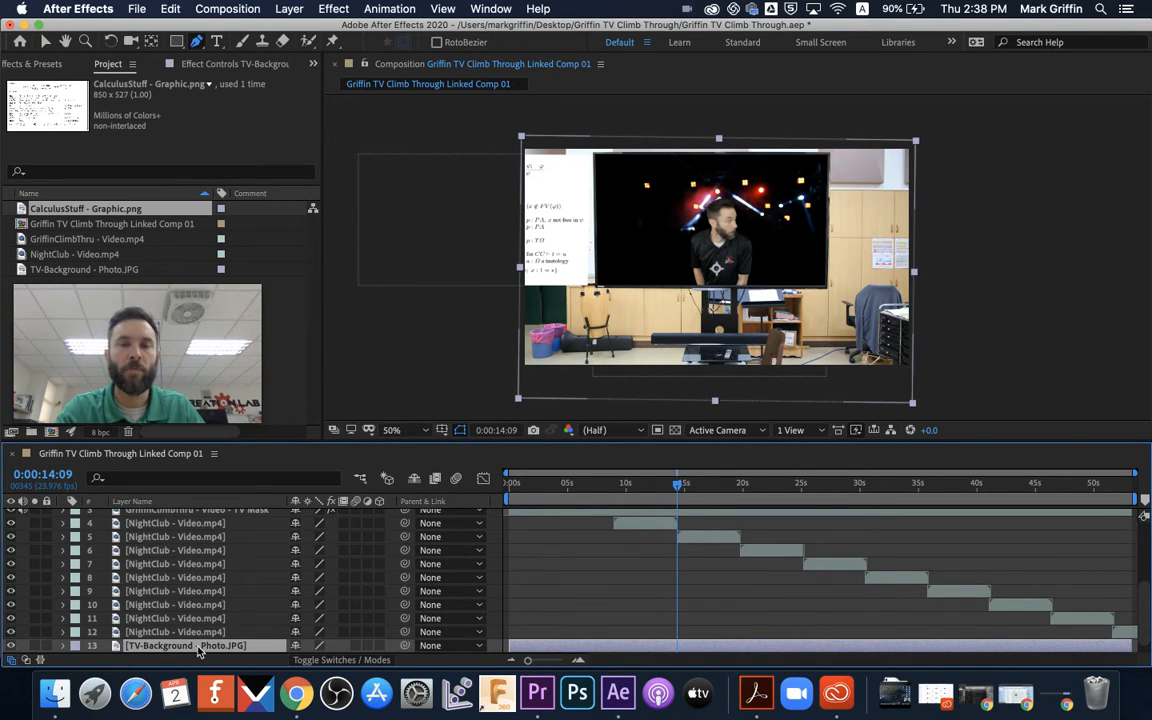
scroll(197, 648, "up", 1)
scroll(209, 596, "up", 5)
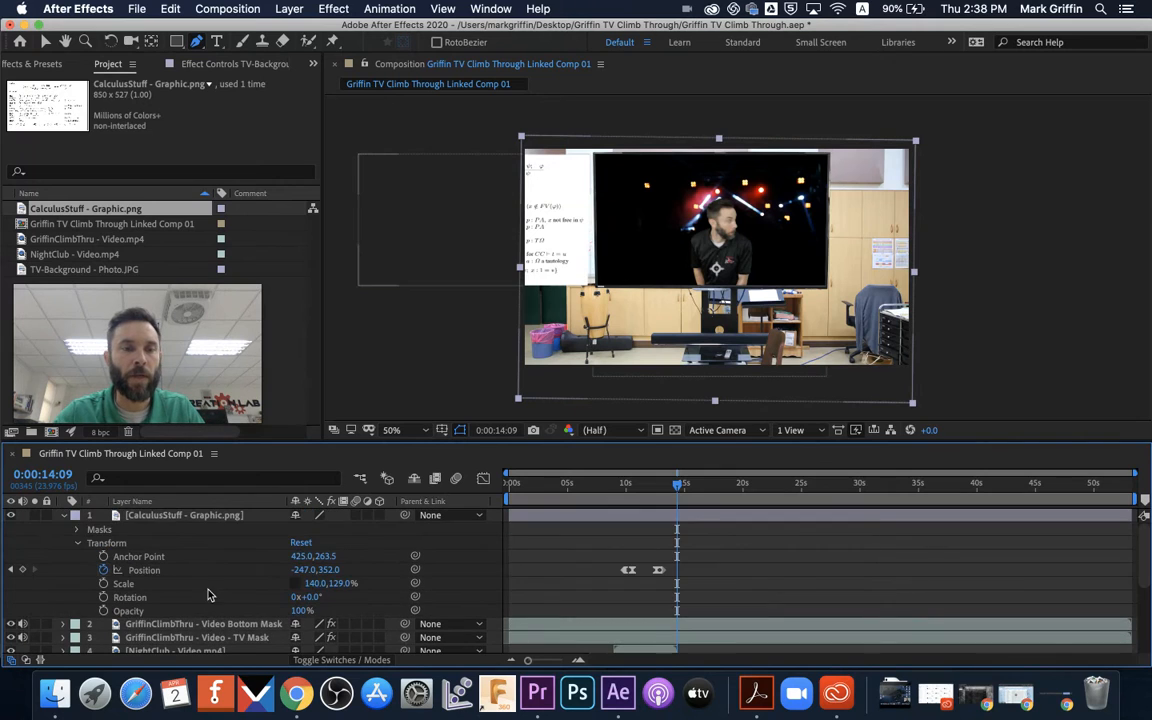
left_click(66, 516)
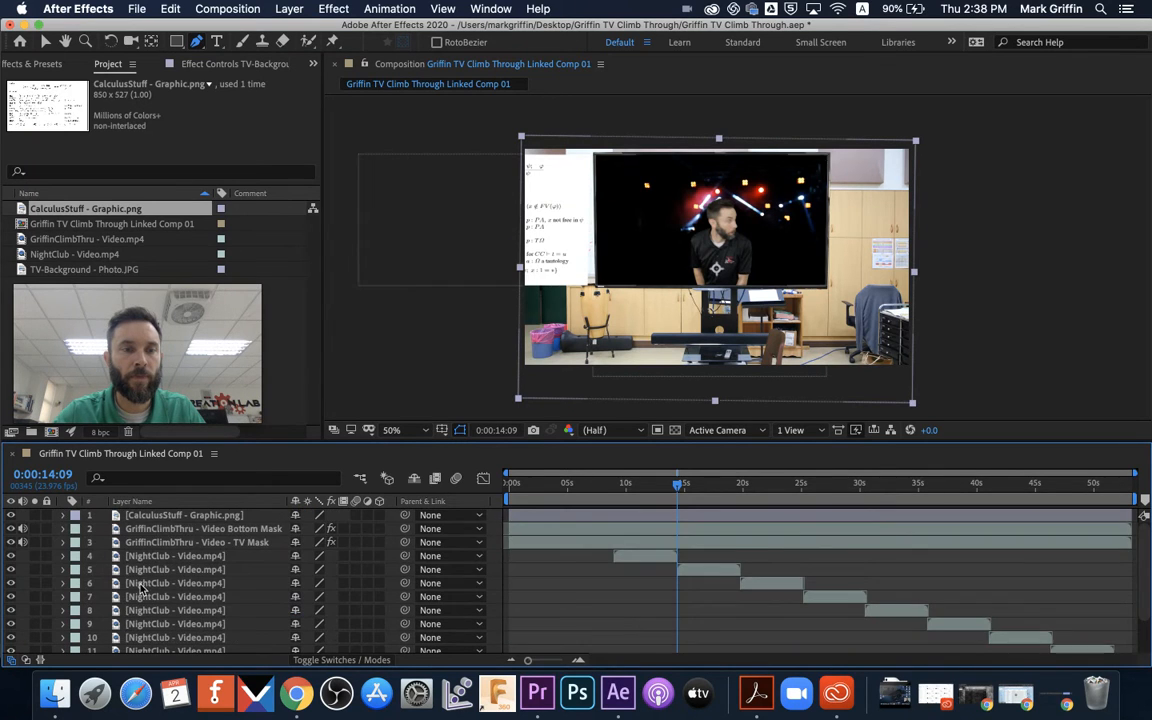
scroll(178, 600, "down", 3)
left_click_drag(189, 631, 193, 514)
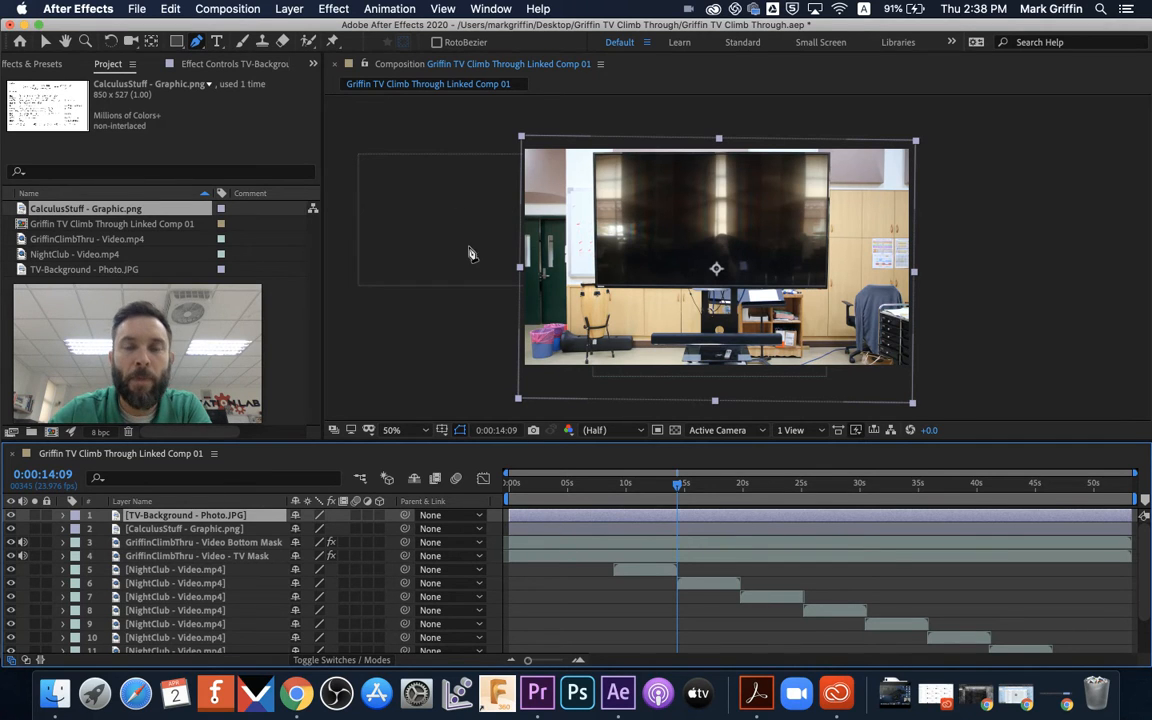
- Draw a closed four-point Pen mask on the TV-Background photo, covering the wall area just left of the TV and extending beyond the frame
left_click(501, 141)
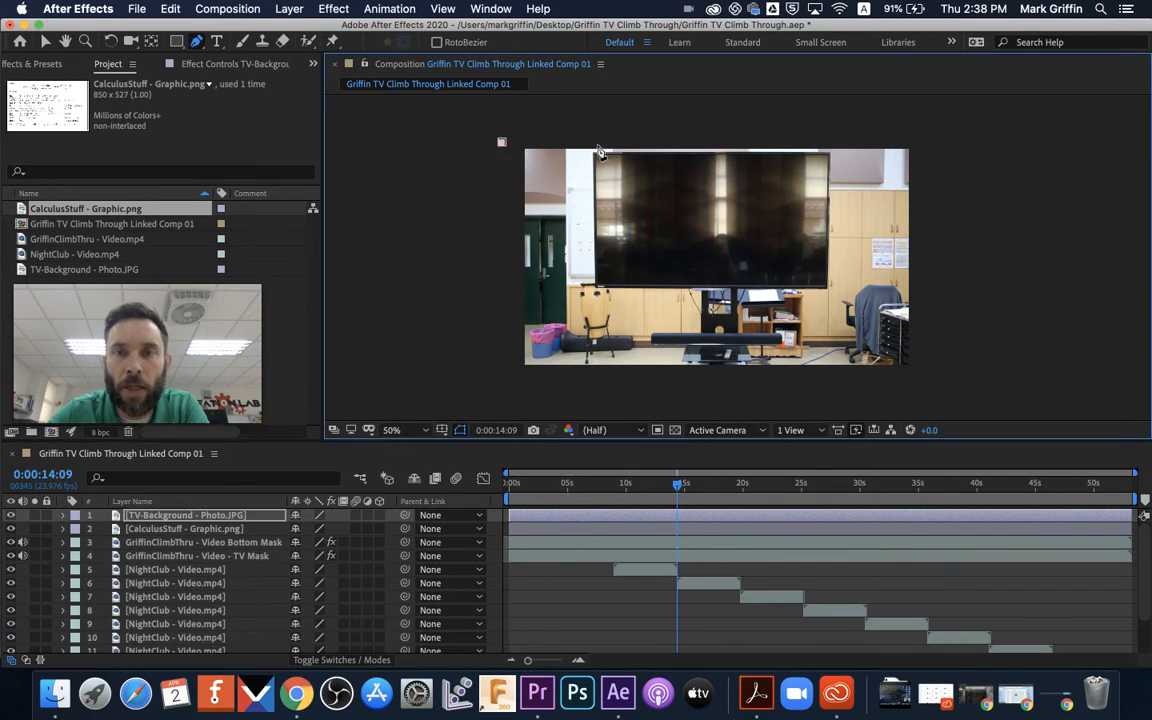
left_click(593, 139)
left_click(596, 292)
left_click(510, 294)
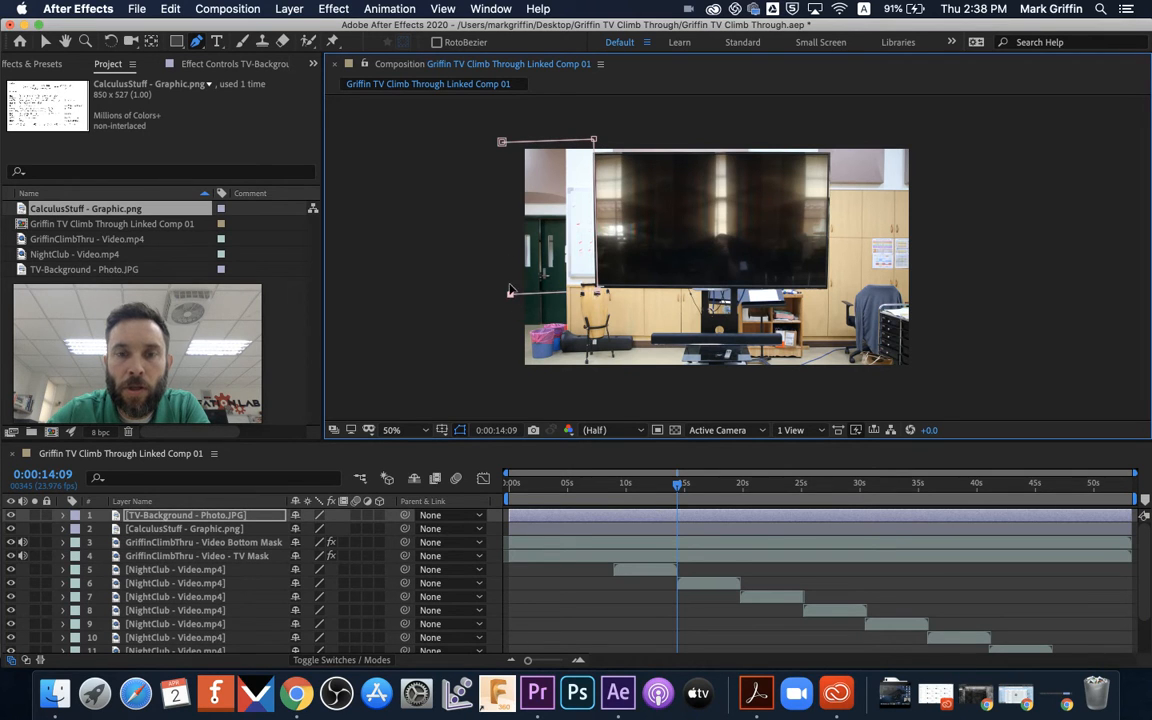
left_click(501, 142)
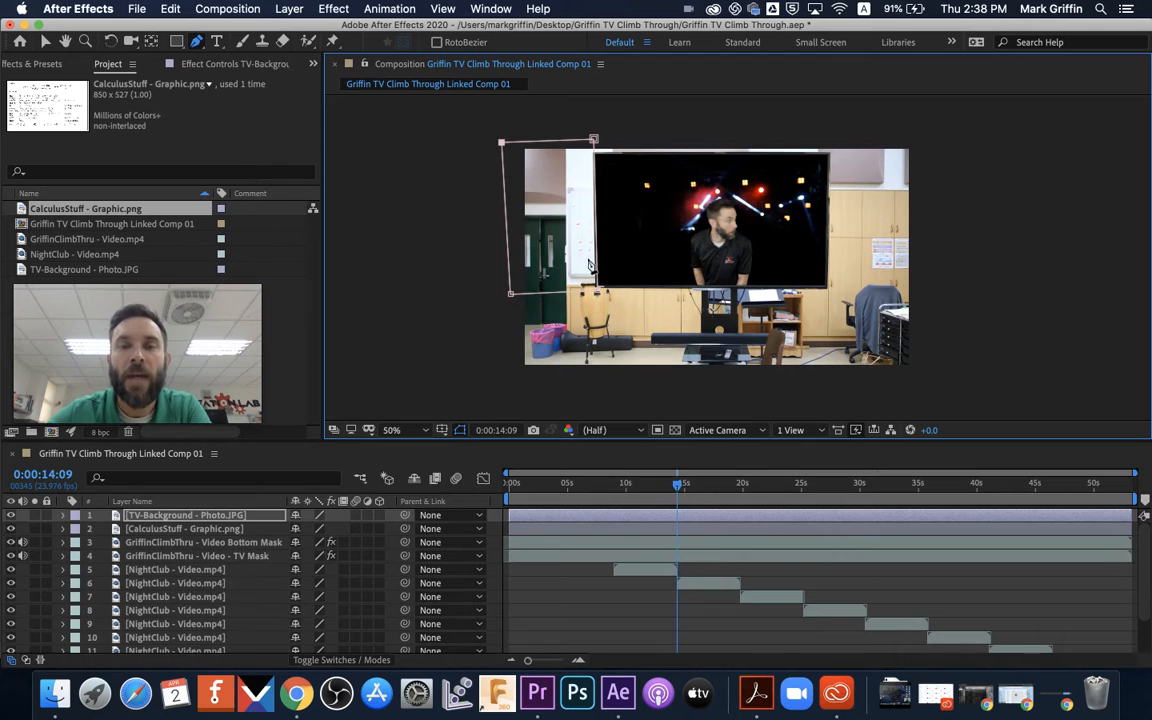
- Fine-tune the mask's lower inner point against the outer left edge of the TV, just below its lower-left corner
scroll(545, 235, "up", 2)
scroll(425, 311, "down", 1)
key("space")
left_click_drag(483, 288, 564, 301)
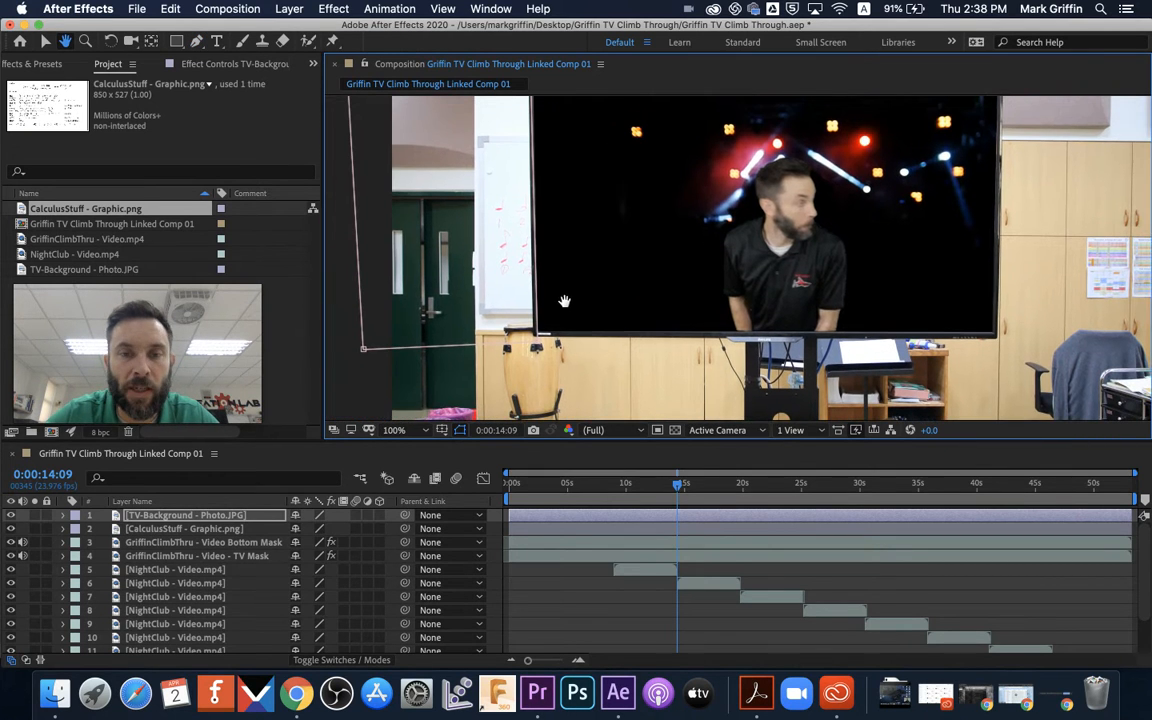
scroll(504, 301, "up", 2)
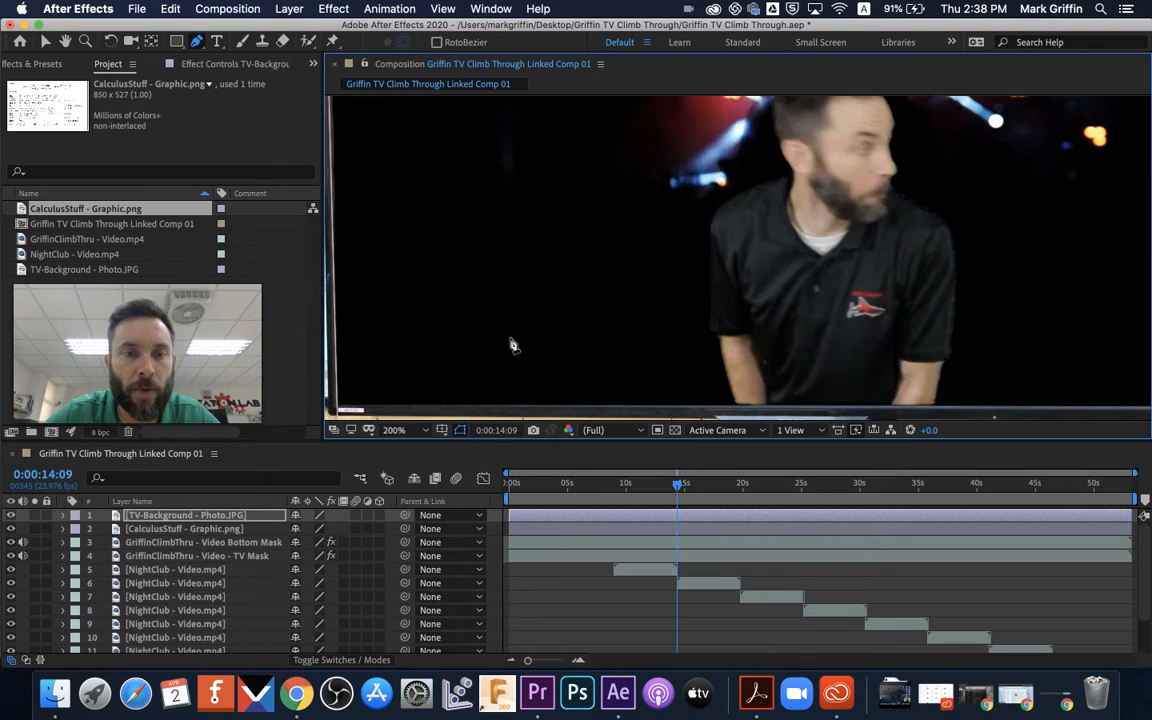
key("space")
left_click_drag(507, 337, 889, 181)
key("space")
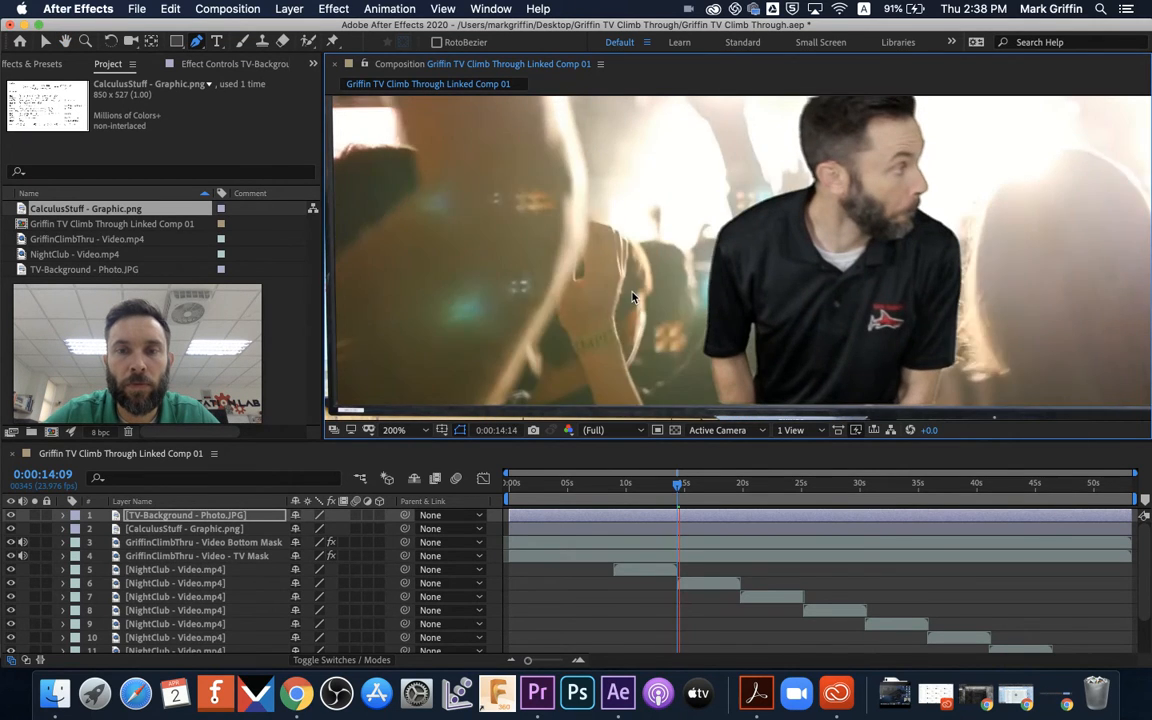
key("space")
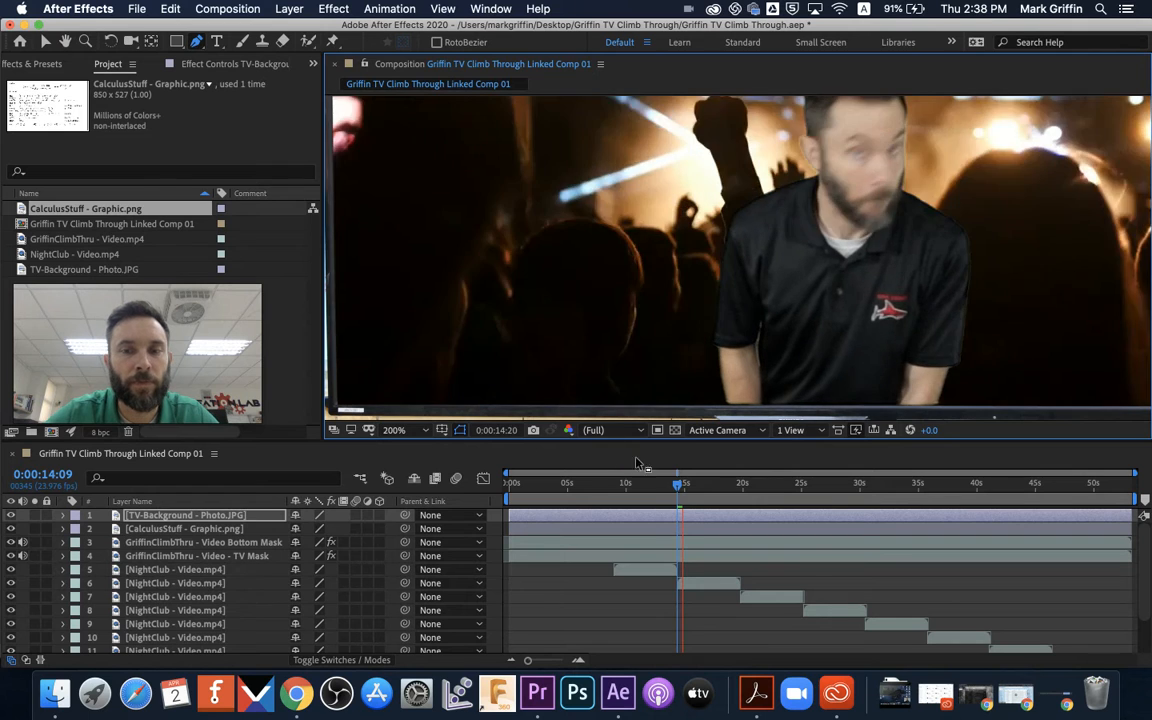
scroll(625, 291, "right", 3)
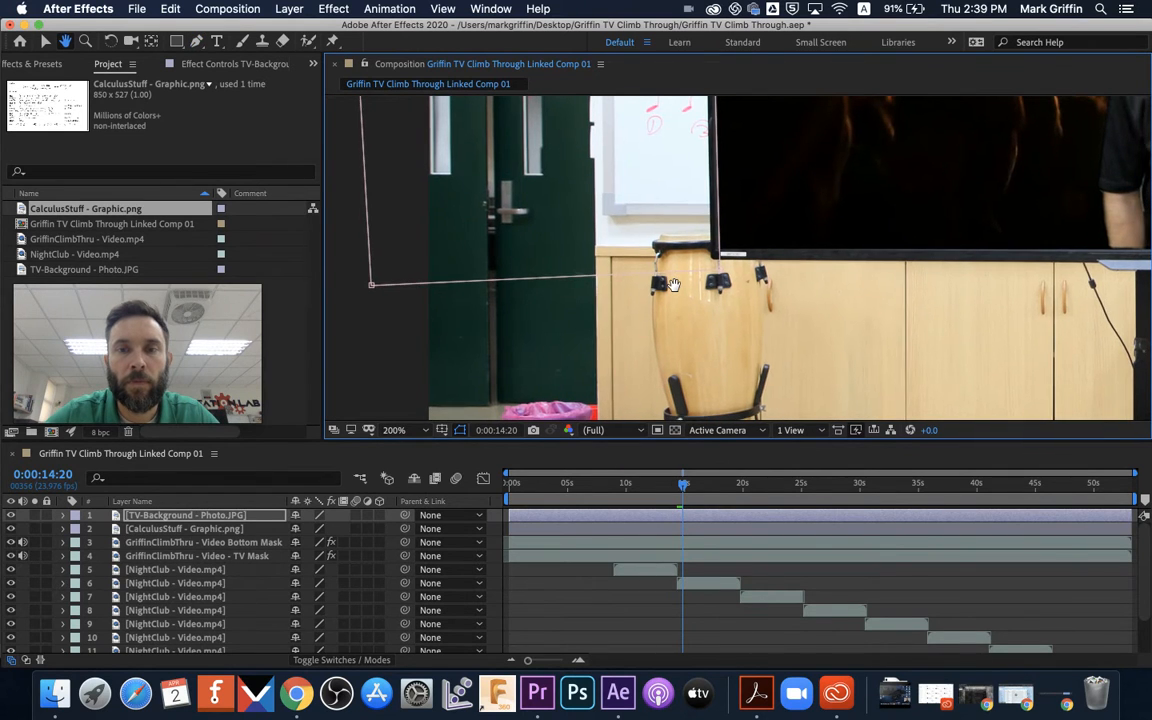
key("g")
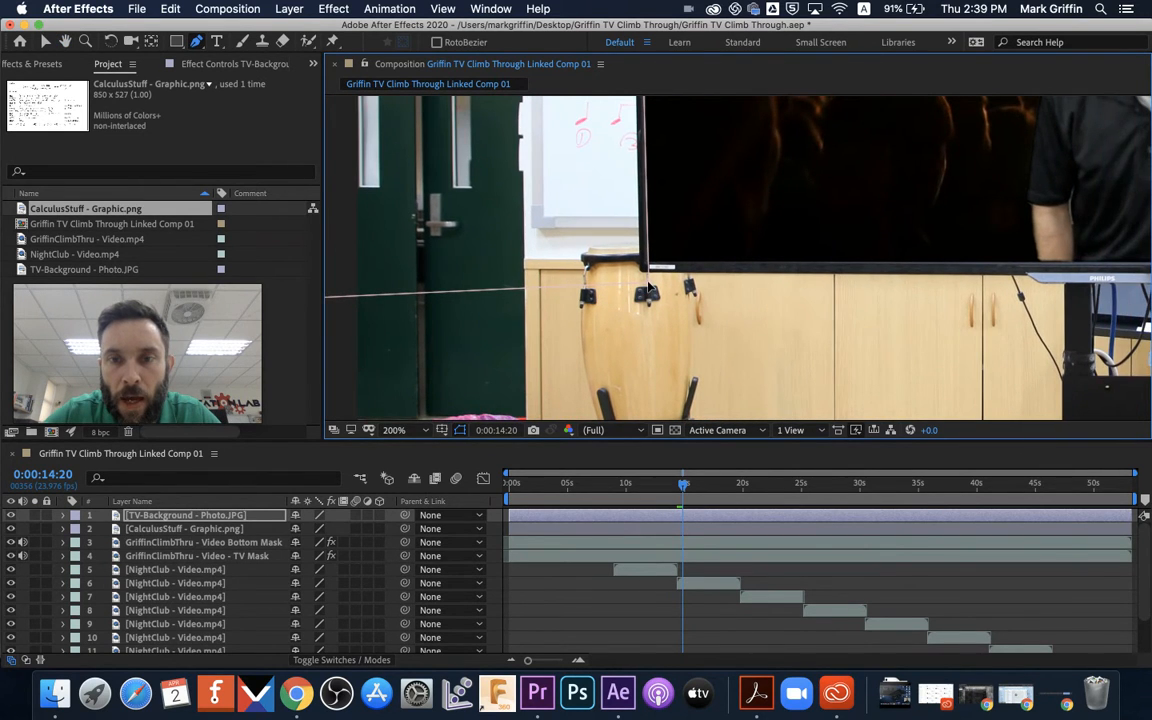
left_click(647, 287)
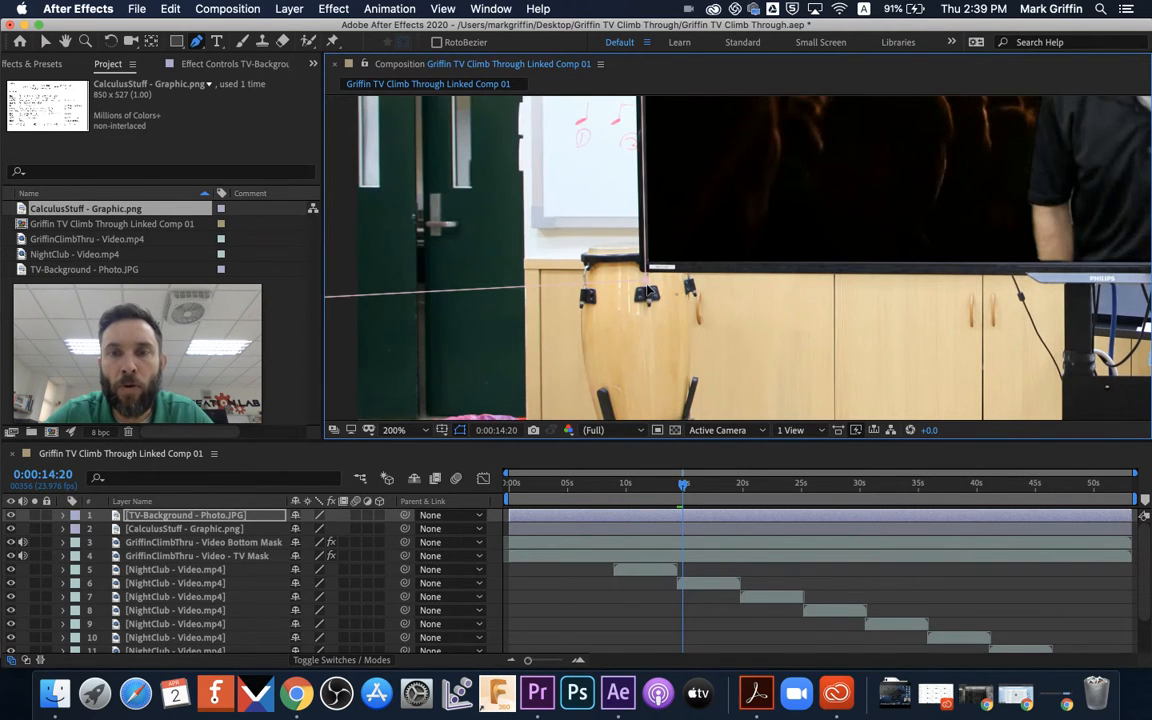
left_click(648, 288)
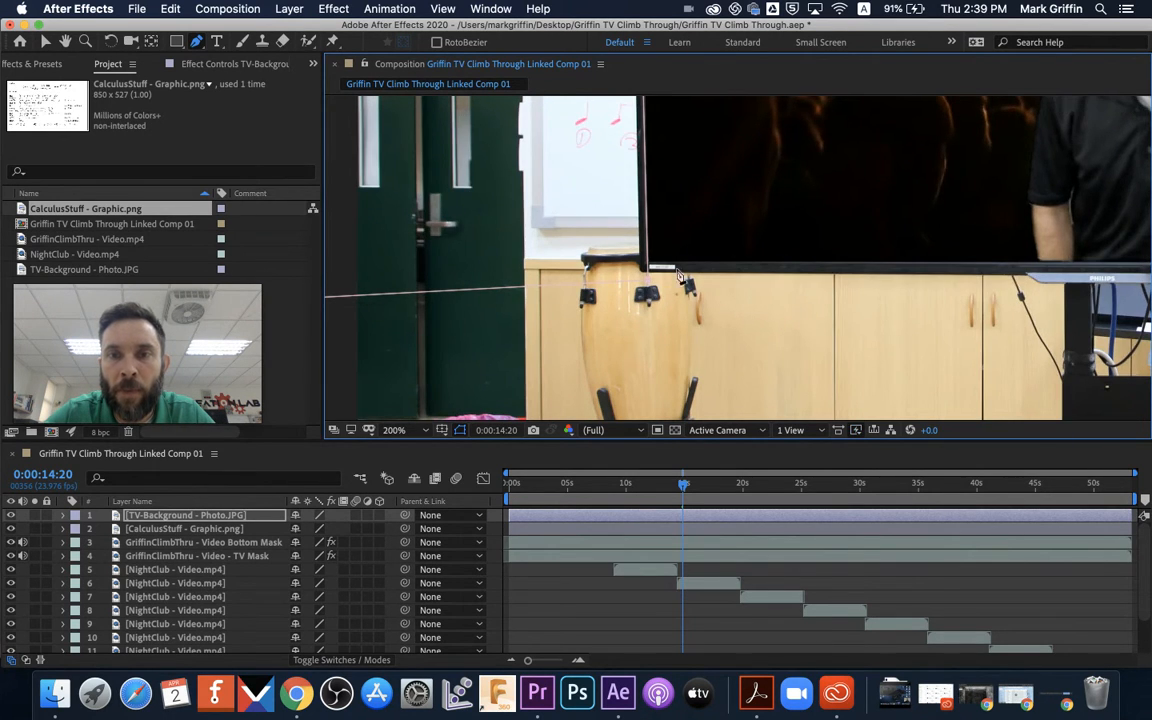
- Shift the mask's upper inner point slightly inward so the mask edge follows the TV's left bezel
left_click_drag(719, 190, 717, 432)
left_click_drag(702, 183, 684, 309)
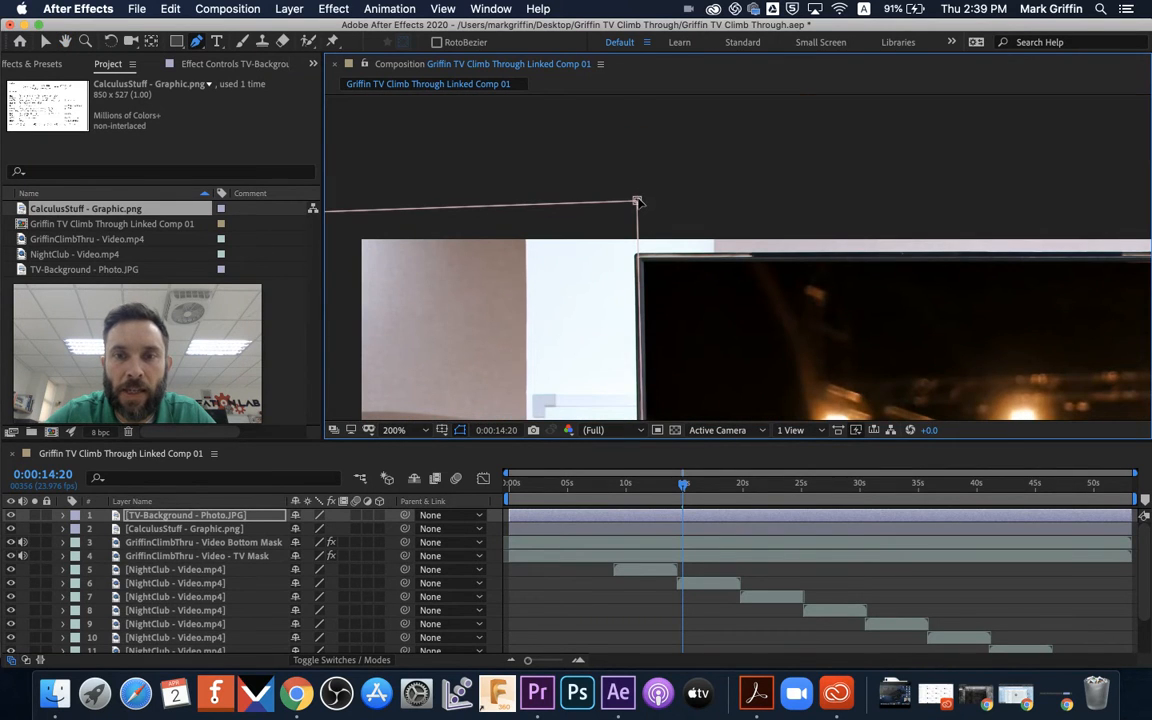
left_click_drag(637, 202, 641, 208)
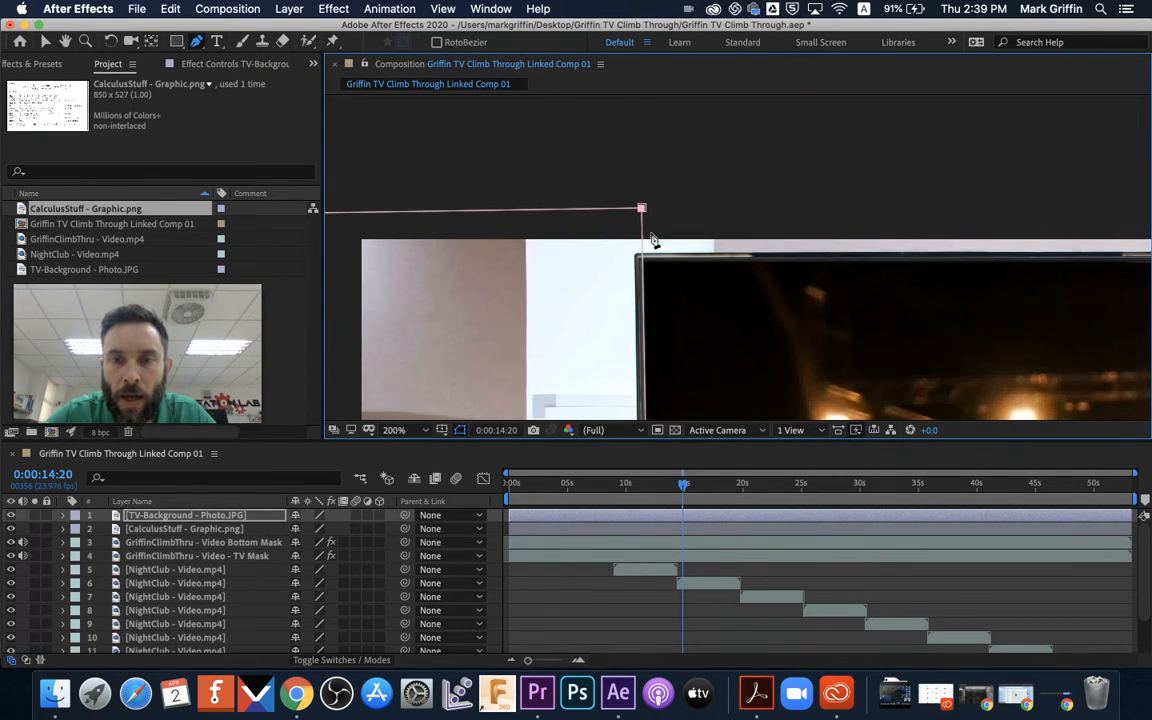
scroll(735, 325, "down", 1)
scroll(735, 325, "up", 1)
scroll(735, 325, "down", 2)
key("space")
left_click_drag(763, 323, 680, 277)
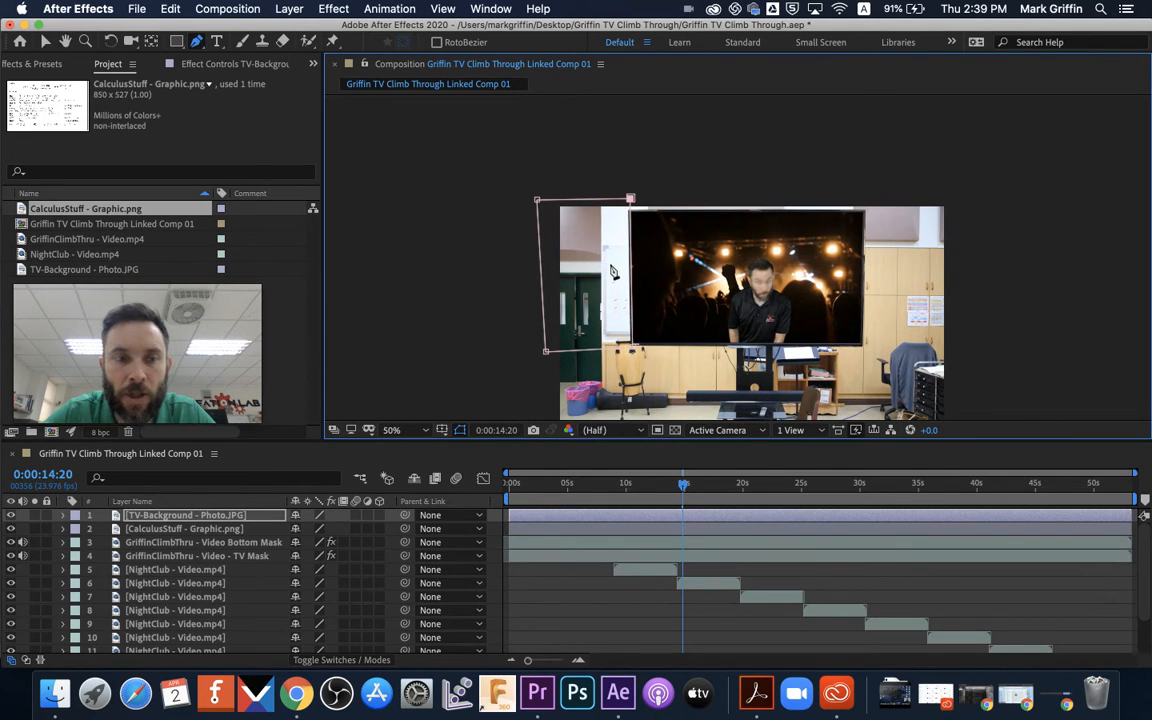
- Toggle the TV-Background photo's visibility to check the masked overflow, and preview the calculus graphic's slide from 0:00:06:10
left_click(11, 516)
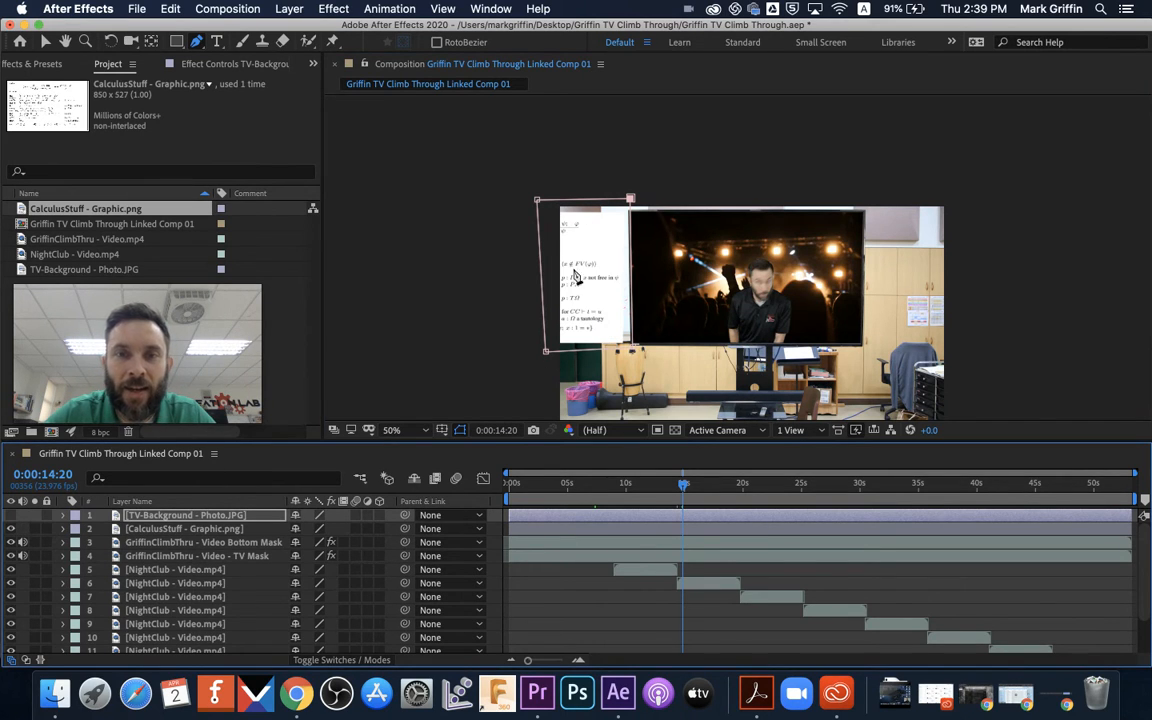
left_click(11, 516)
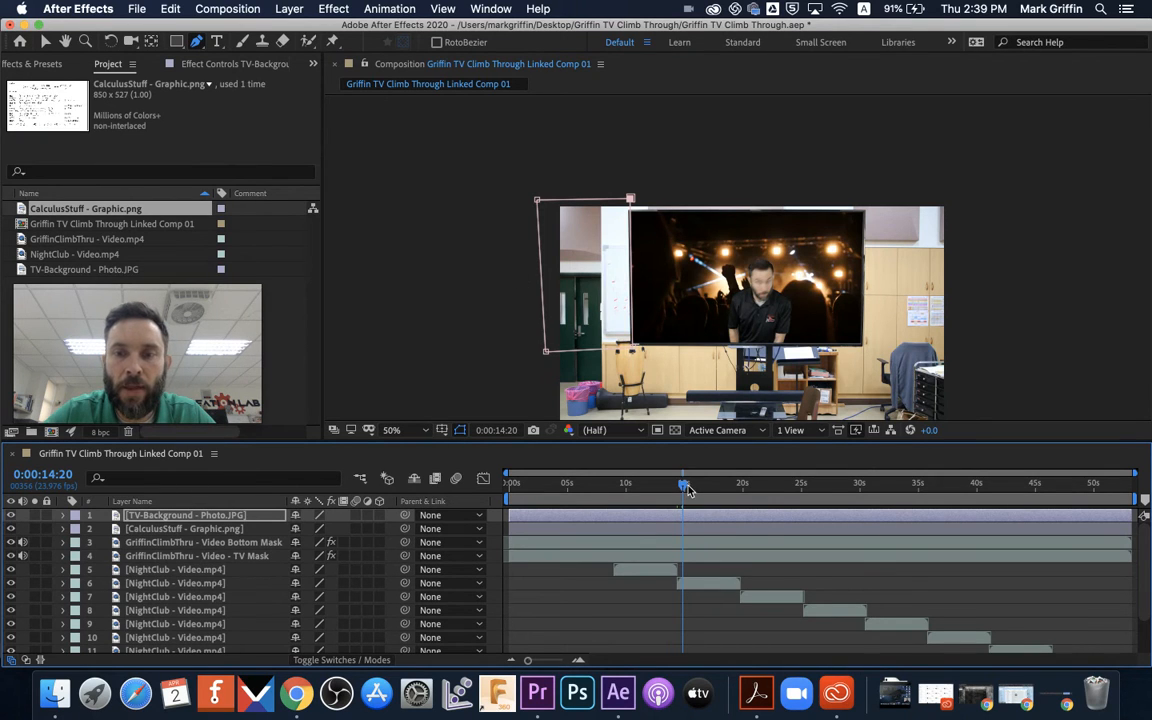
left_click_drag(683, 489, 587, 501)
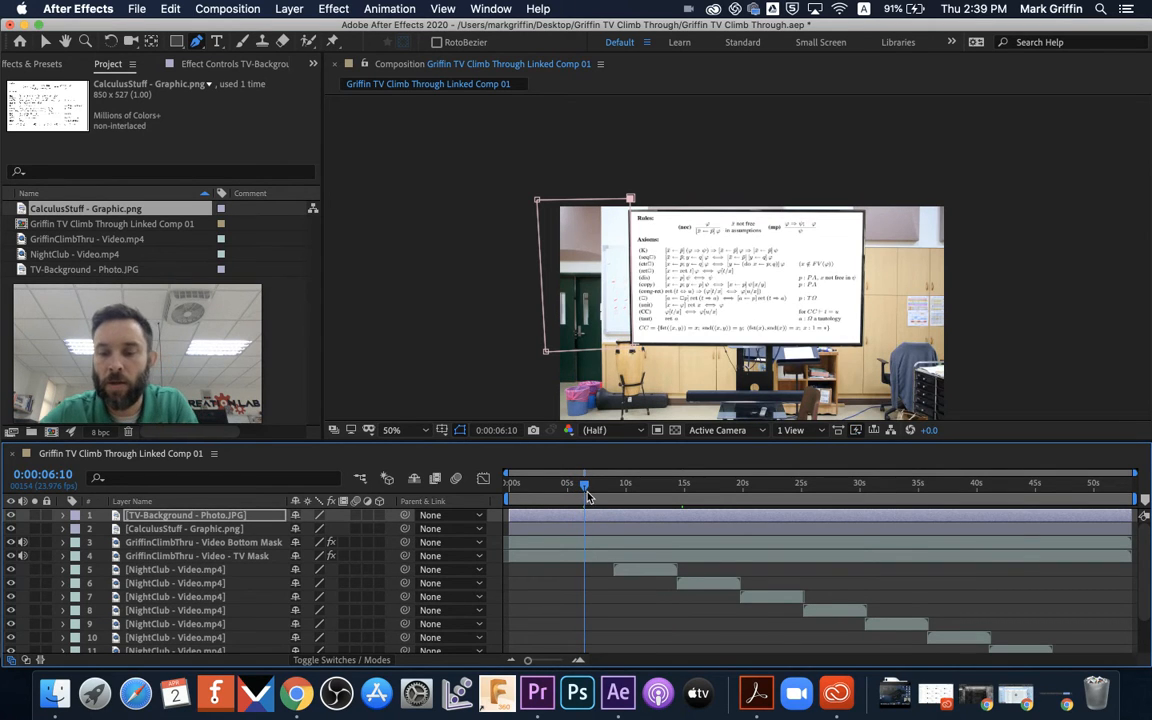
key("space")
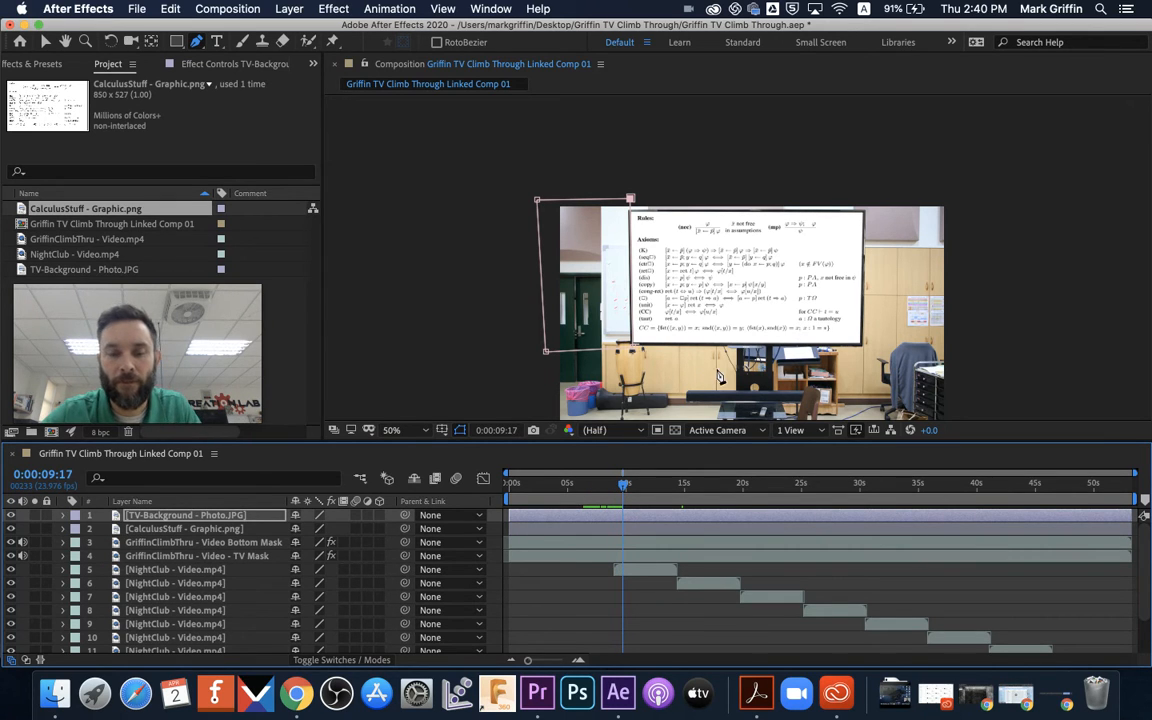
key("h")
left_click_drag(718, 377, 688, 313)
key("g")
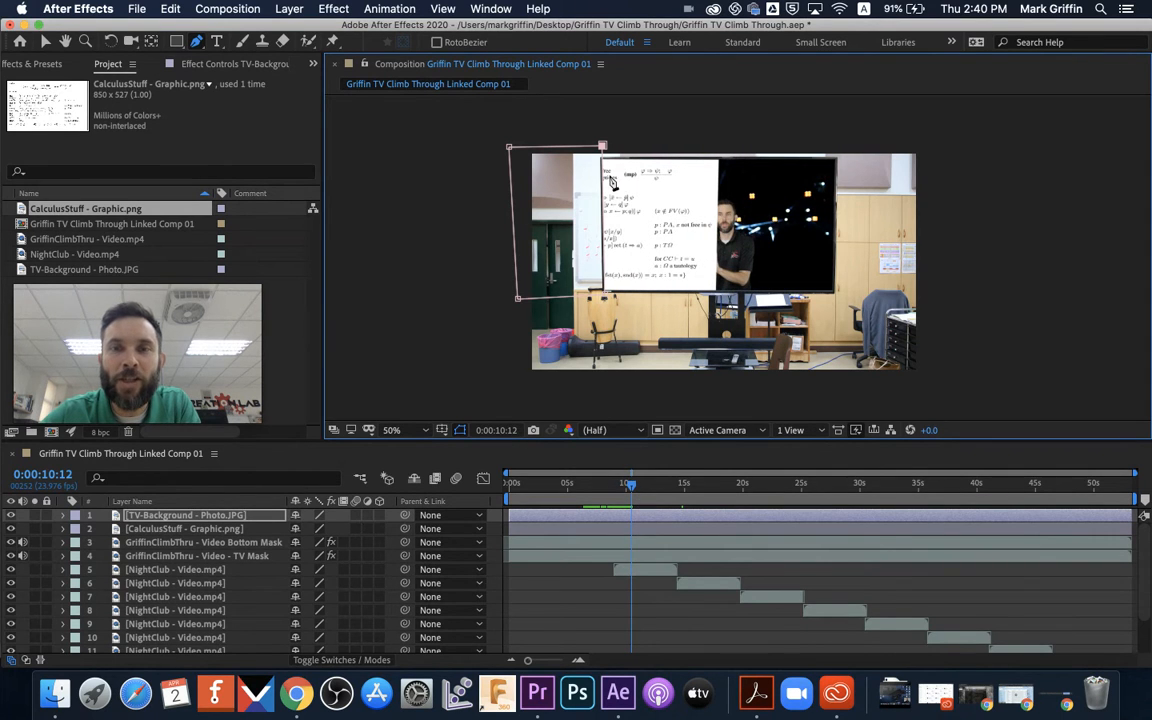
- Select the CalculusStuff layer, go to 0:00:50:23, and mute the audio of both GriffinClimbThru video layers
left_click(604, 529)
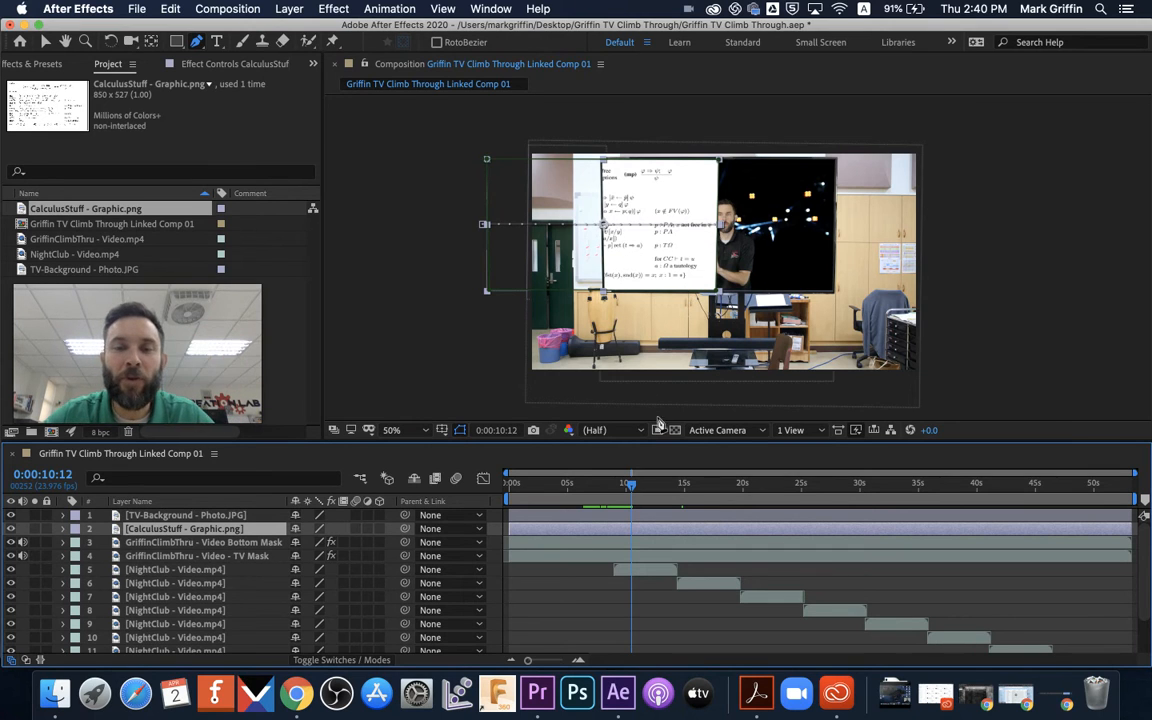
left_click_drag(630, 490, 976, 530)
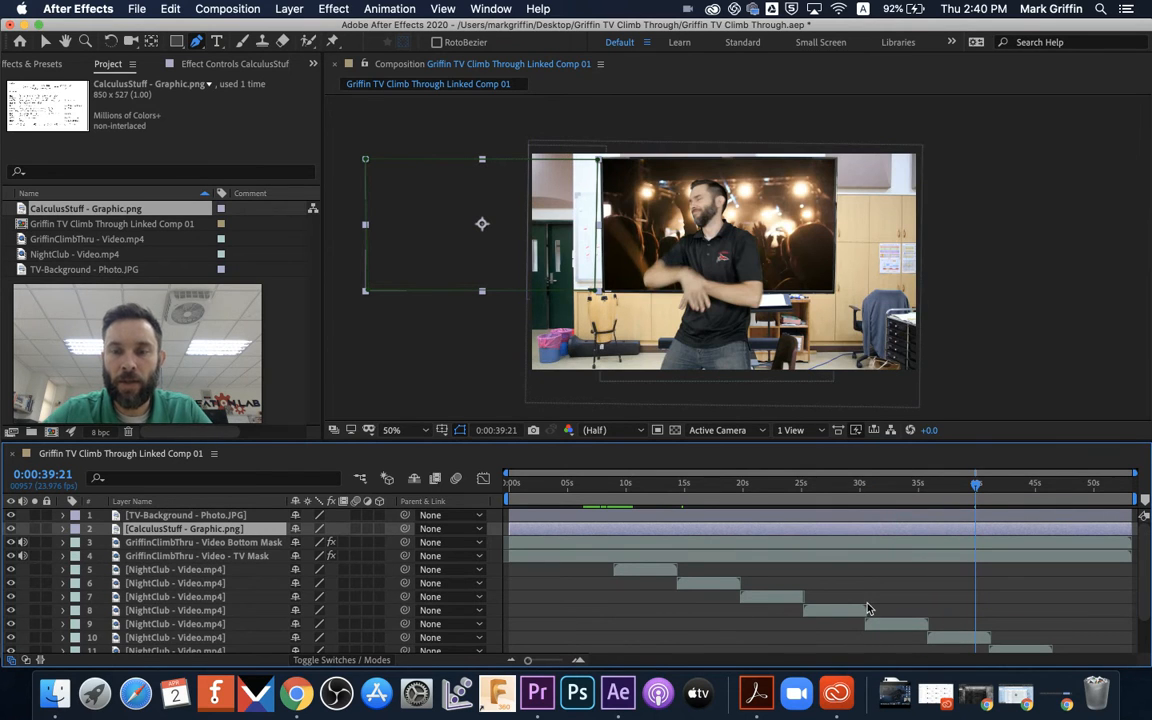
left_click_drag(976, 490, 1063, 497)
key("space")
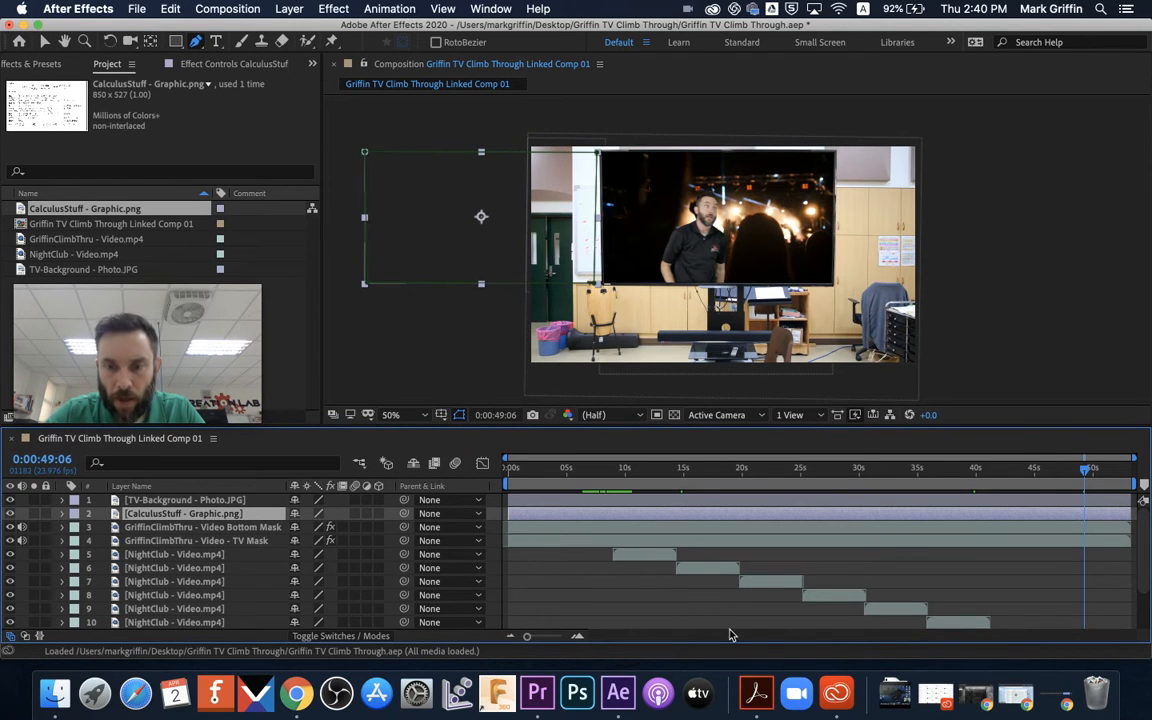
mouse_move(1089, 473)
left_mouse_down()
mouse_move(1115, 473)
mouse_move(1104, 473)
left_mouse_up()
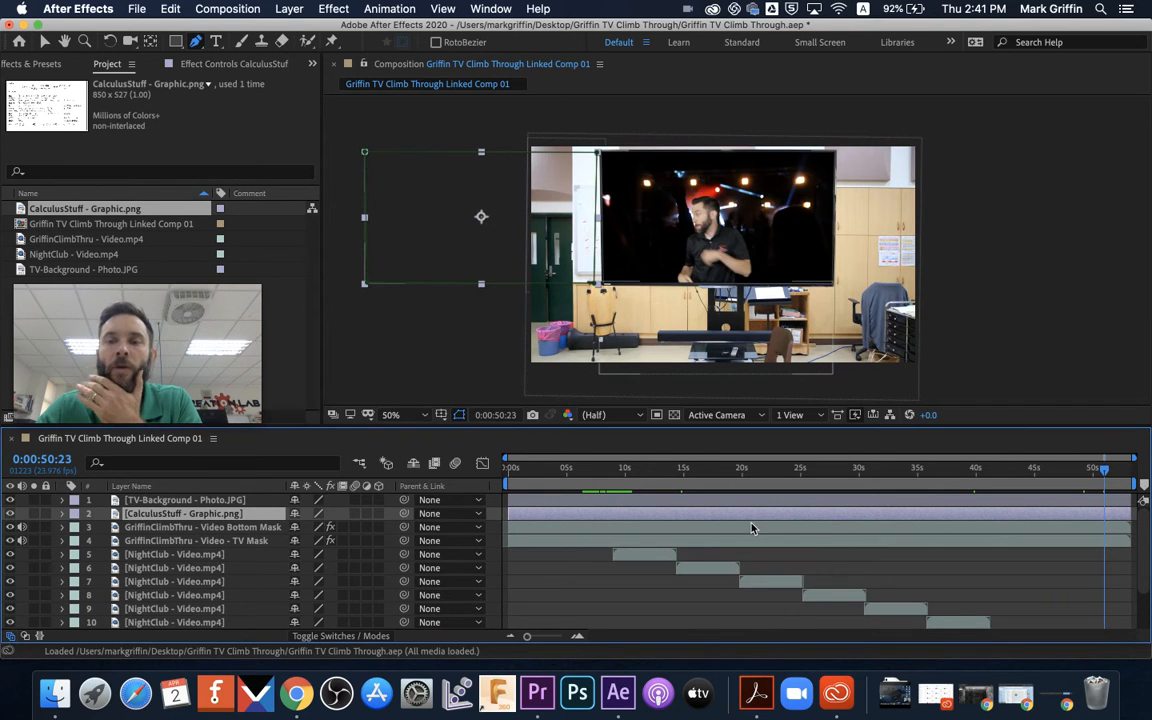
left_click(22, 528)
left_click(23, 541)
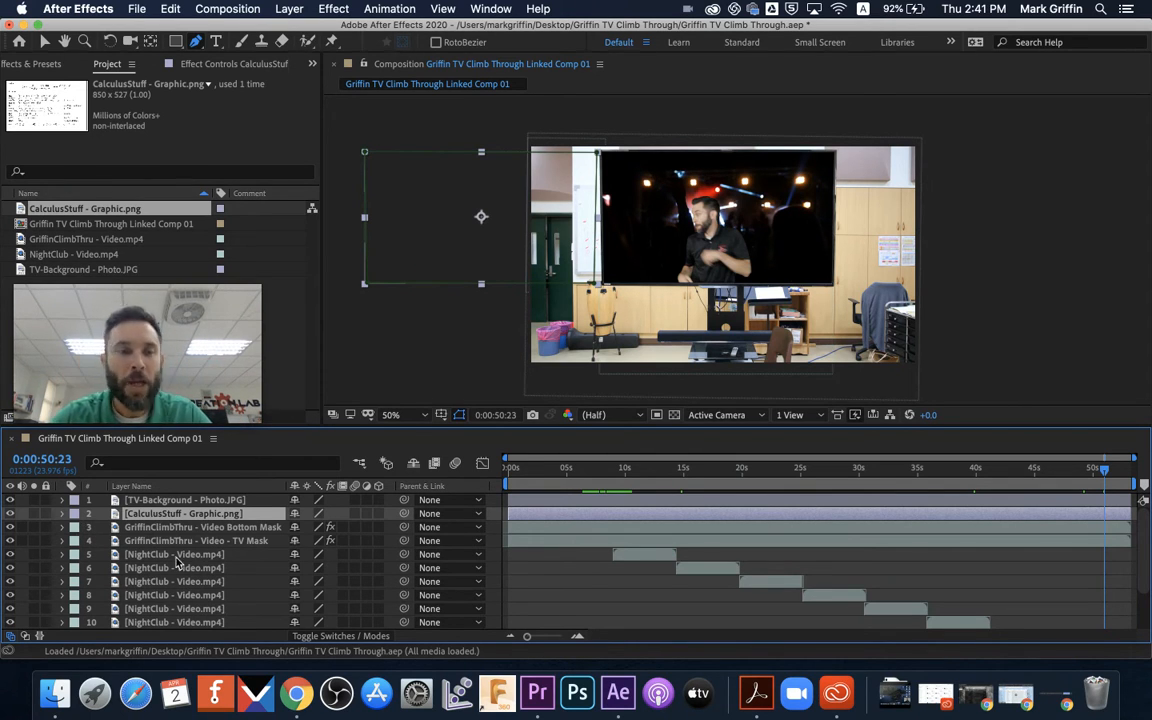
- Add a CalculusStuff Position keyframe at 0:00:51:06, and set its X position to -182 at 0:00:51:09
left_click(62, 514)
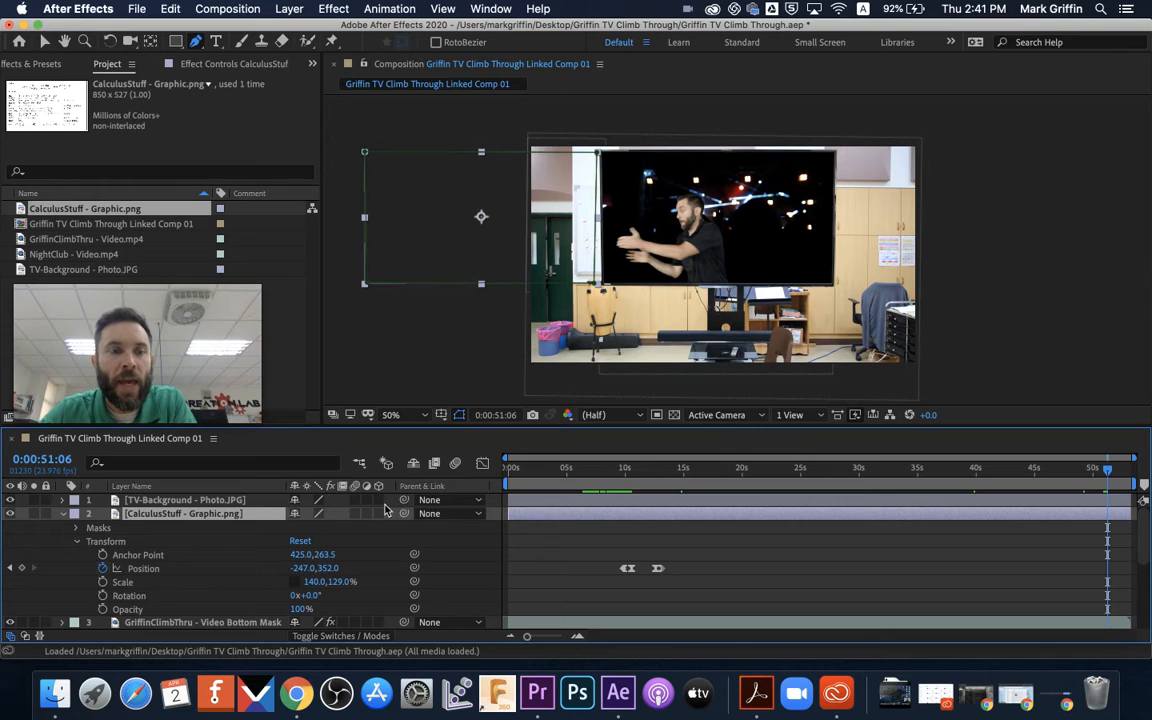
left_click(22, 568)
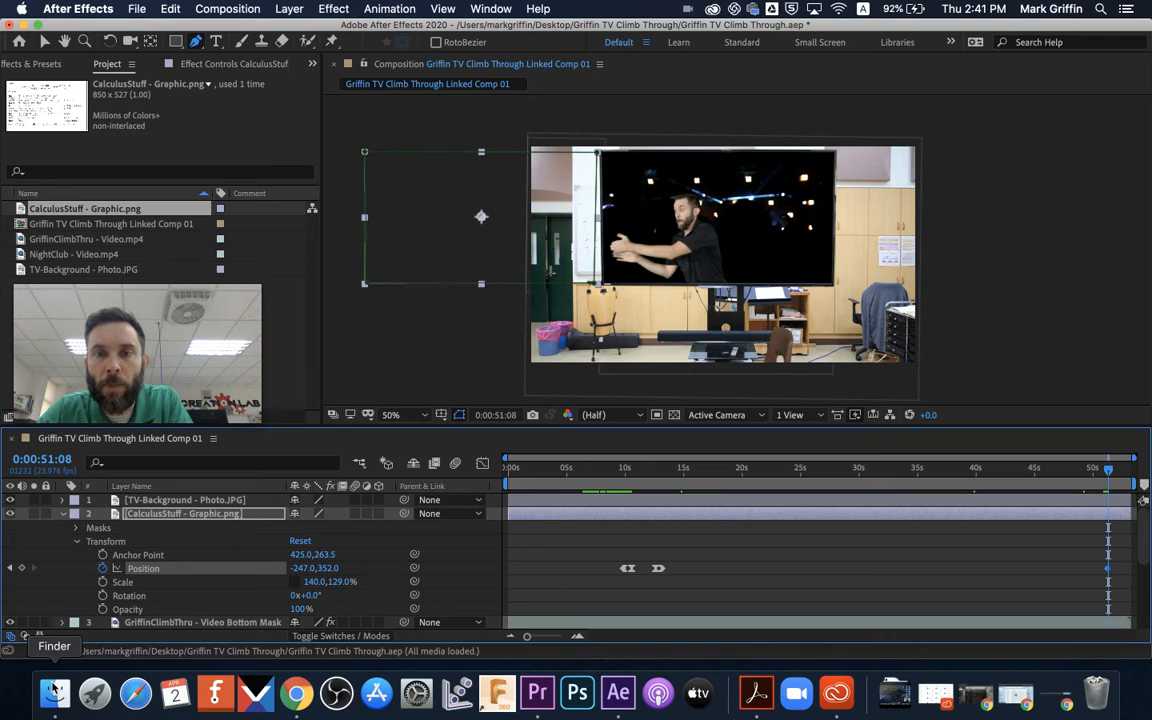
key("super+Right")
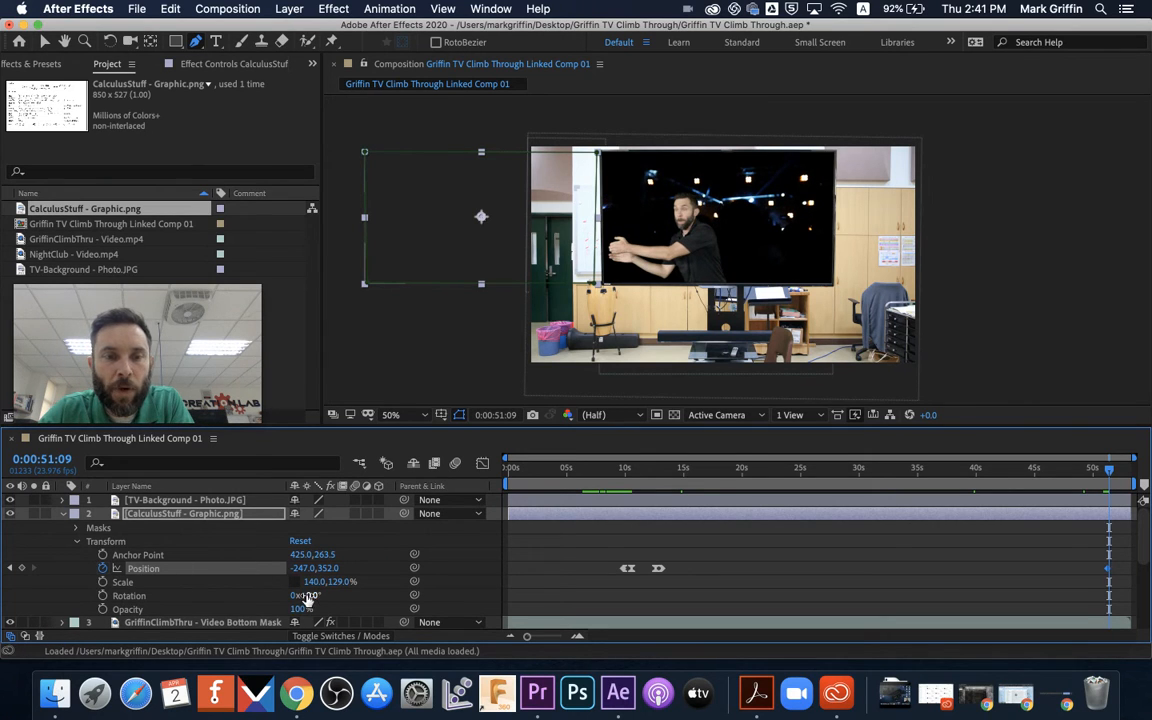
left_click_drag(300, 568, 356, 568)
- Preview to 0:00:52:12 and set the CalculusStuff X position there to 938 so the graphic covers the TV
key("space")
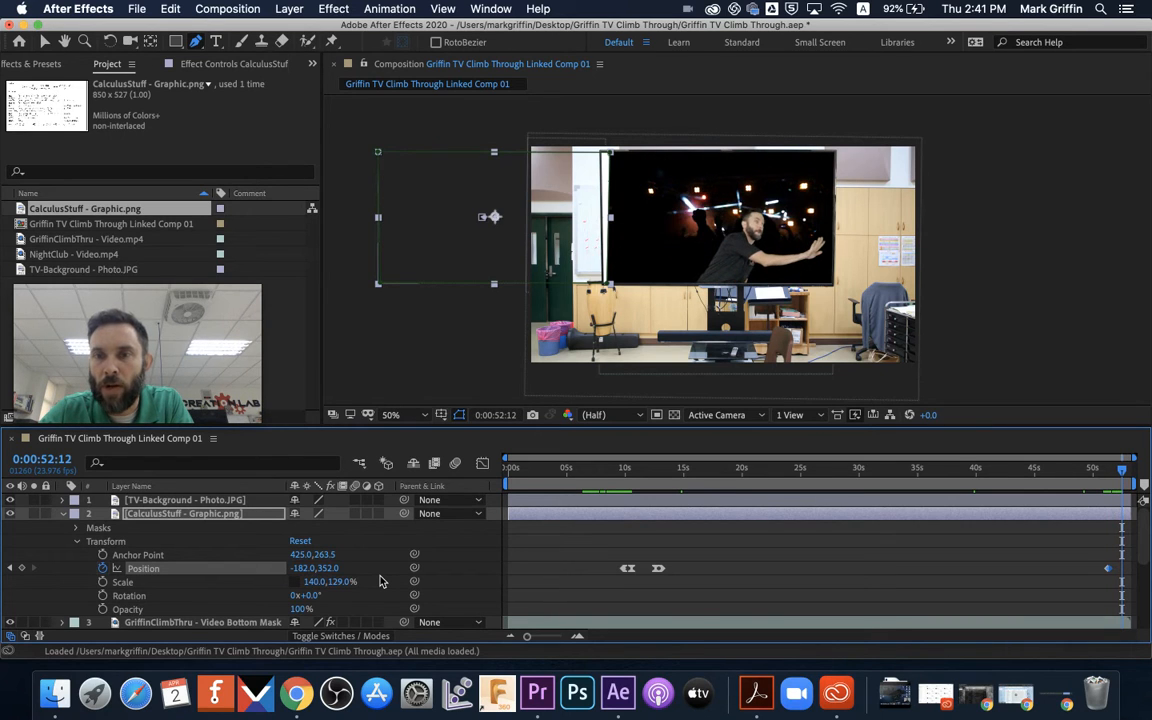
left_click_drag(301, 568, 1147, 620)
left_click_drag(302, 569, 397, 568)
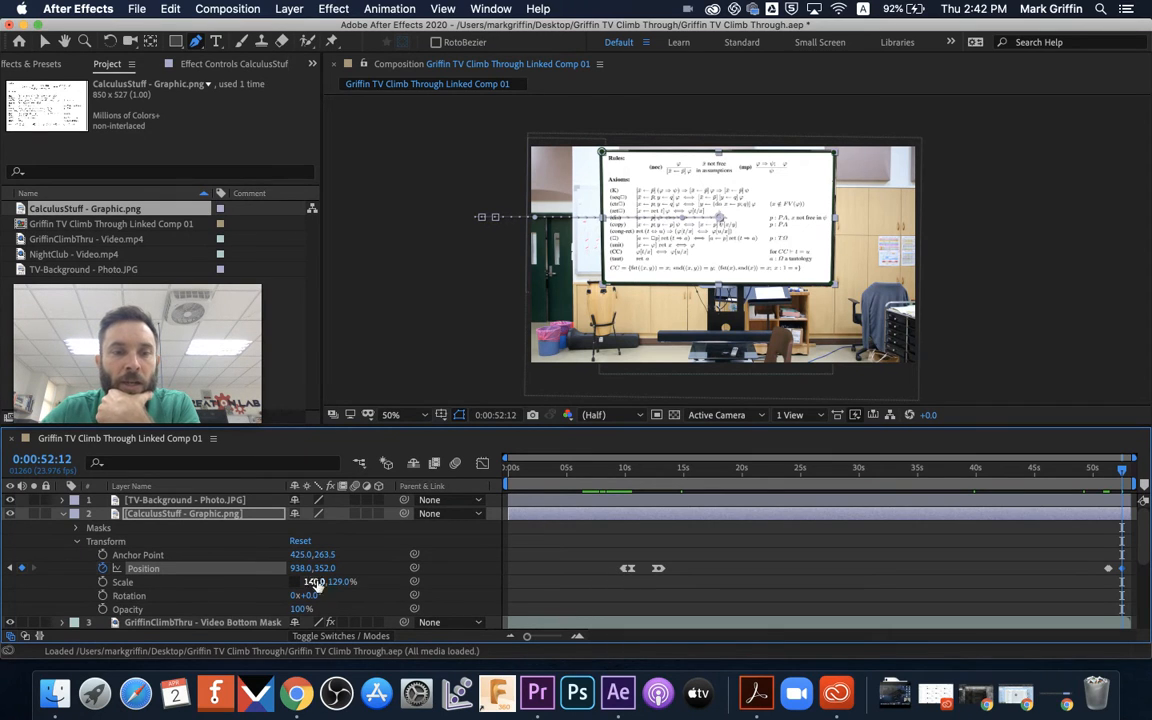
- Check the first Position keyframe, match the last one at 0:00:52:12 by setting X to 939, and scrub back to 0:00:51:19
left_click(11, 569)
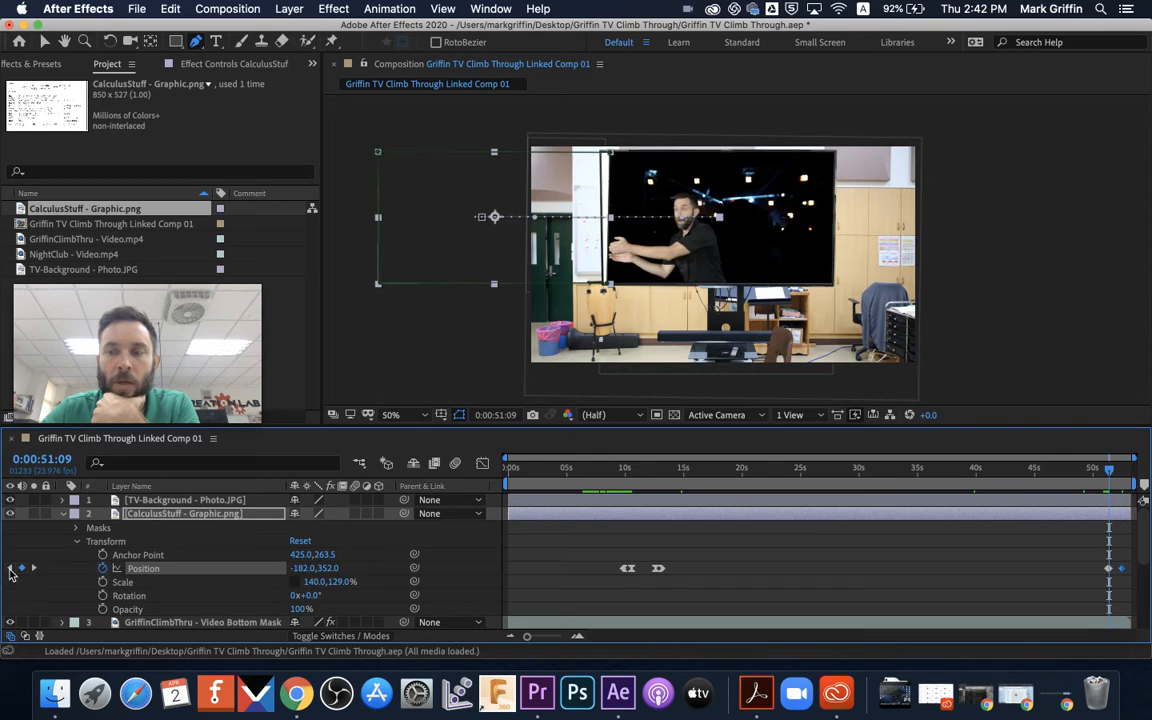
left_click(11, 569)
left_click(11, 569)
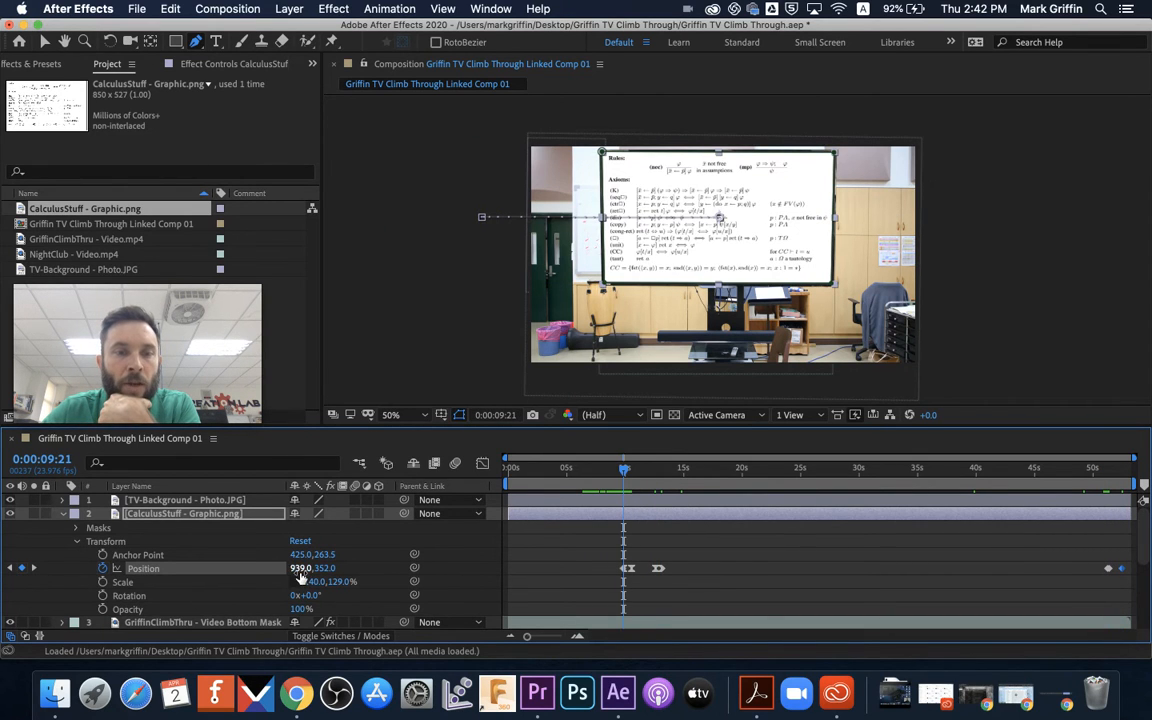
left_click(33, 569)
left_click(33, 569)
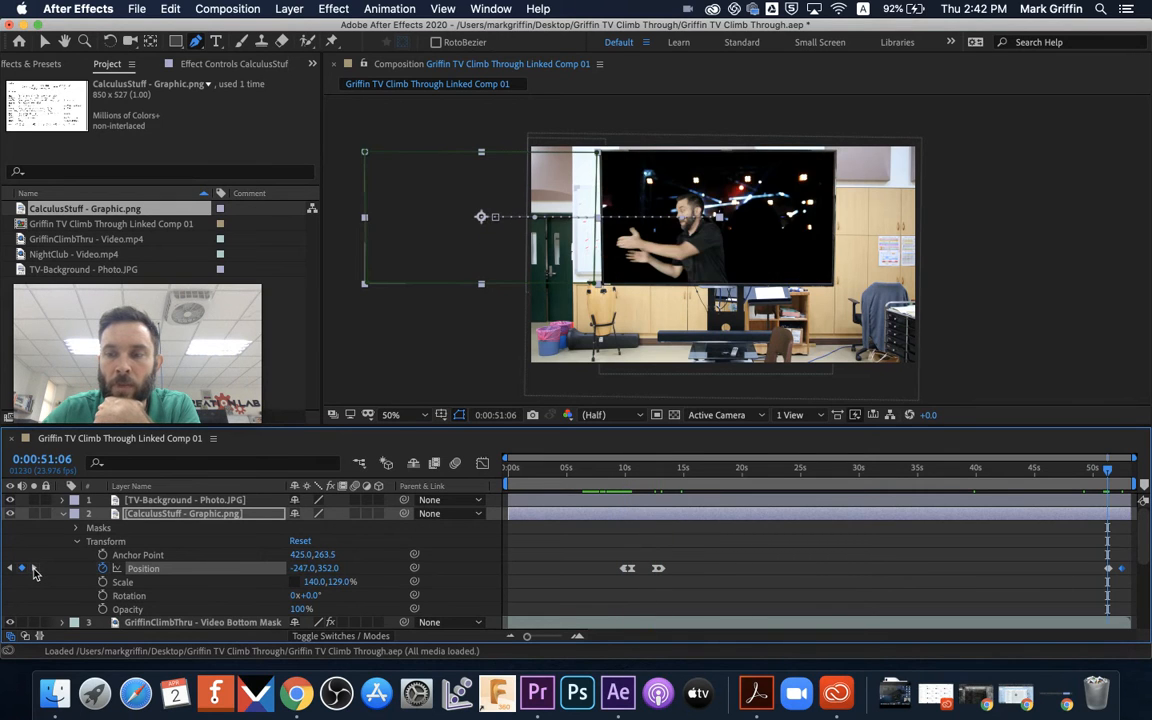
left_click(33, 569)
left_click(300, 568)
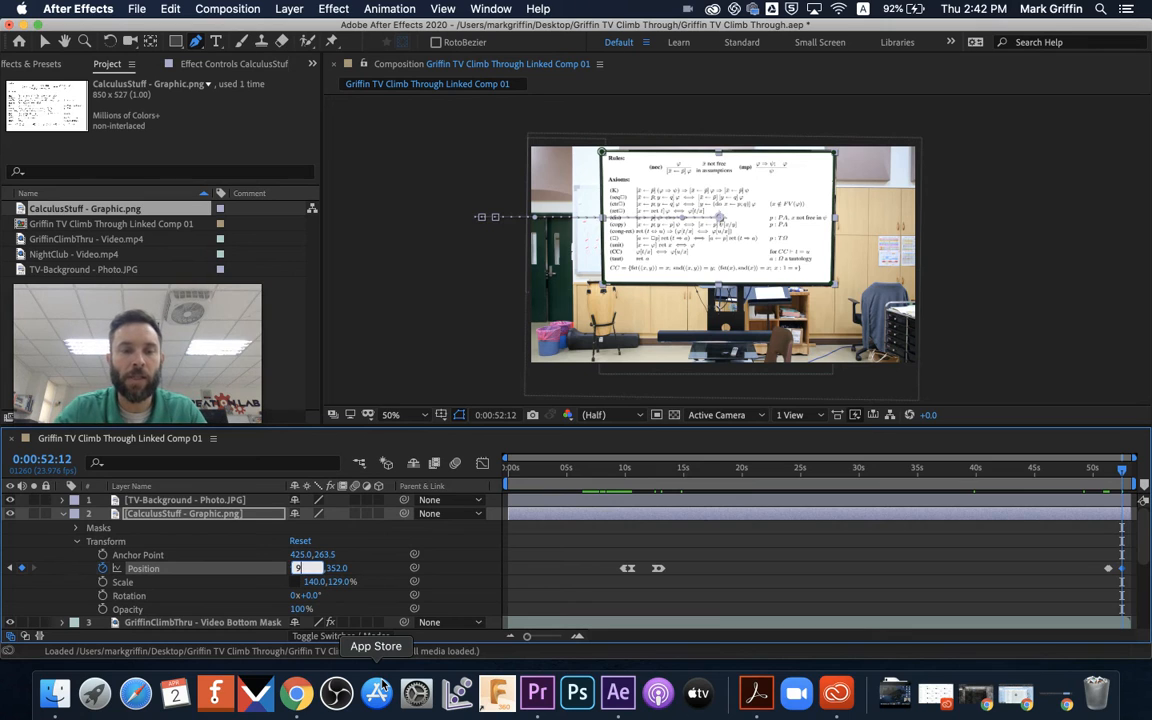
type("939")
key("Return")
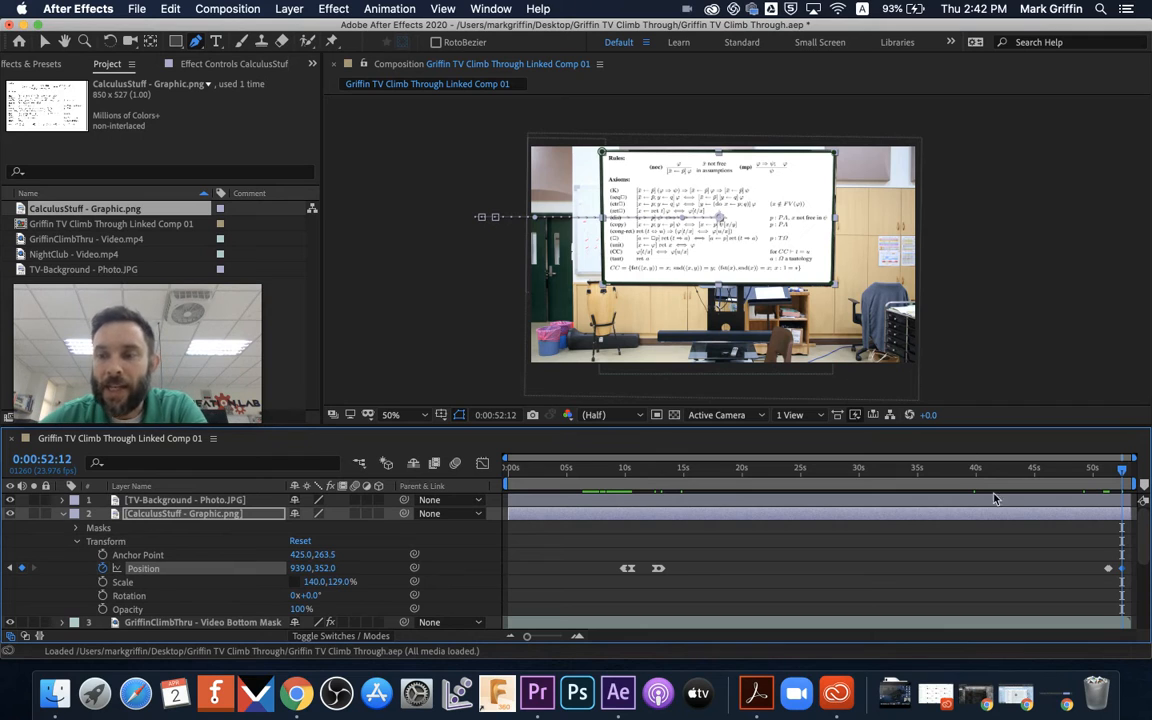
left_click_drag(1124, 478, 1117, 480)
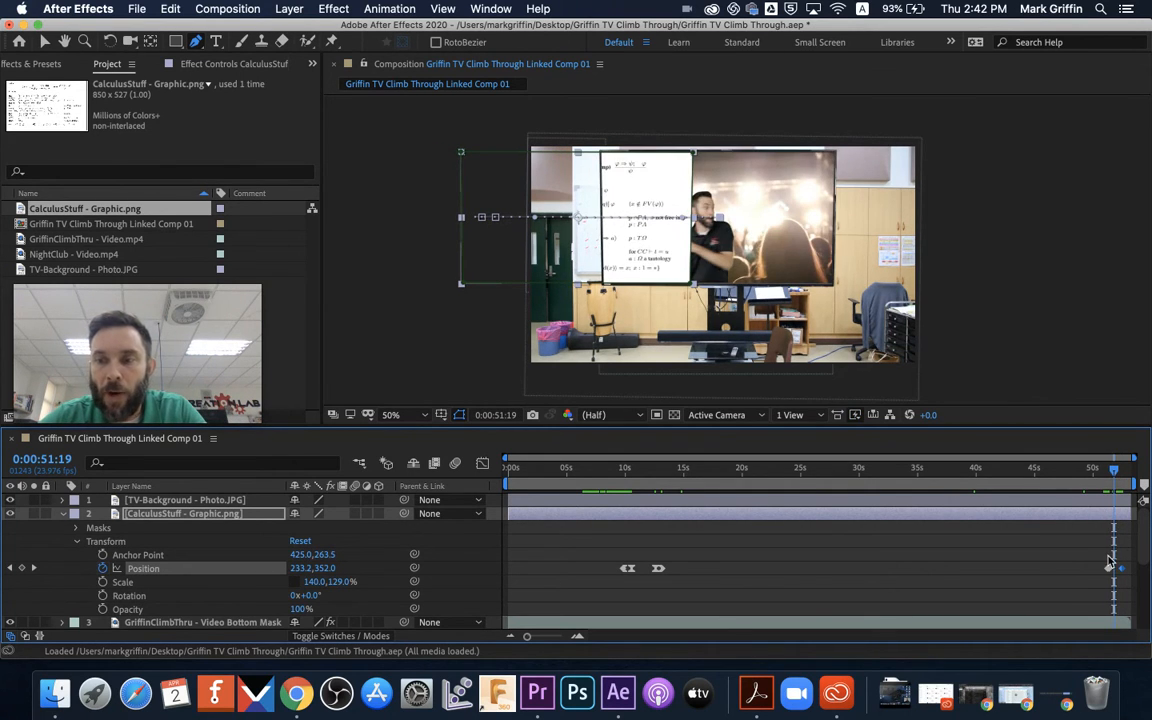
- Set the CalculusStuff X position to 62.2 at 0:00:51:19 to follow the performer's hand, and check the motion through 0:00:52:21
left_click_drag(297, 570, 166, 569)
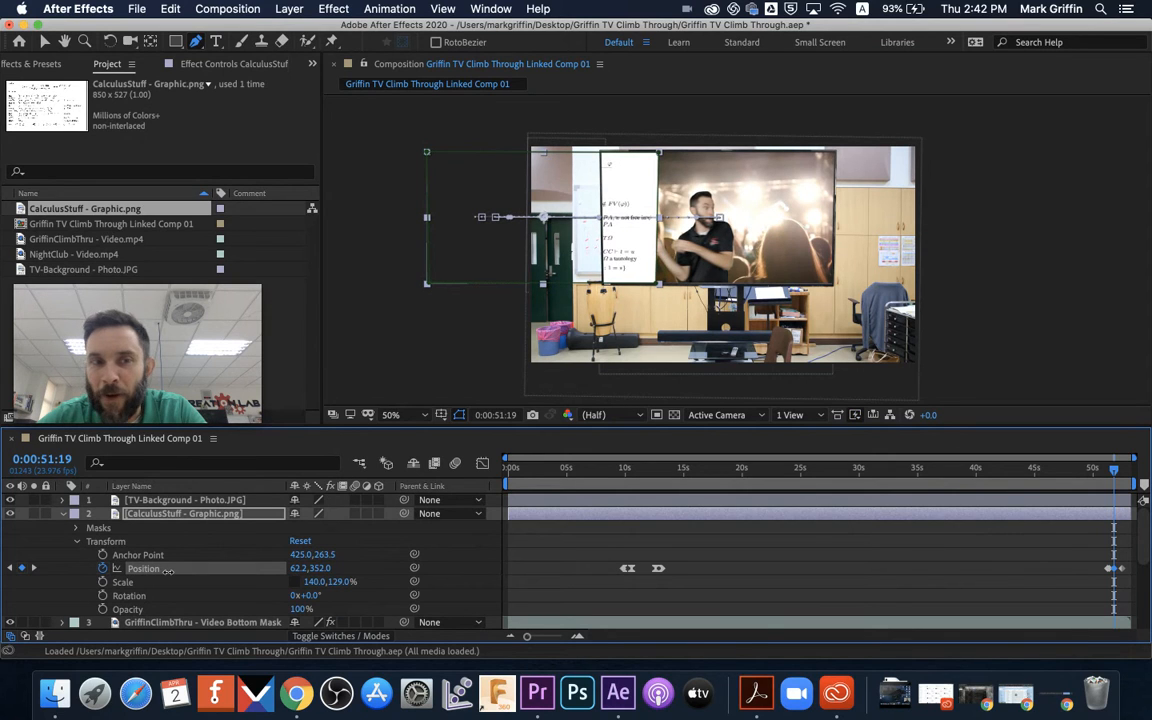
left_click_drag(1117, 474, 1127, 476)
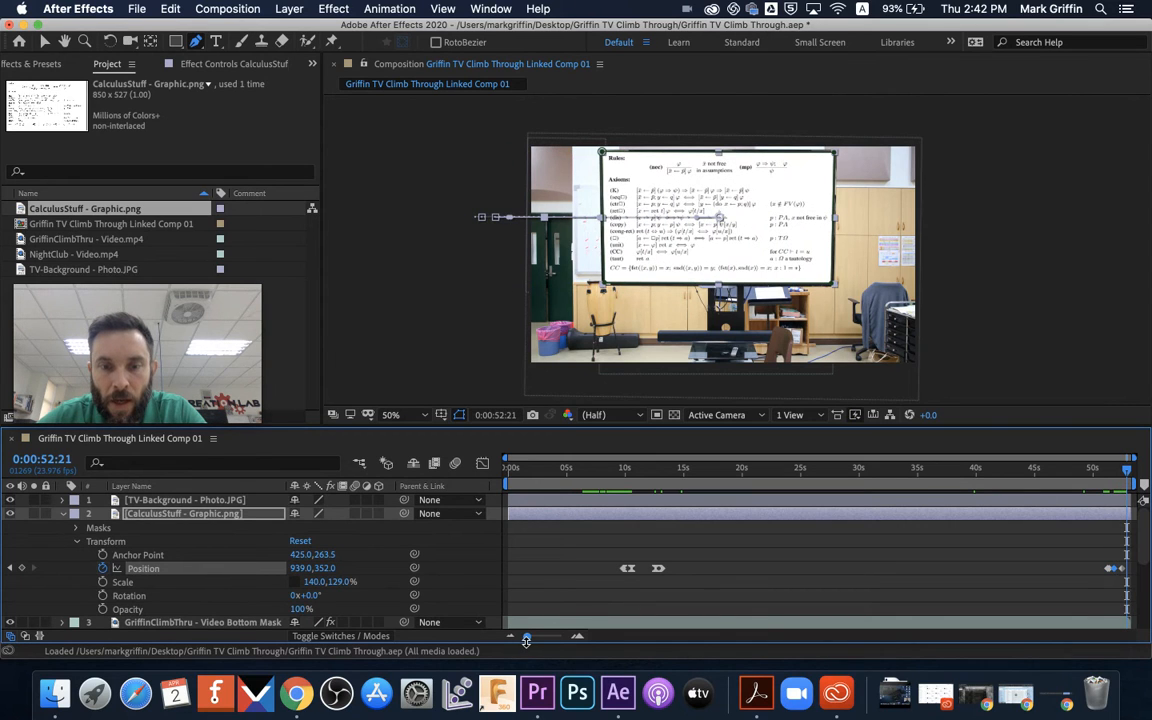
- Apply Easy Ease Out to the Position keyframe that starts the graphic's closing slide, and Easy Ease In to its final keyframe
left_click_drag(527, 642, 540, 641)
left_click(1097, 570)
right_click(1097, 570)
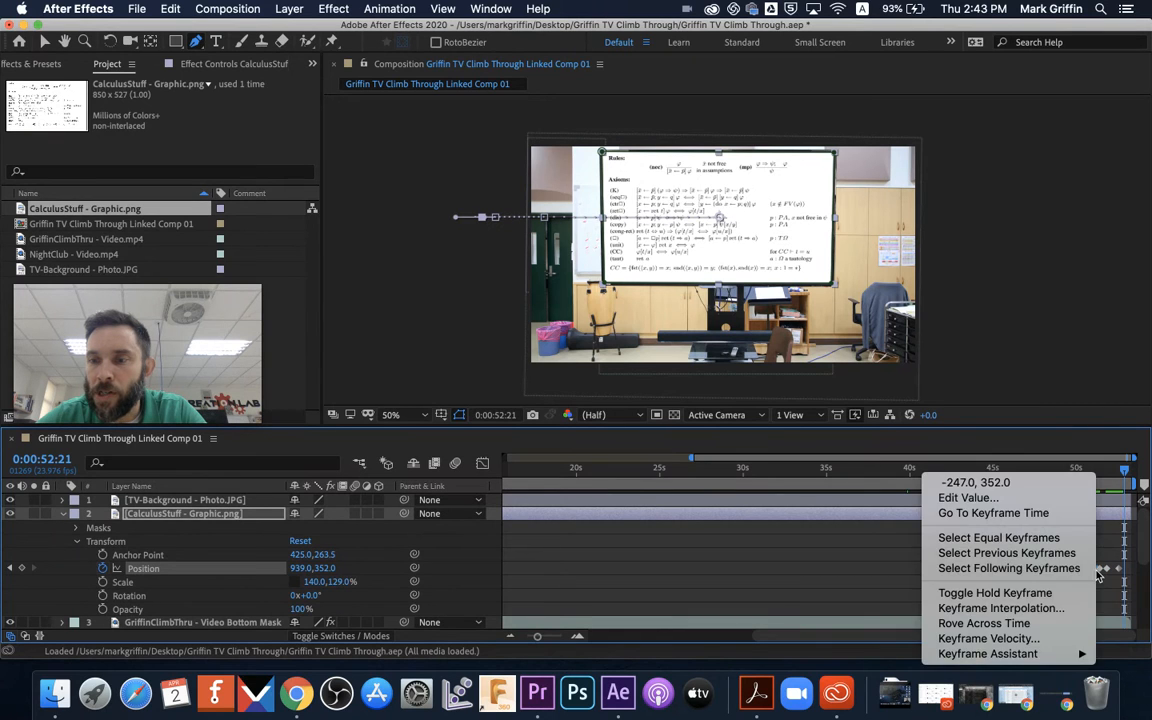
mouse_move(1046, 656)
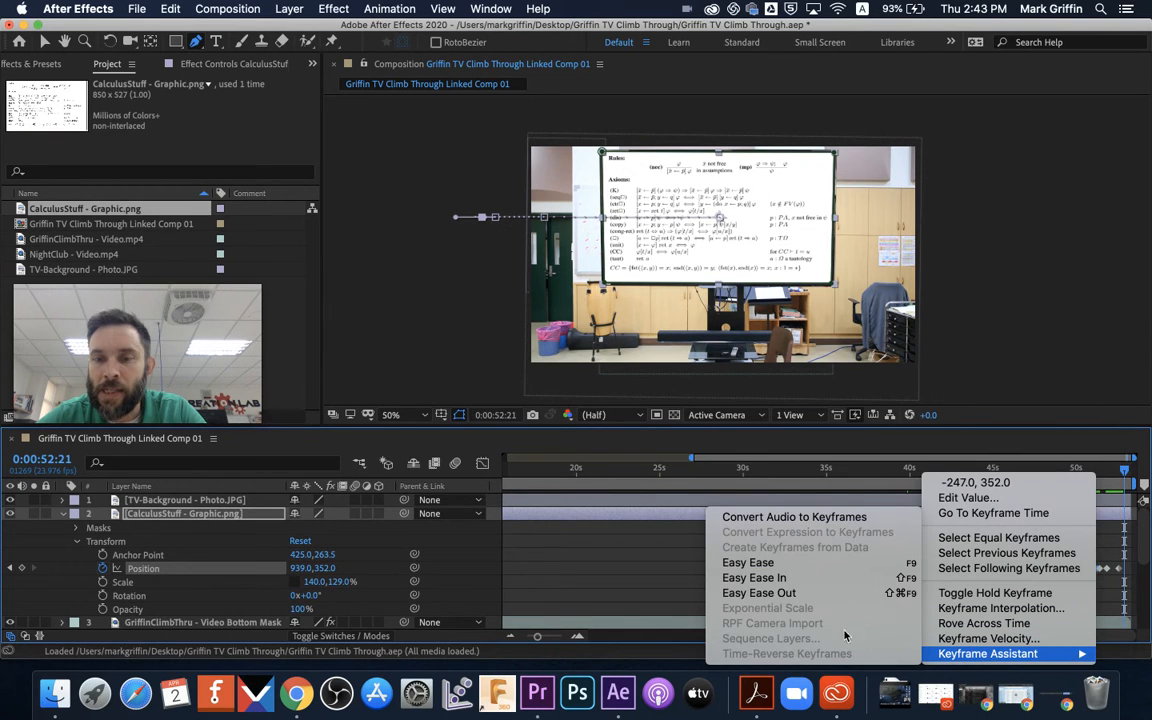
left_click(780, 593)
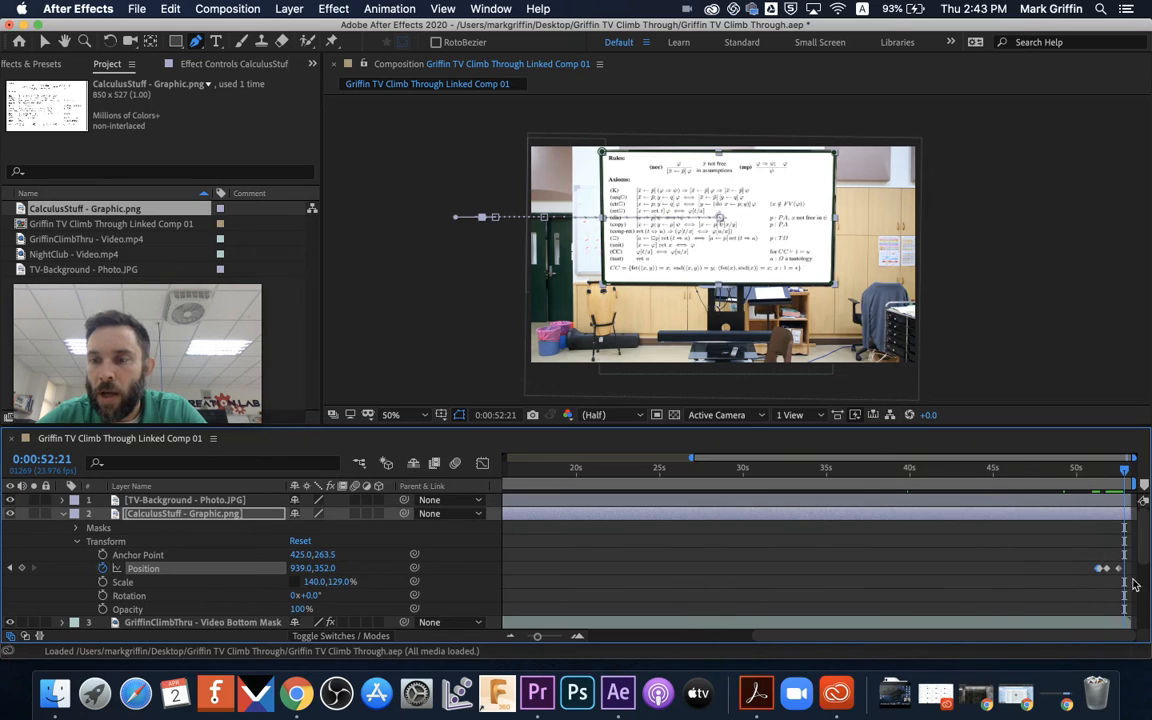
double_click(1120, 569)
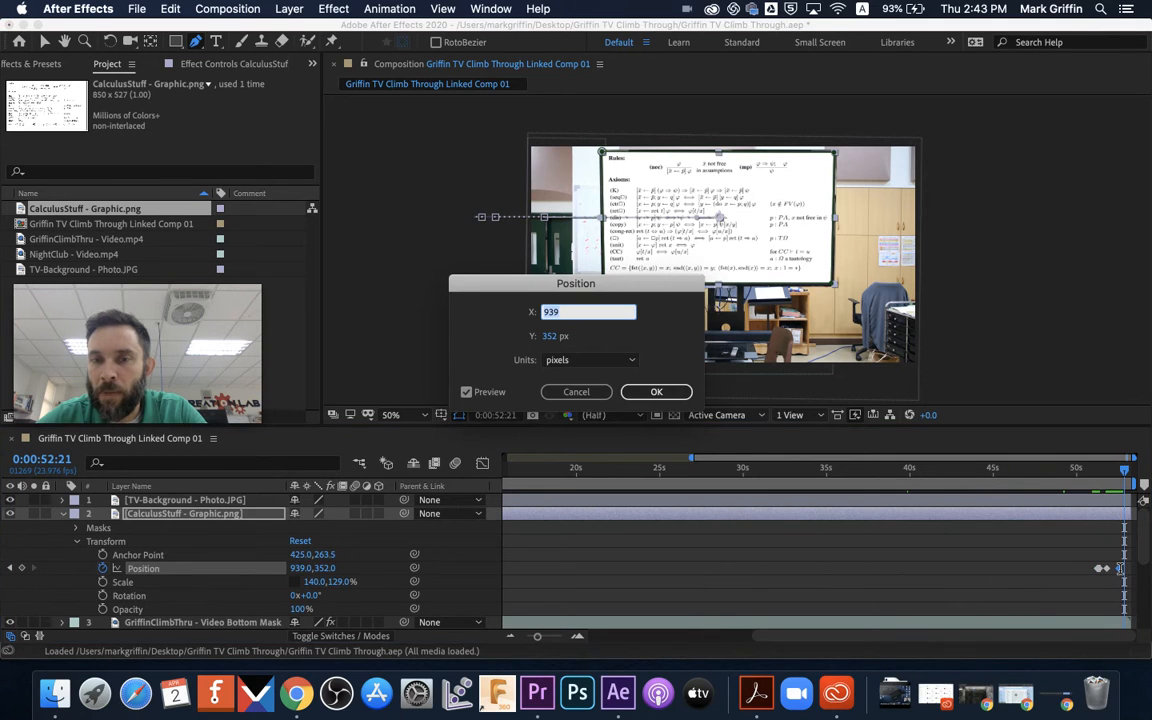
key("Return")
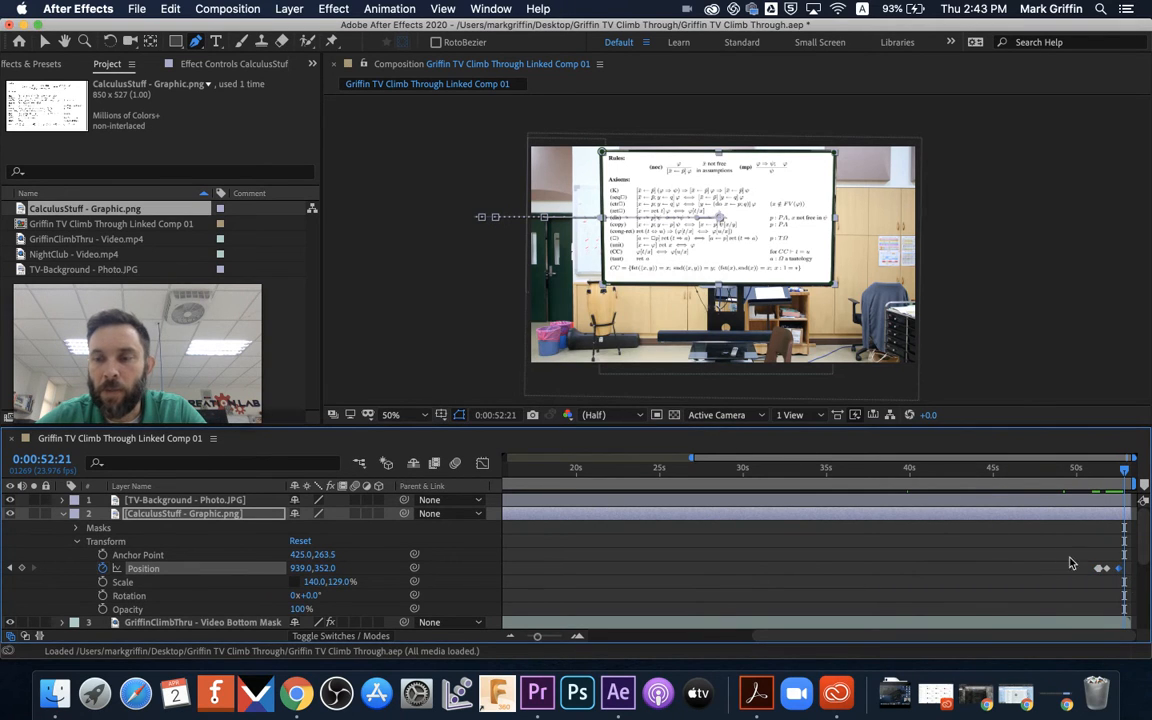
right_click(1120, 575)
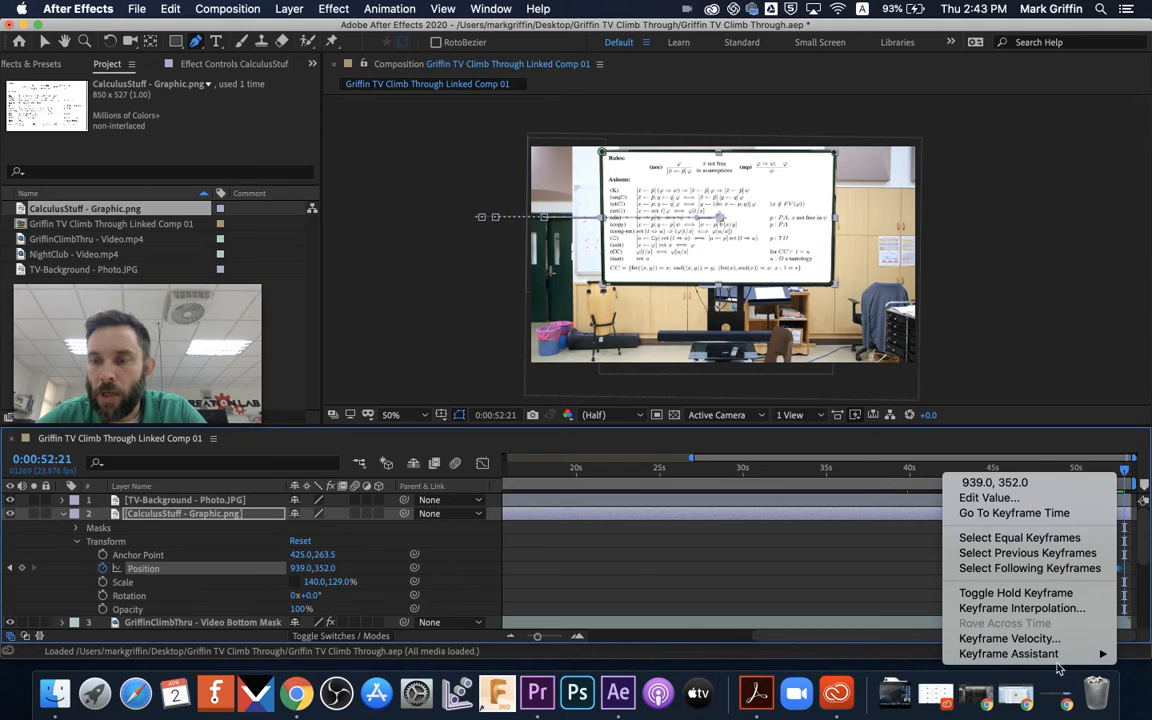
mouse_move(1052, 661)
left_click(772, 578)
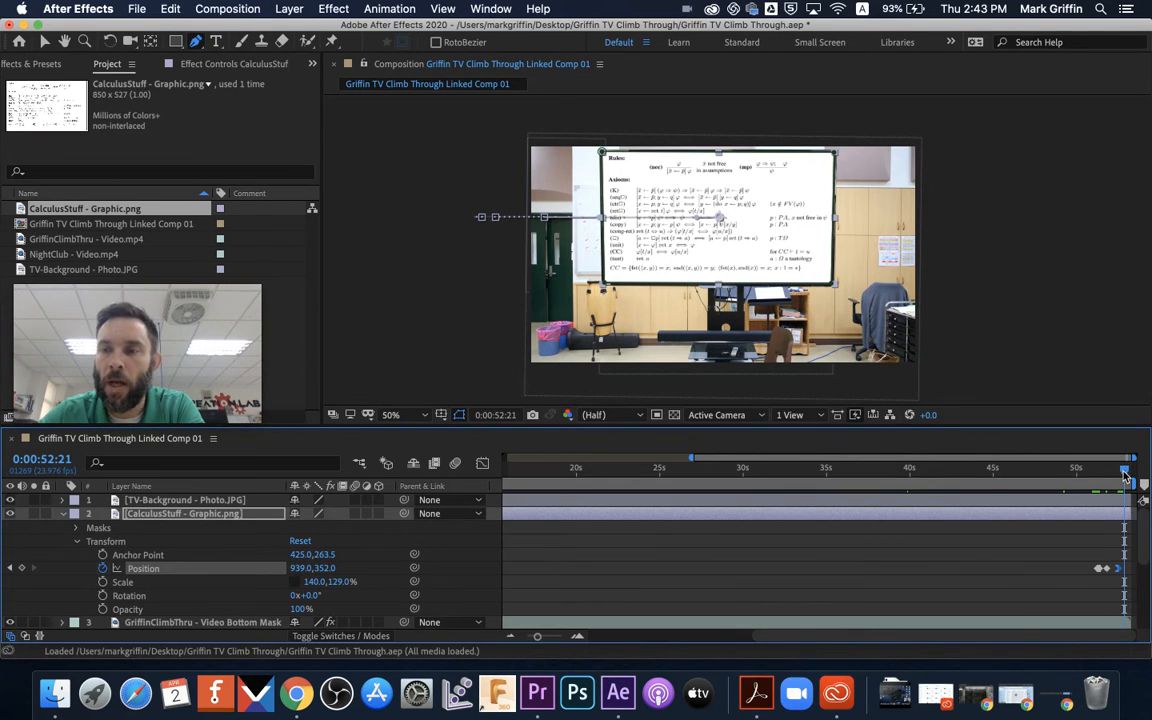
- Scrub back through the composition to 0:00:25:11 and save the project
left_click_drag(1118, 486, 1091, 484)
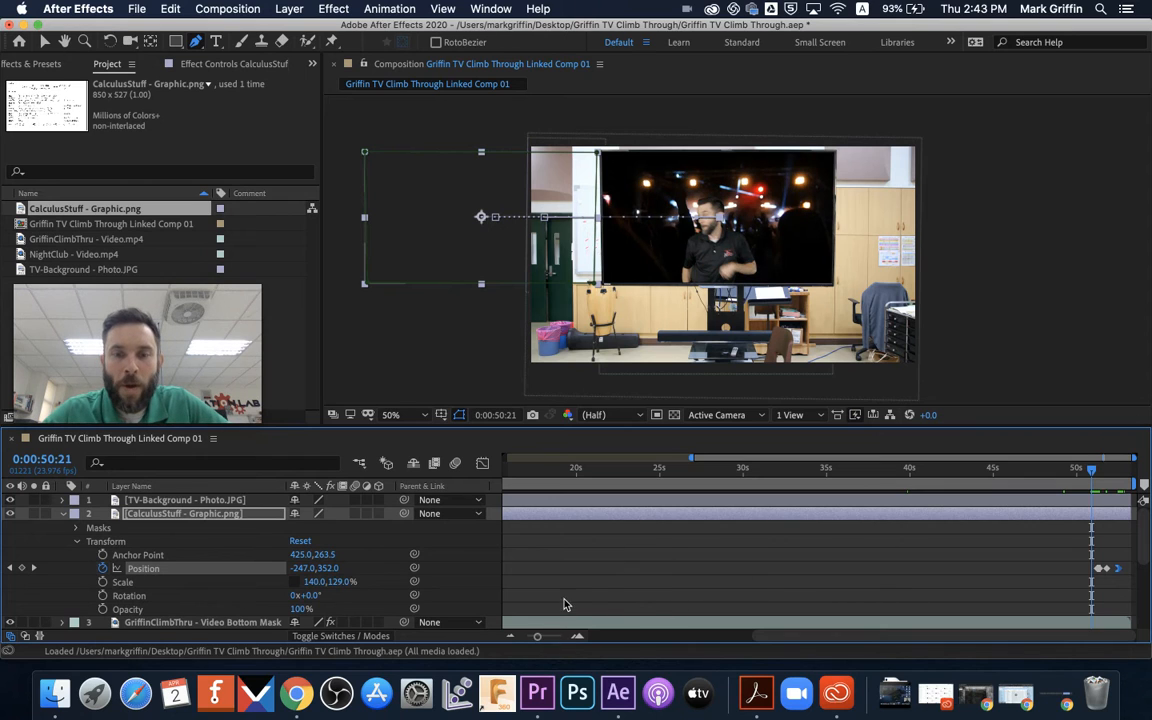
left_click_drag(540, 637, 531, 640)
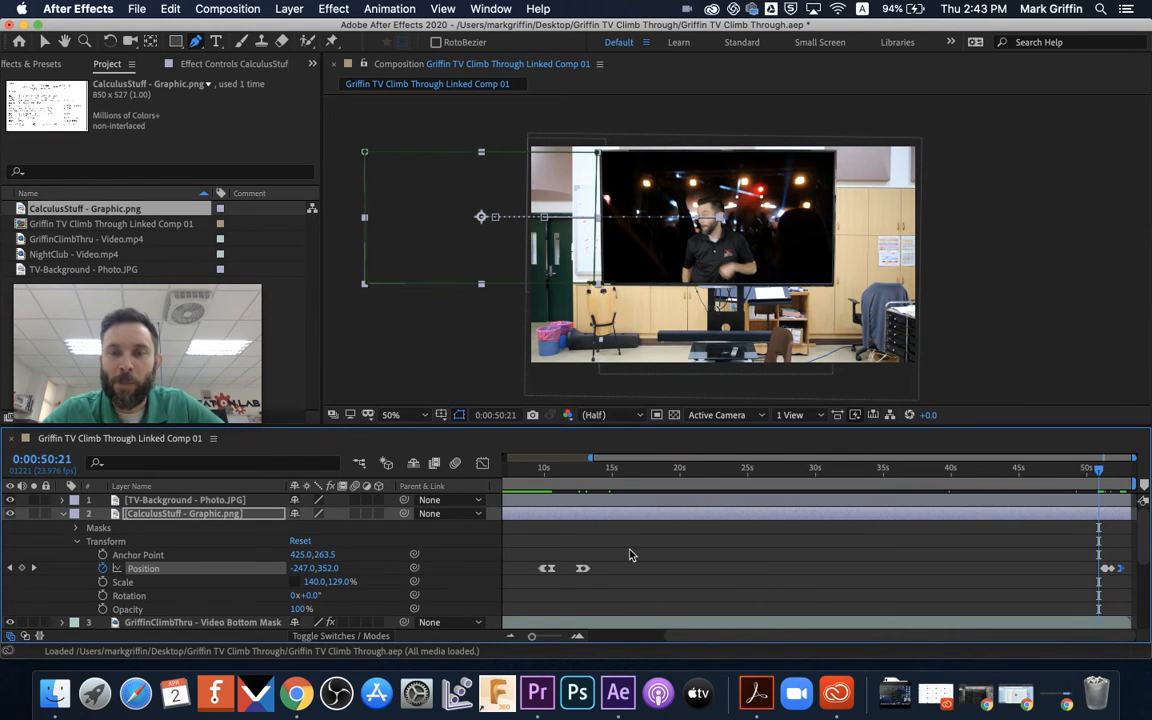
left_click_drag(727, 479, 753, 478)
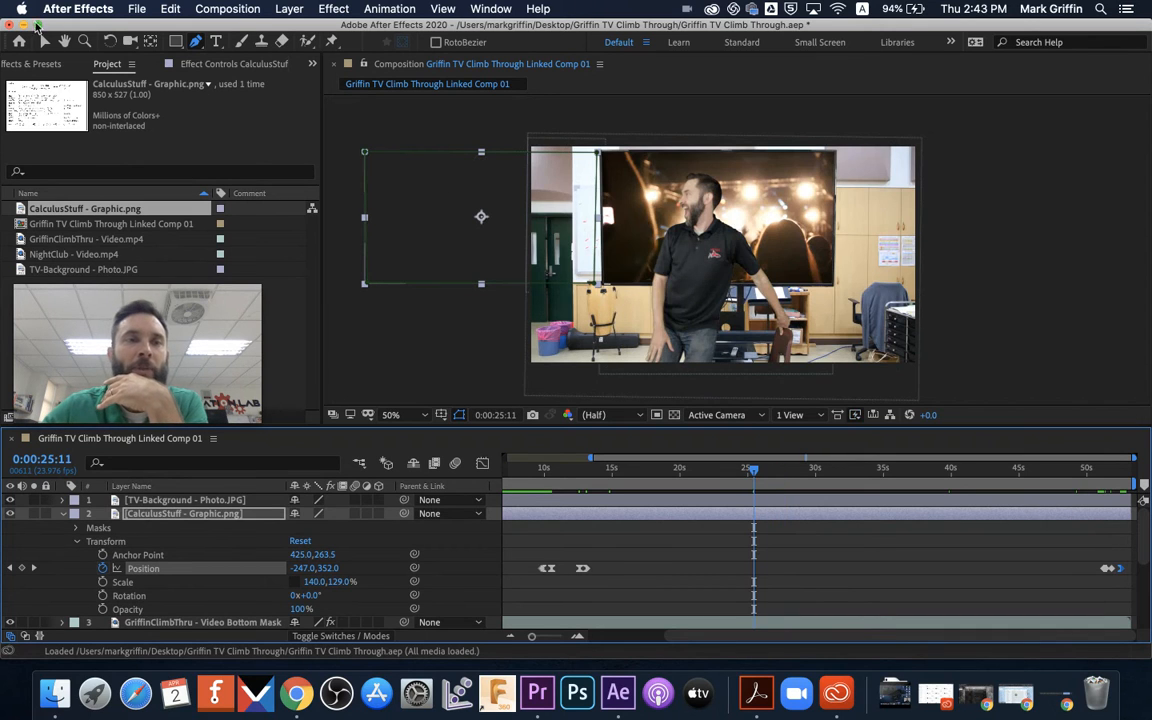
left_click(137, 8)
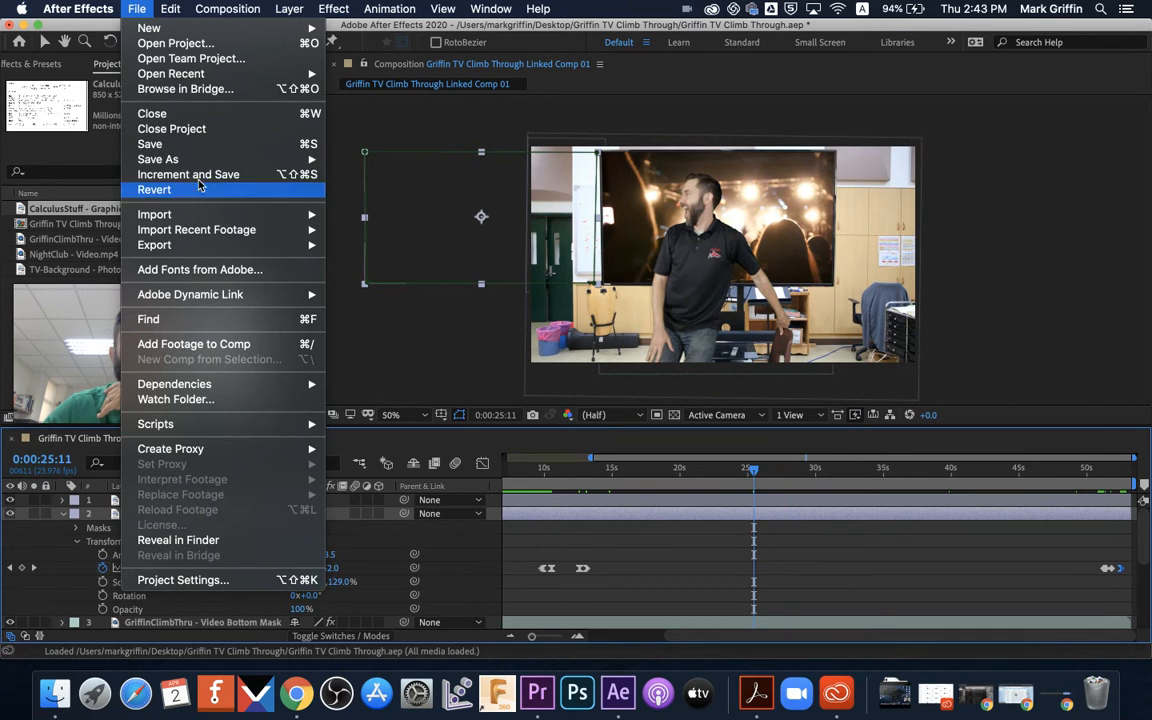
left_click(150, 144)
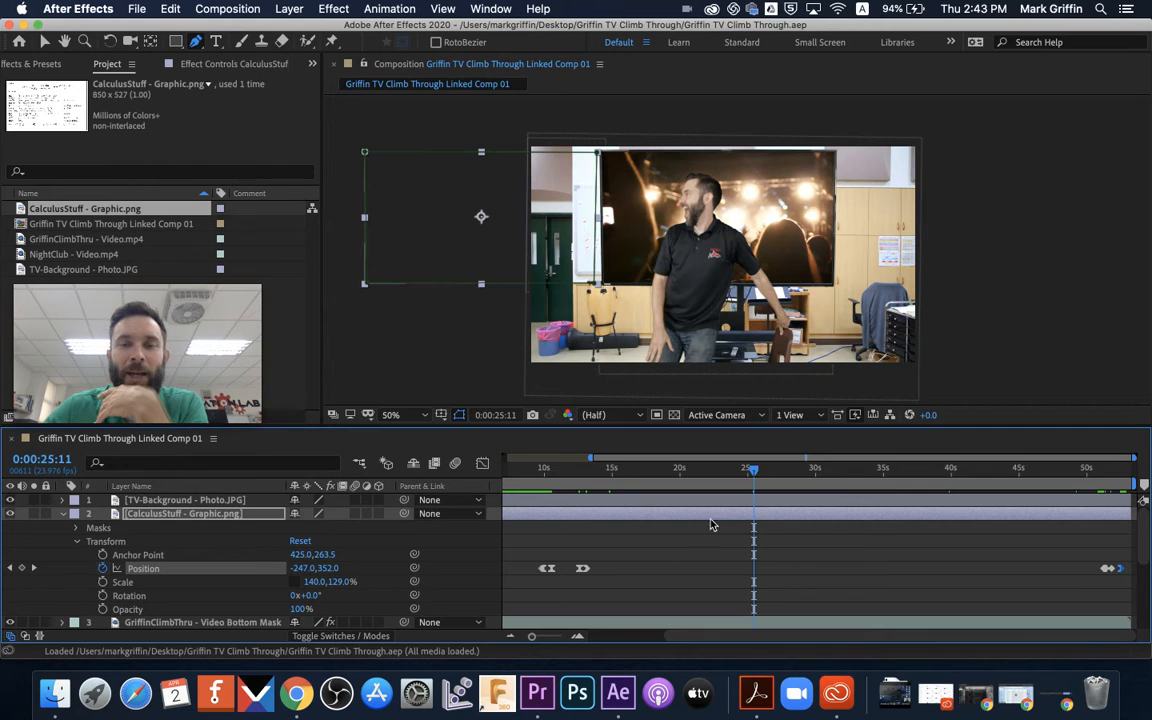
- Try sliding the CalculusStuff graphic to X 445 with a Position keyframe at 0:00:29:03, and undo it
left_click_drag(756, 474, 808, 487)
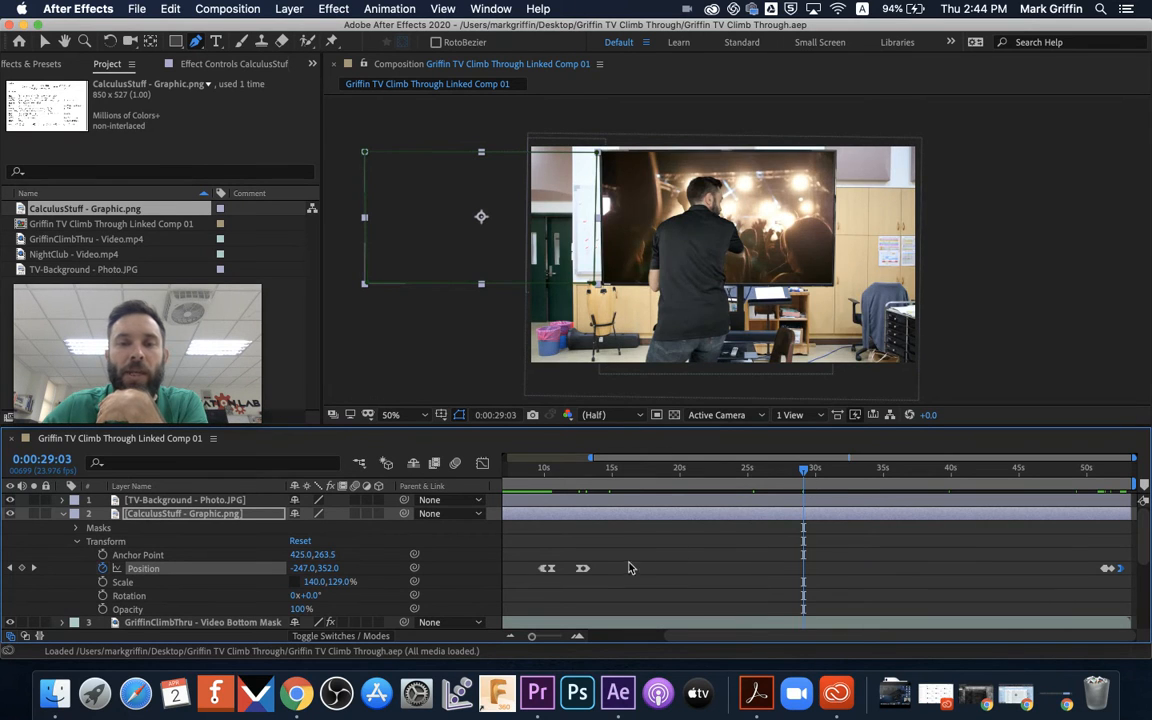
left_click(23, 568)
left_click_drag(302, 568, 855, 566)
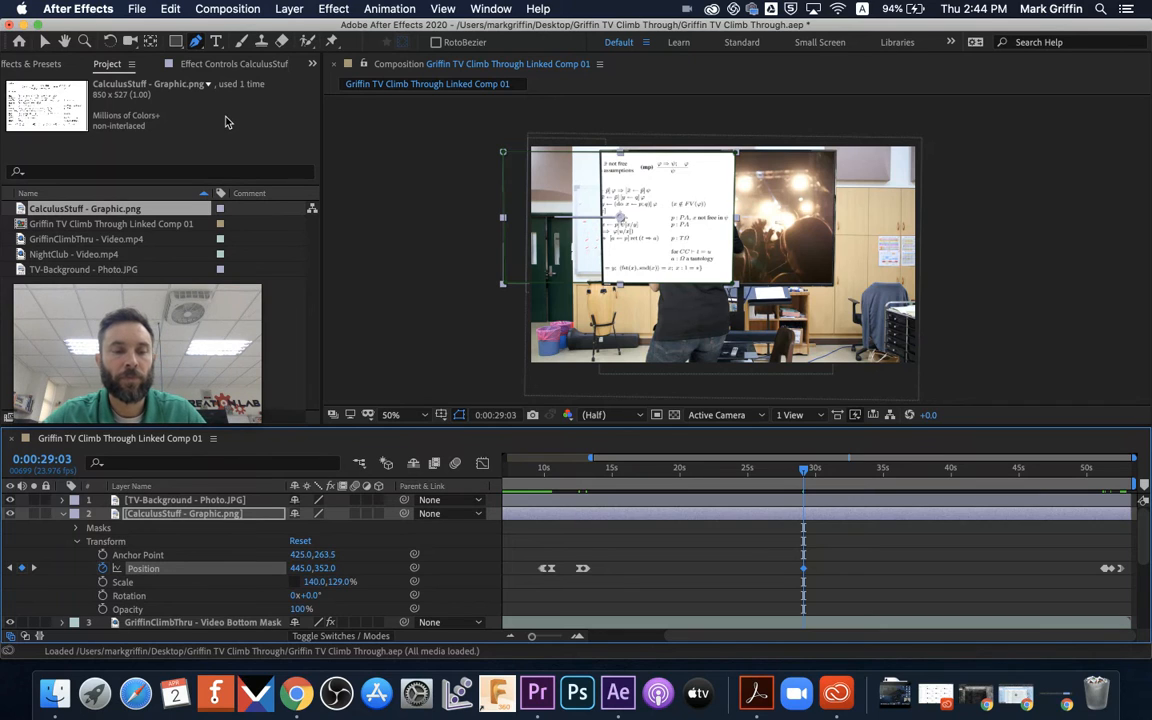
key("super+z")
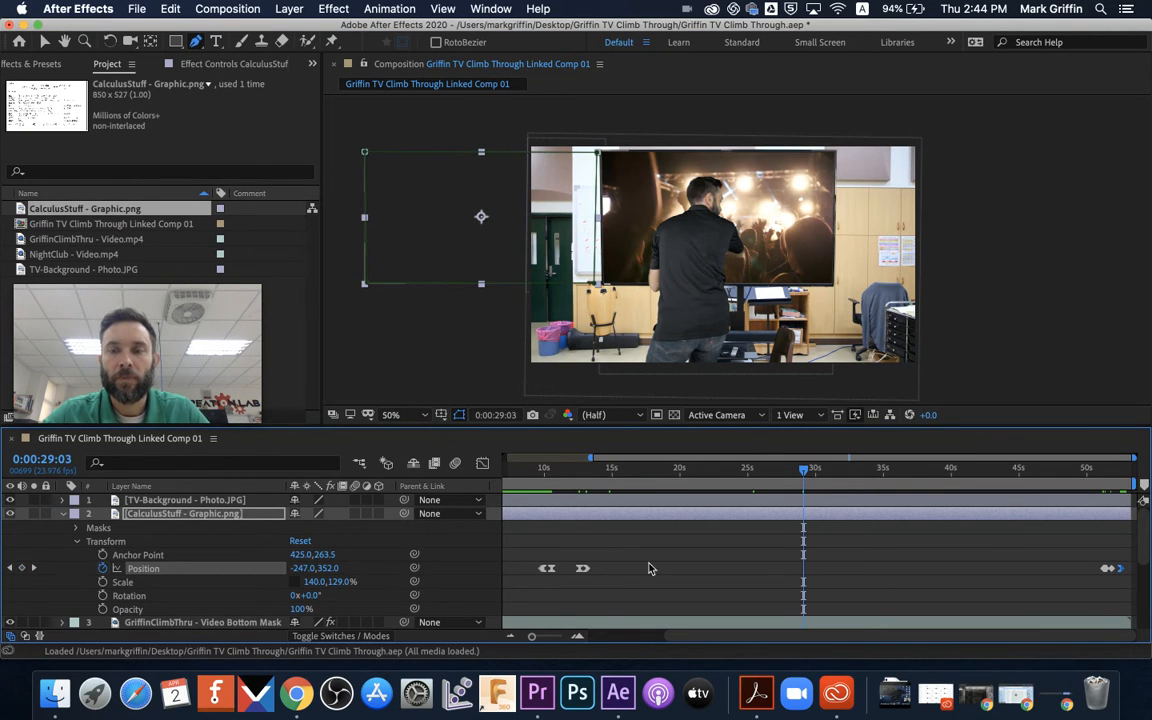
- Split the CalculusStuff layer at 0:00:14:14 and split its remaining part again at 0:00:50:11
left_click_drag(818, 471, 611, 489)
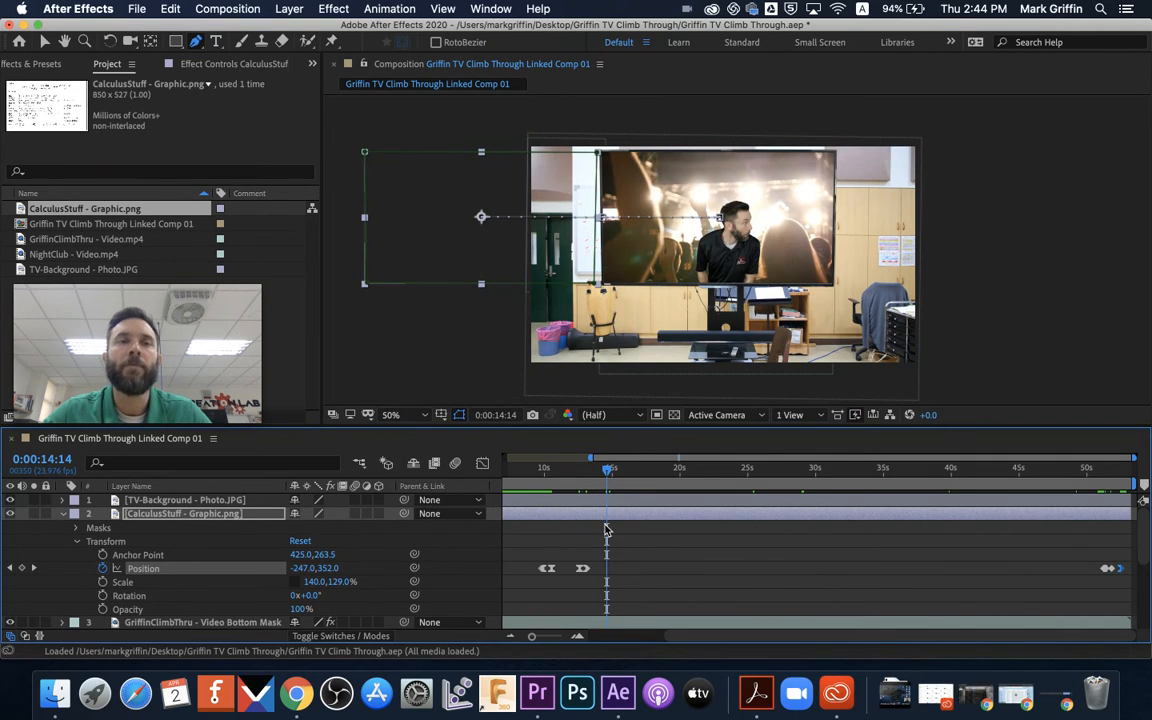
left_click(170, 8)
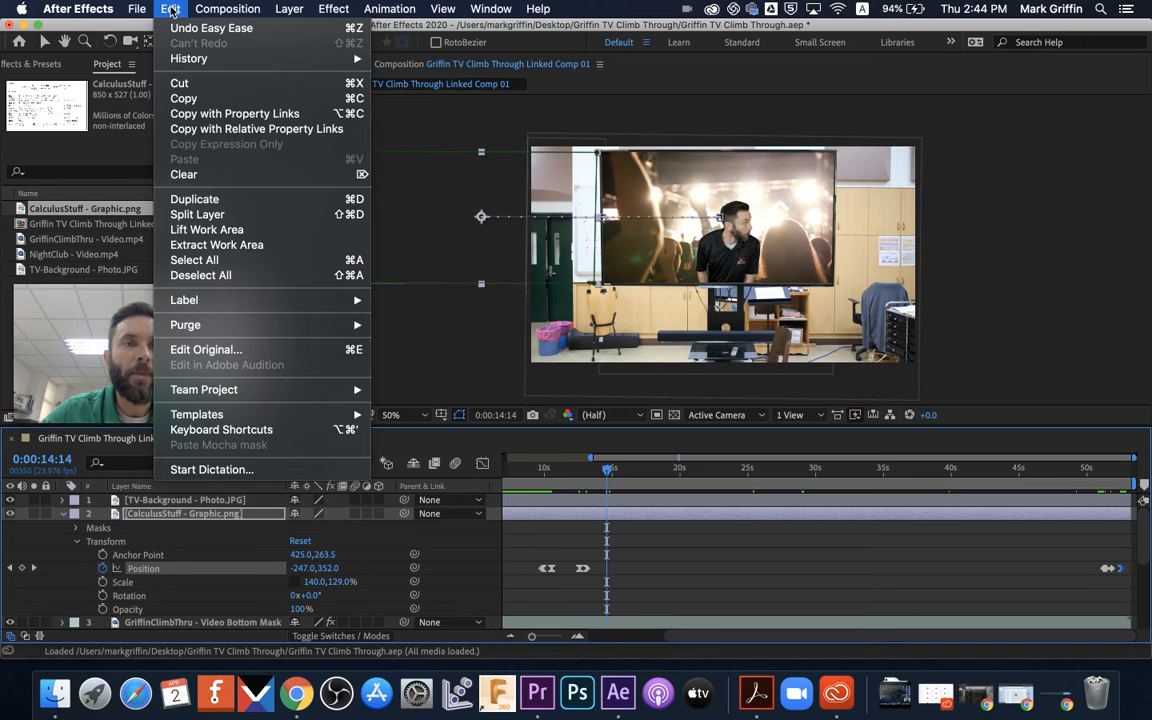
left_click(198, 214)
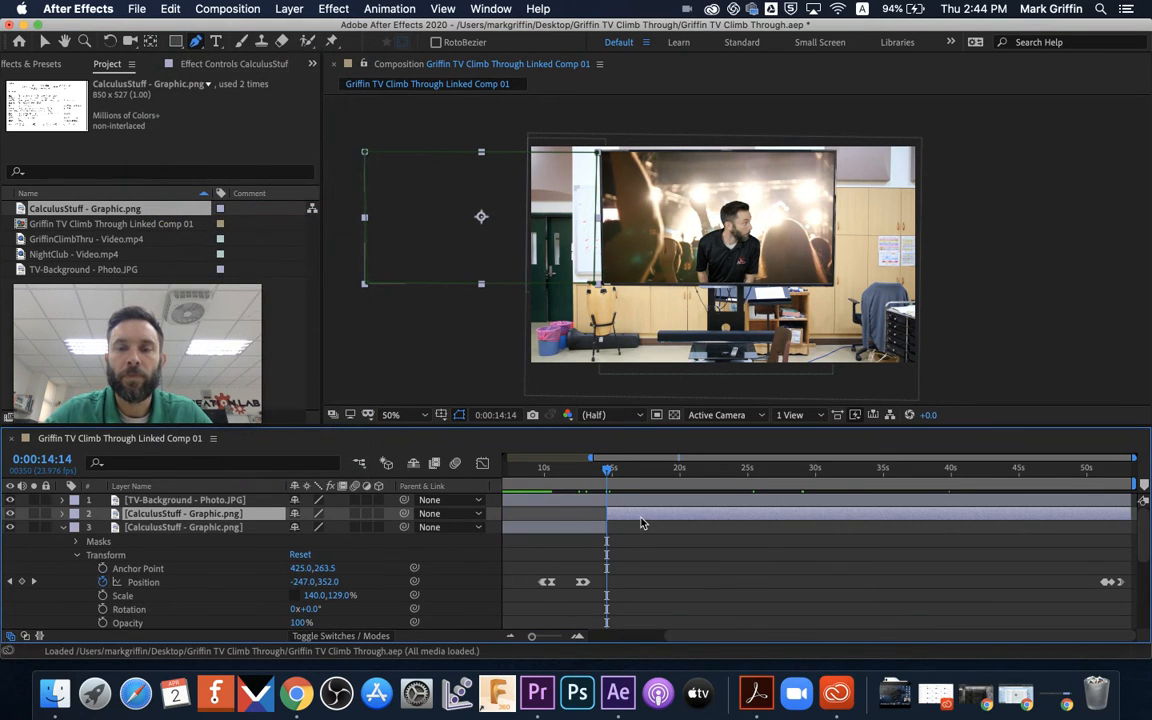
left_click_drag(608, 478, 1094, 490)
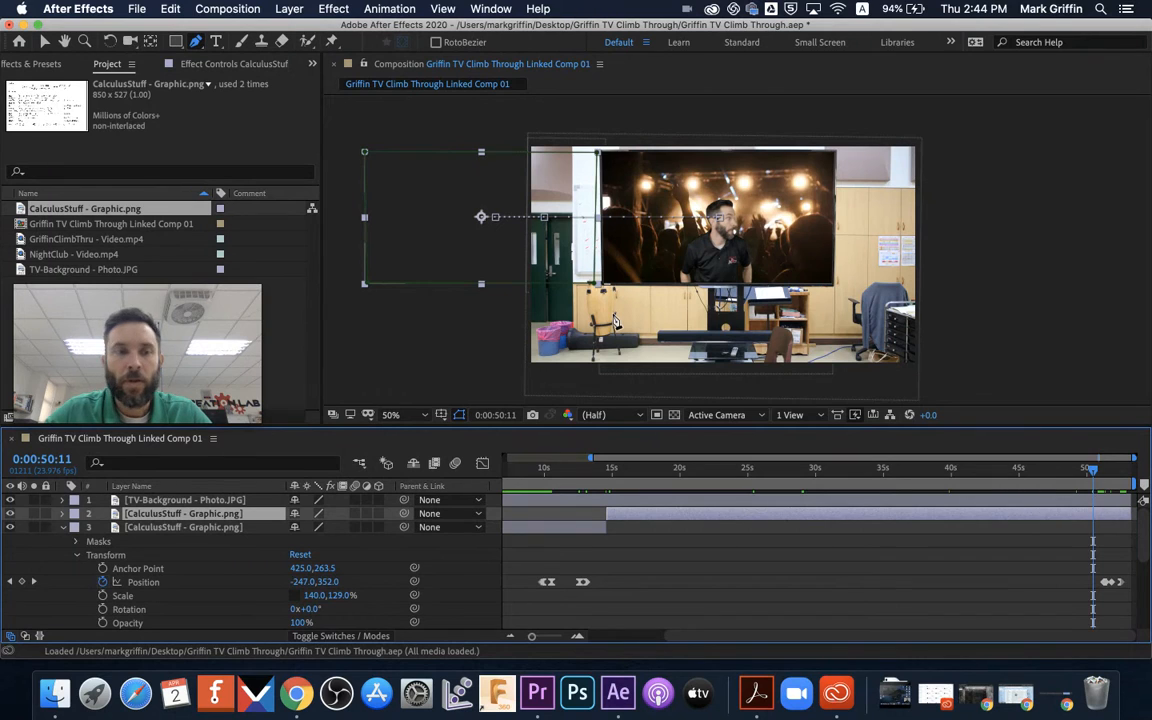
left_click(171, 10)
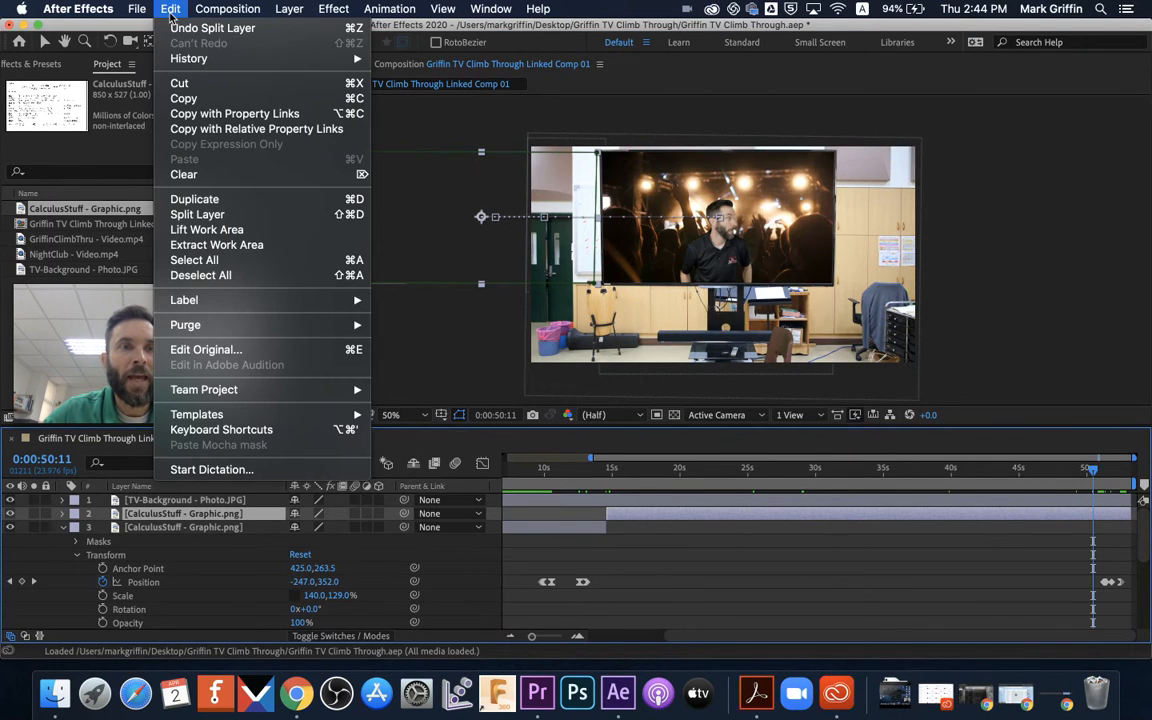
left_click(214, 215)
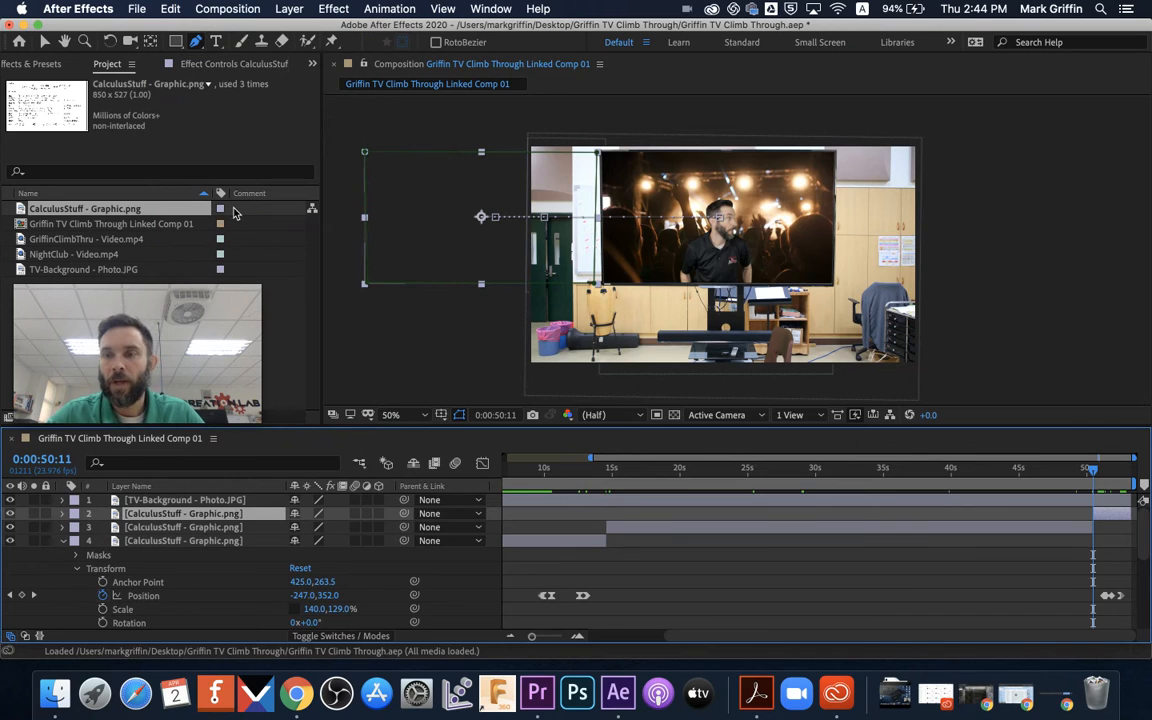
- Move the middle CalculusStuff segment below the GriffinClimbThru TV Mask layer so it sits behind the performer
left_click_drag(828, 468, 767, 468)
left_click(782, 533)
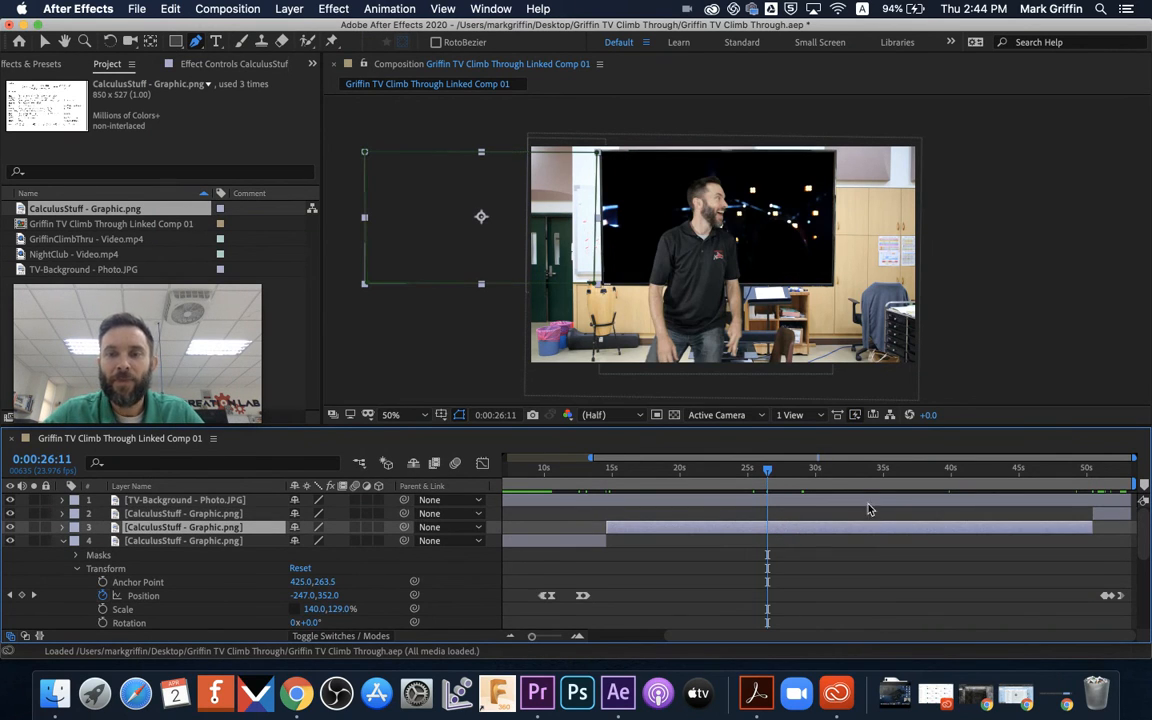
left_click(62, 541)
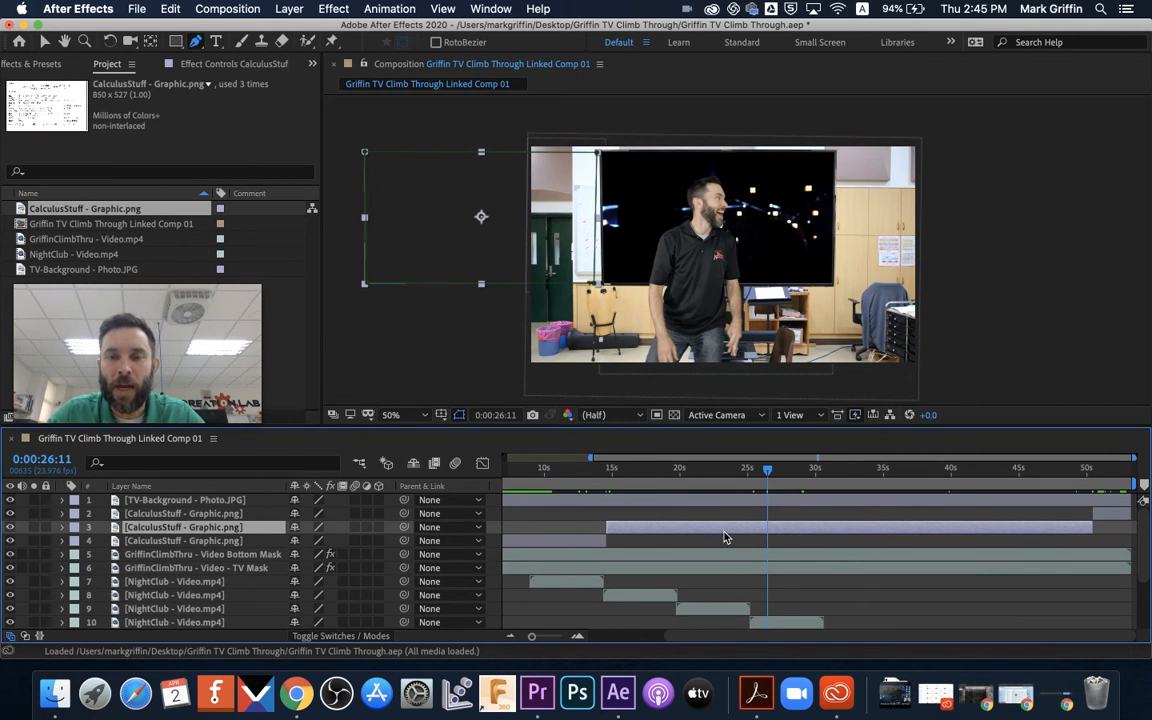
left_click_drag(725, 534, 729, 534)
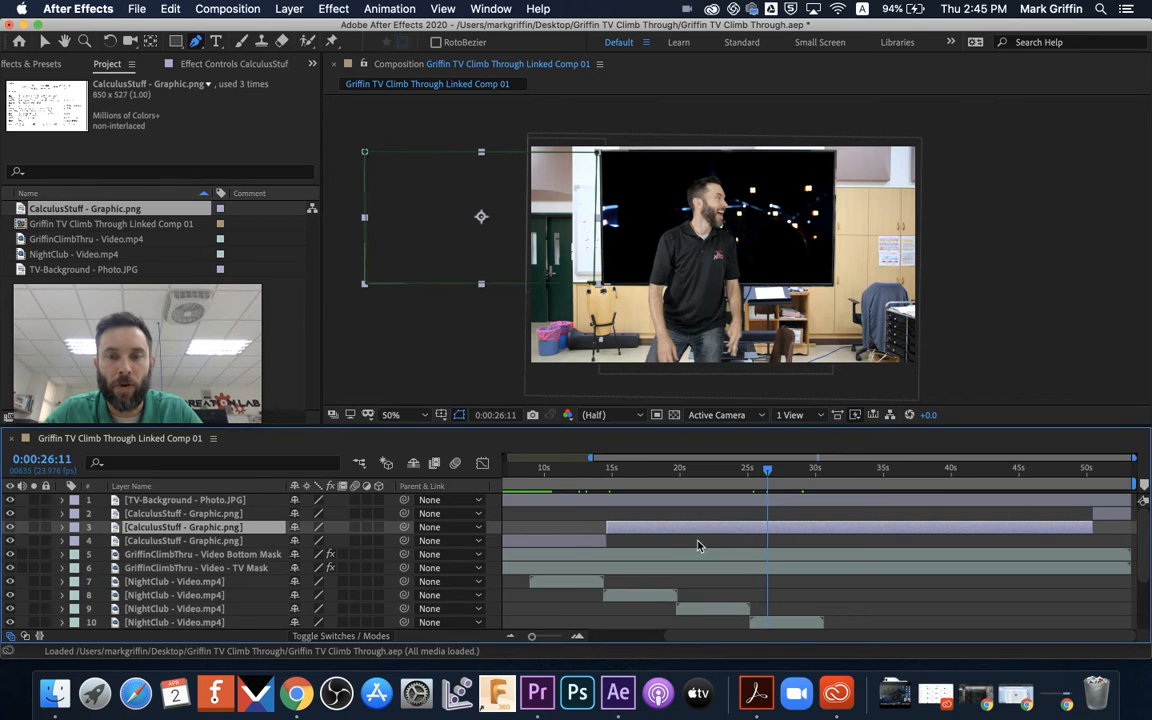
left_click_drag(168, 533, 166, 577)
- Go to 0:00:28:07 and delete all the inherited Position keyframes from the middle CalculusStuff segment
left_click_drag(769, 475, 796, 485)
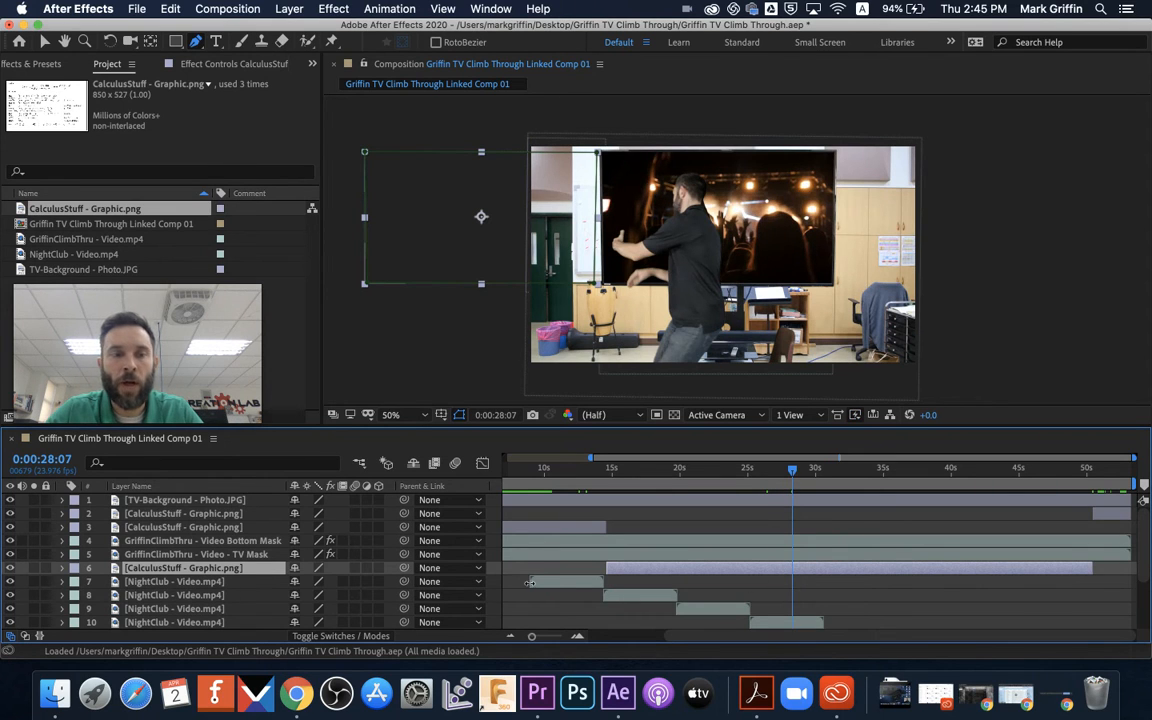
left_click(62, 568)
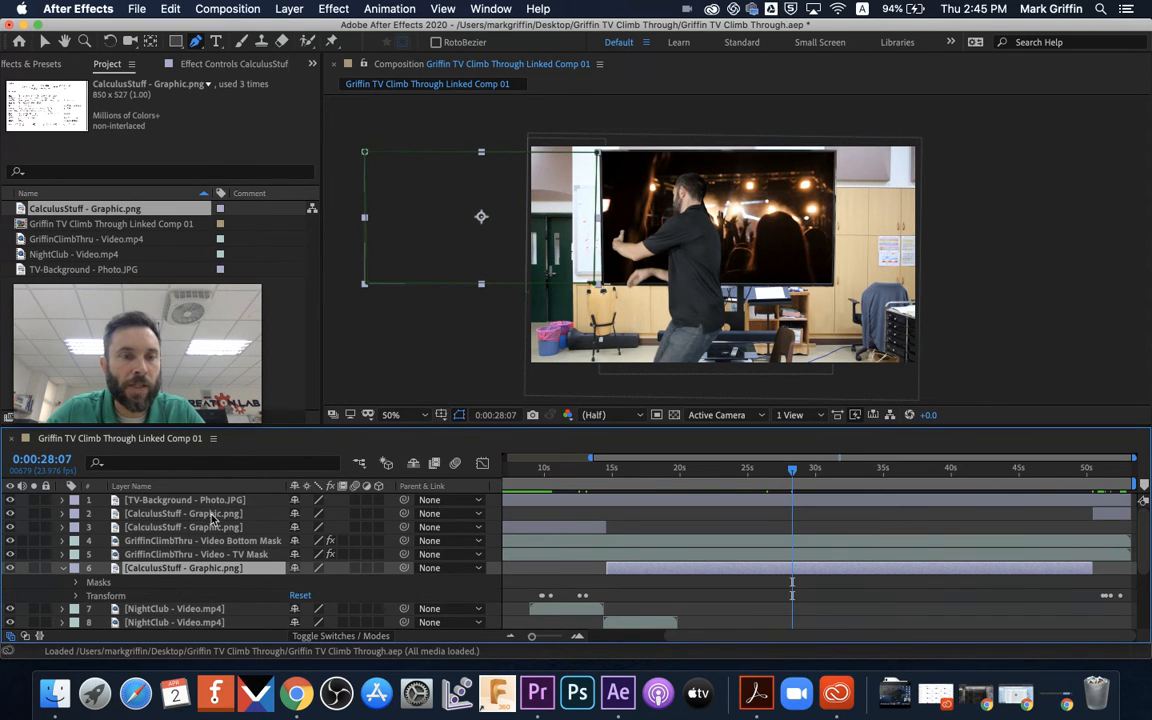
scroll(176, 480, "down", 2)
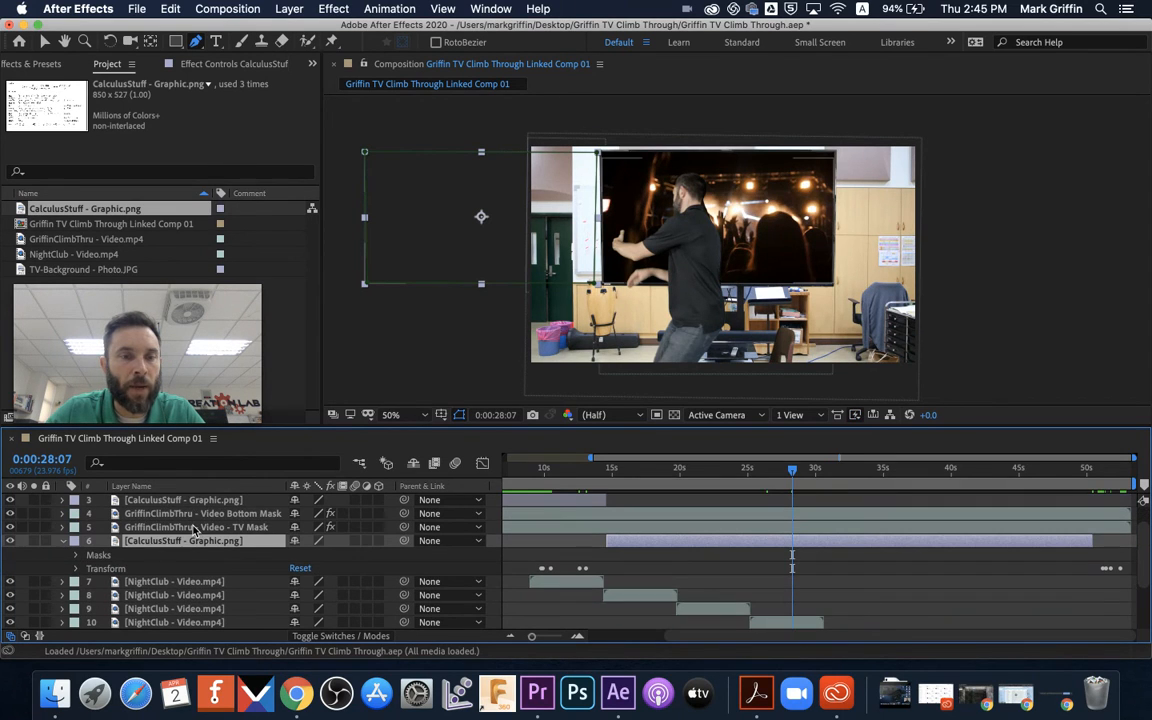
left_click(76, 568)
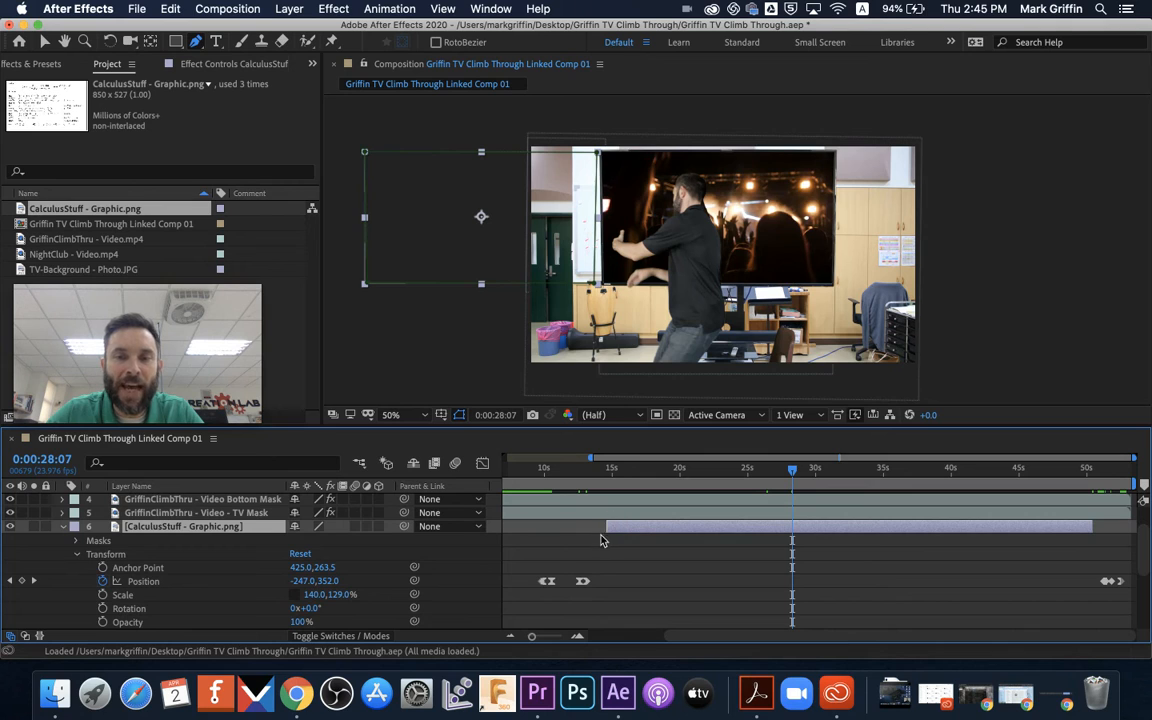
left_click_drag(528, 569, 600, 594)
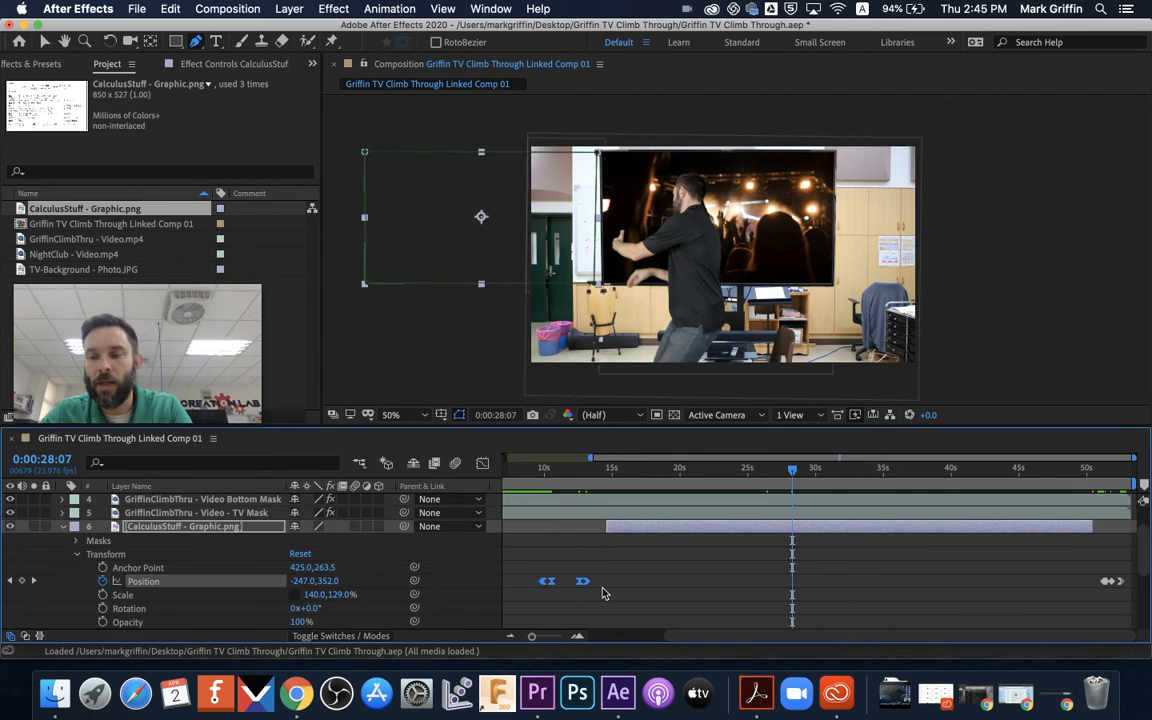
key("Delete")
left_click_drag(1082, 561, 1144, 604)
key("Delete")
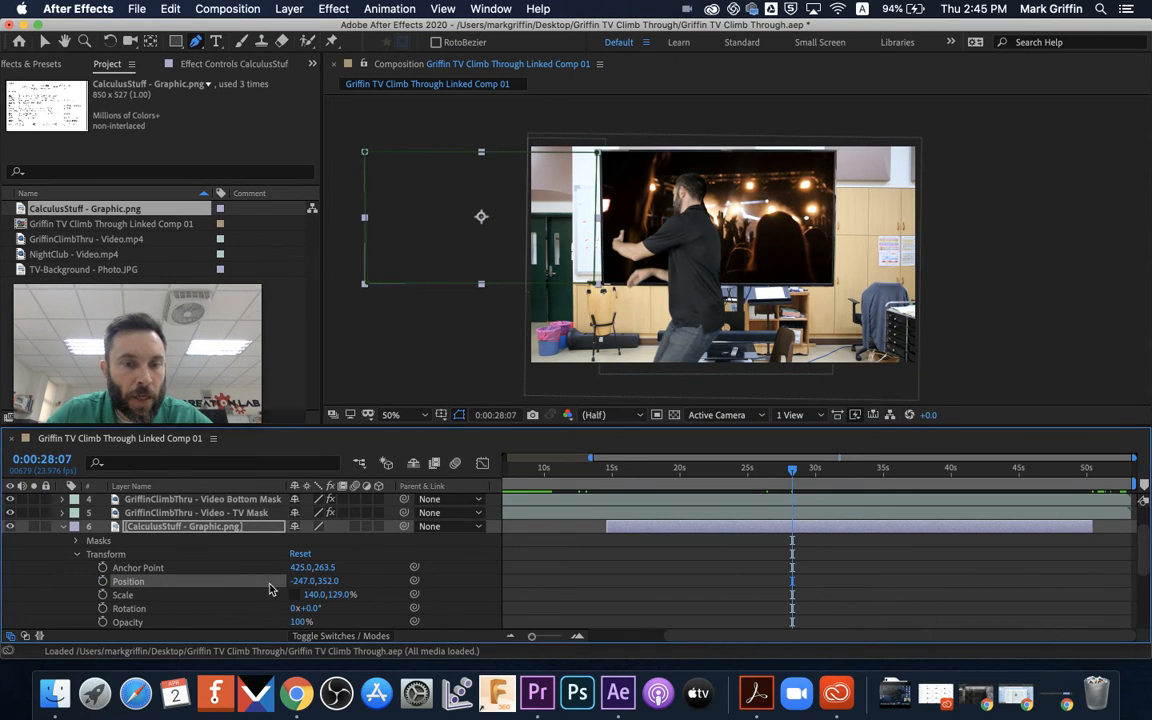
- Start Position keyframing on the middle CalculusStuff segment at 0:00:28:07 and keyframe X up to -165 over the following frames, matching the performer's hands
left_click(102, 581)
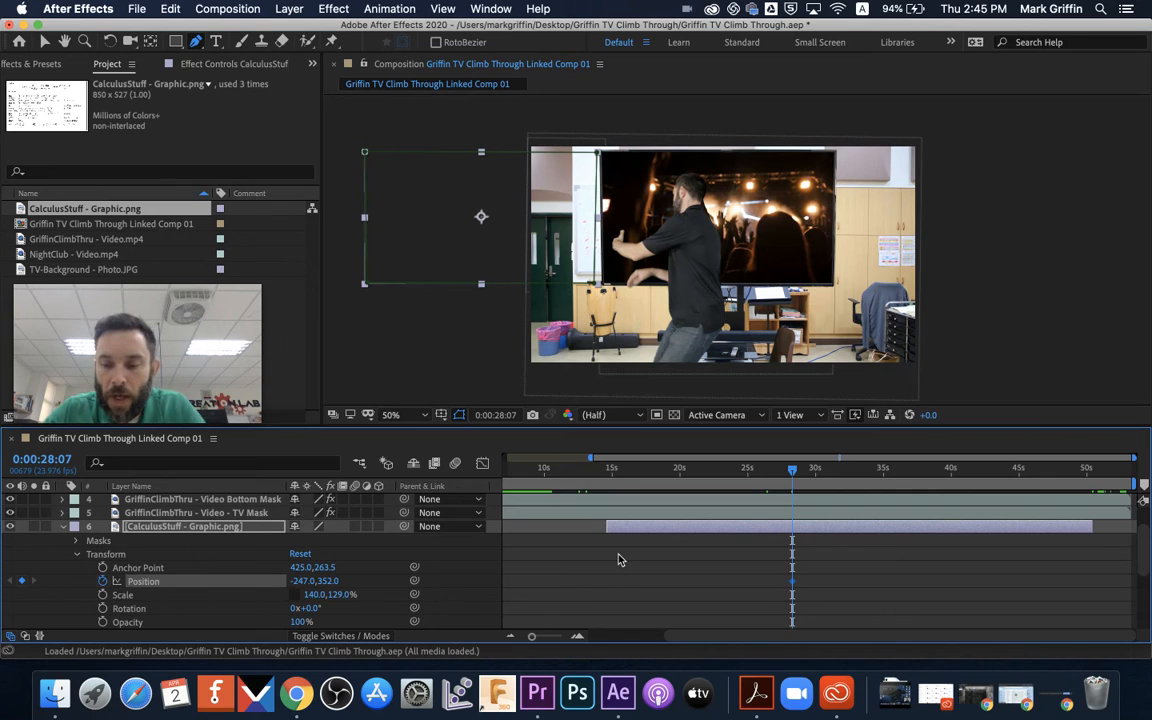
key("super+Right")
key("super+Right")
key("super+Right")
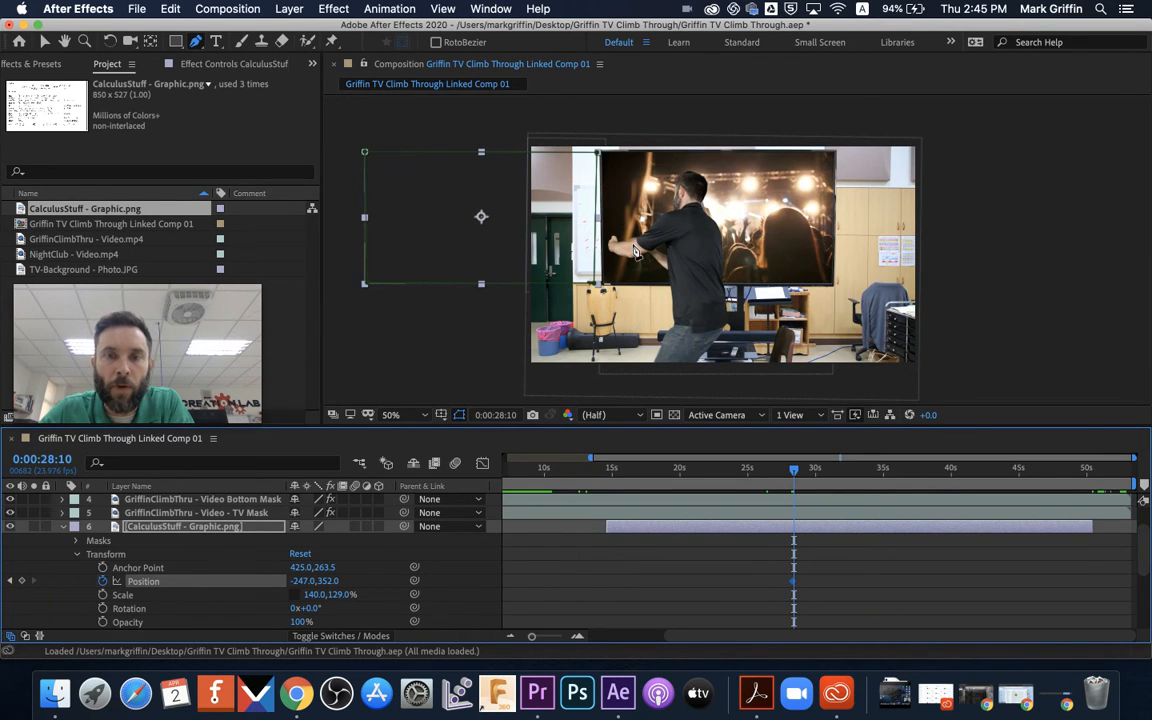
key("super+Right")
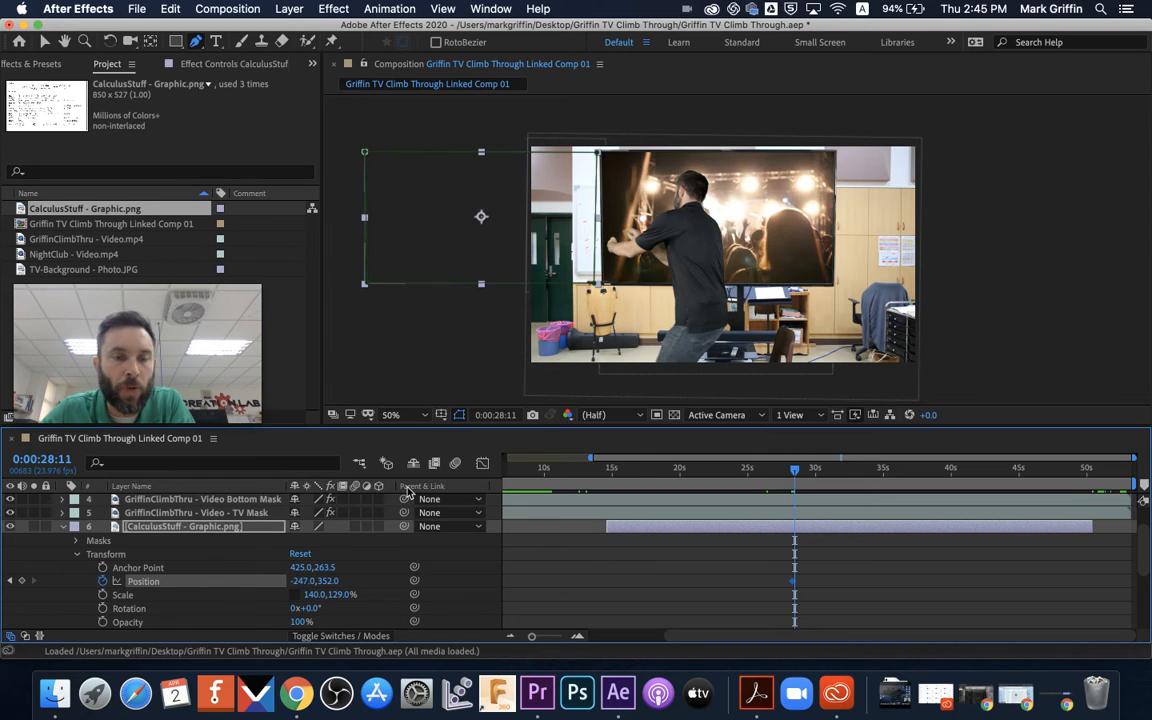
left_click_drag(298, 580, 362, 590)
key("space")
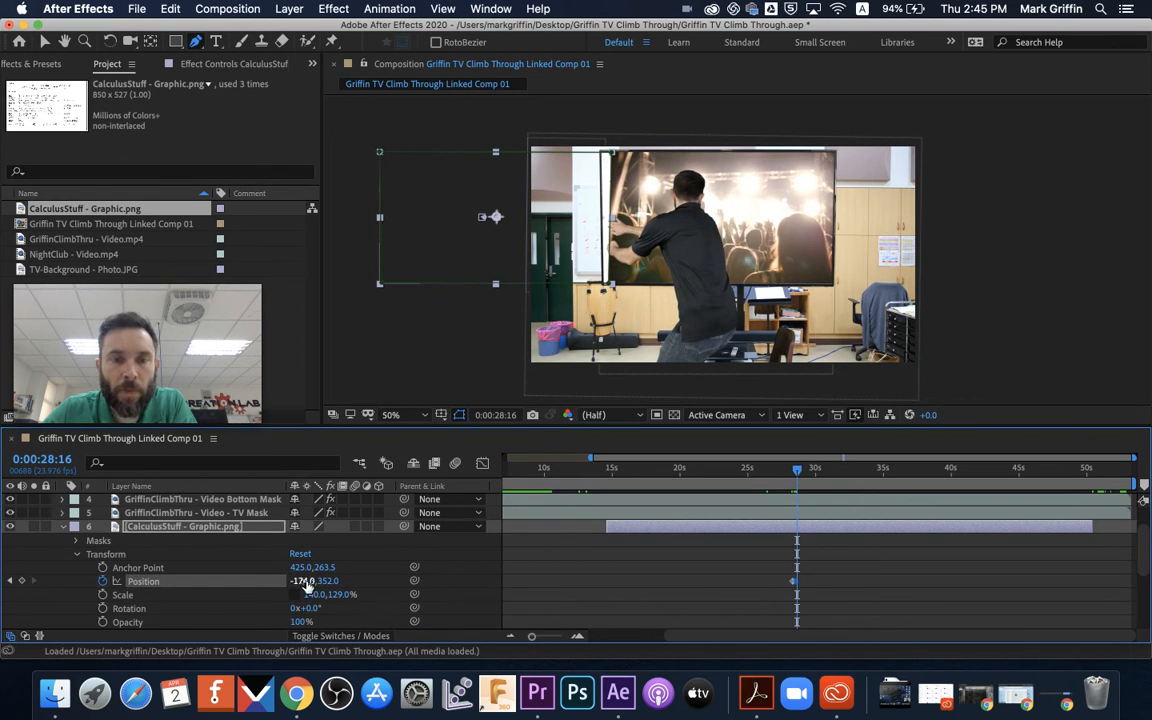
left_click_drag(307, 580, 313, 585)
- At 0:00:29:15, keyframe the middle CalculusStuff segment's X position at 939 so the graphic covers the TV
key("super+Right")
key("super+Right")
key("super+Right")
key("super+Right")
key("super+Right")
key("super+Right")
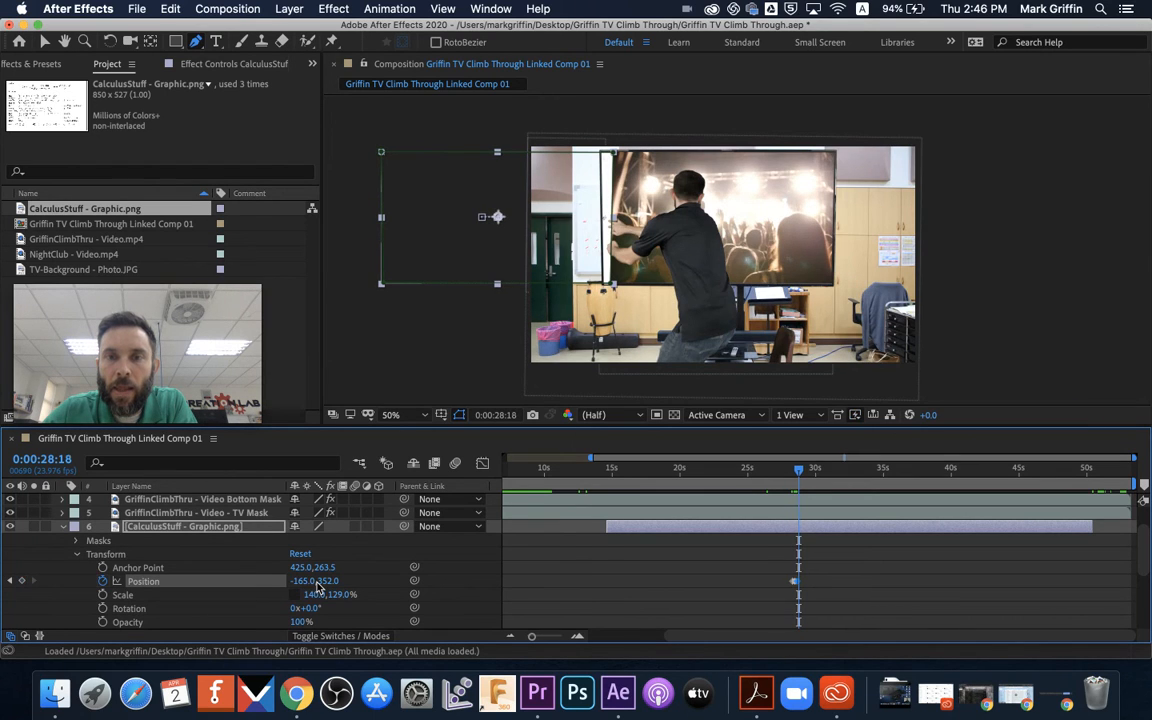
mouse_move(800, 482)
left_mouse_down()
mouse_move(852, 480)
mouse_move(813, 488)
left_mouse_up()
left_click(813, 488)
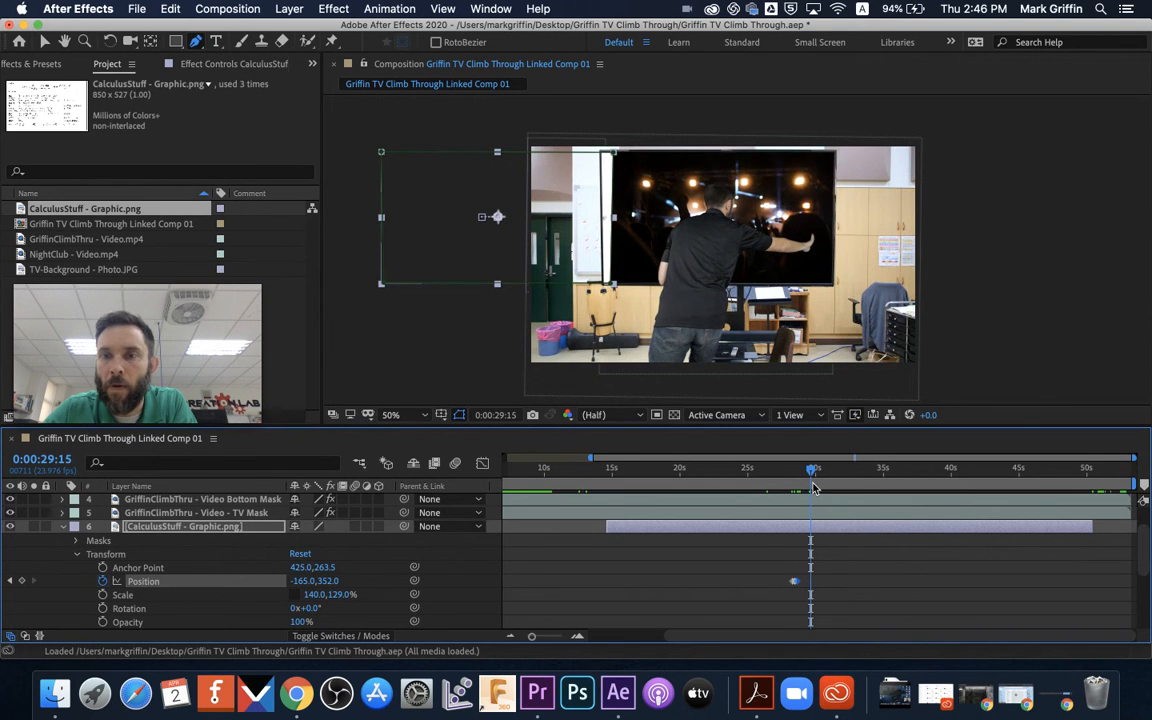
key("Page_Up")
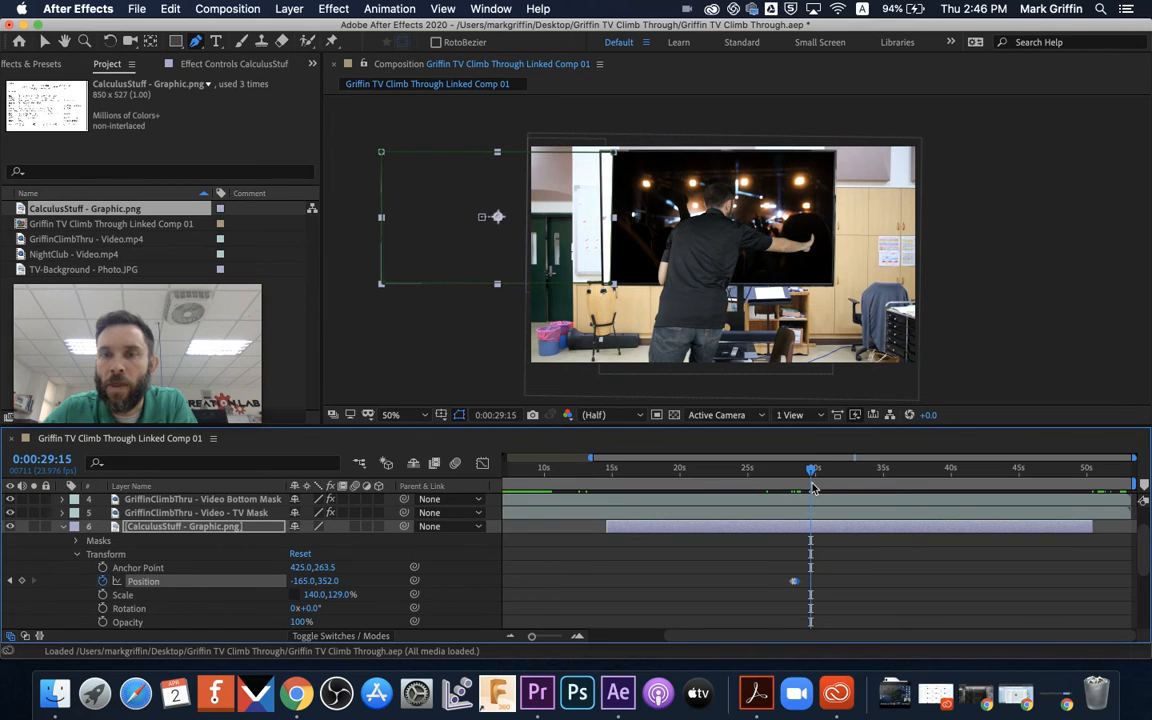
left_click_drag(297, 583, 845, 581)
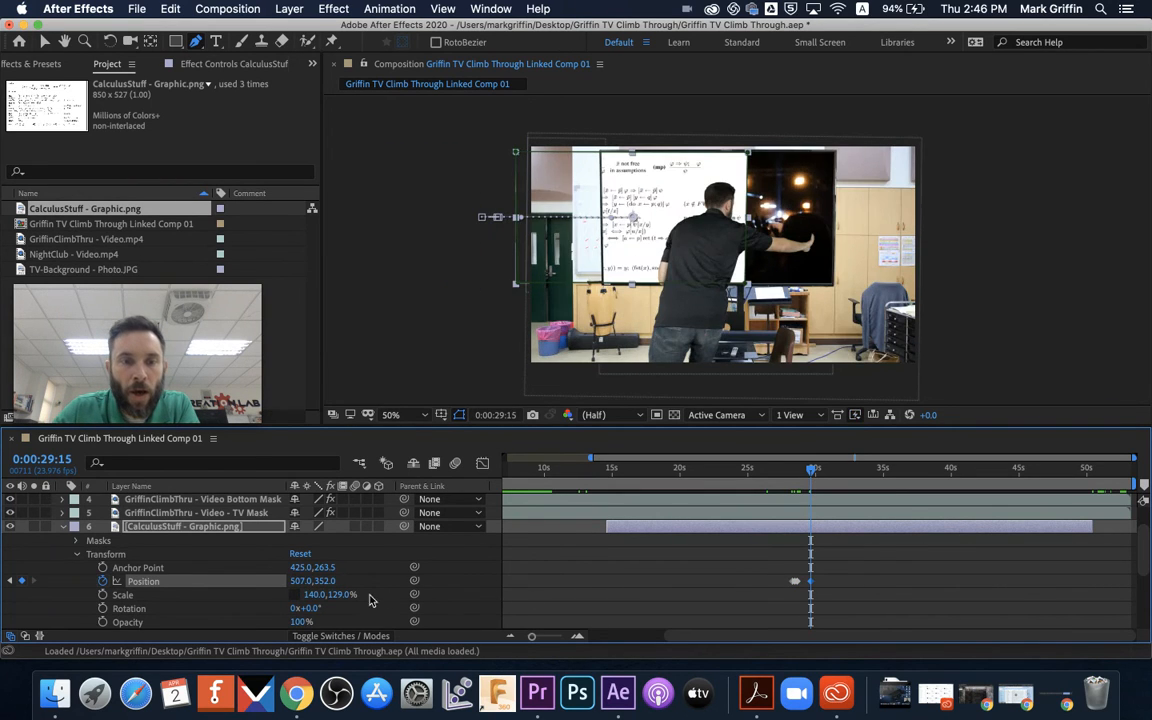
left_click(302, 581)
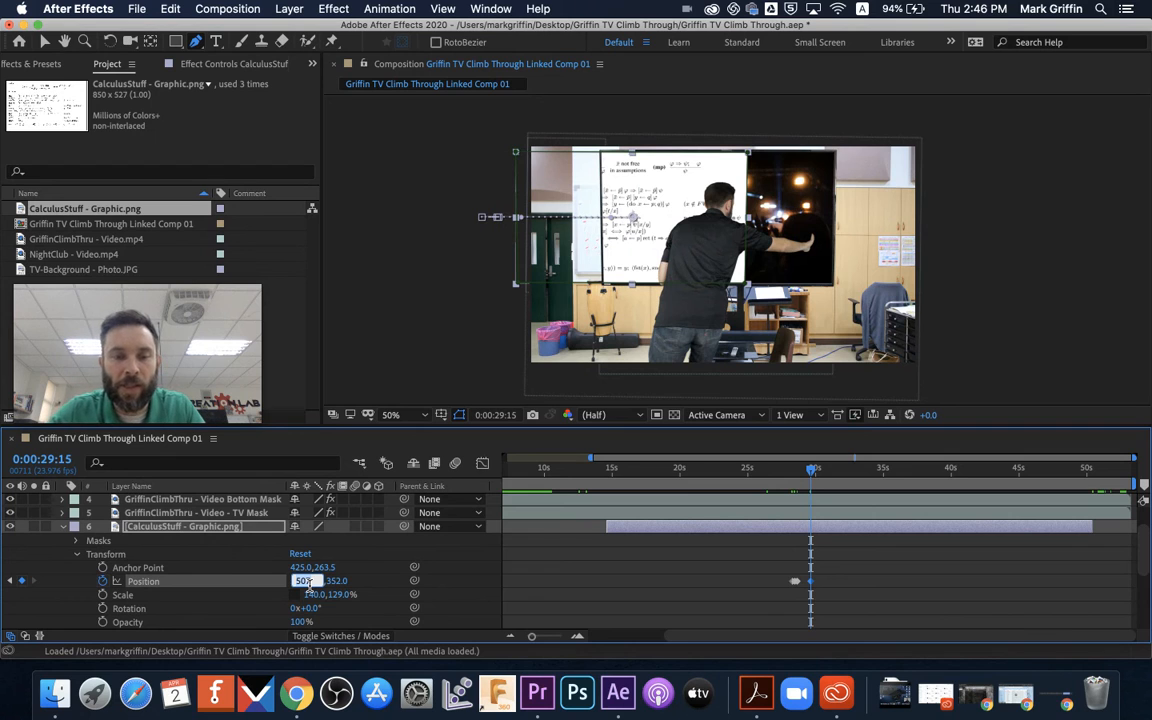
type("939")
key("Return")
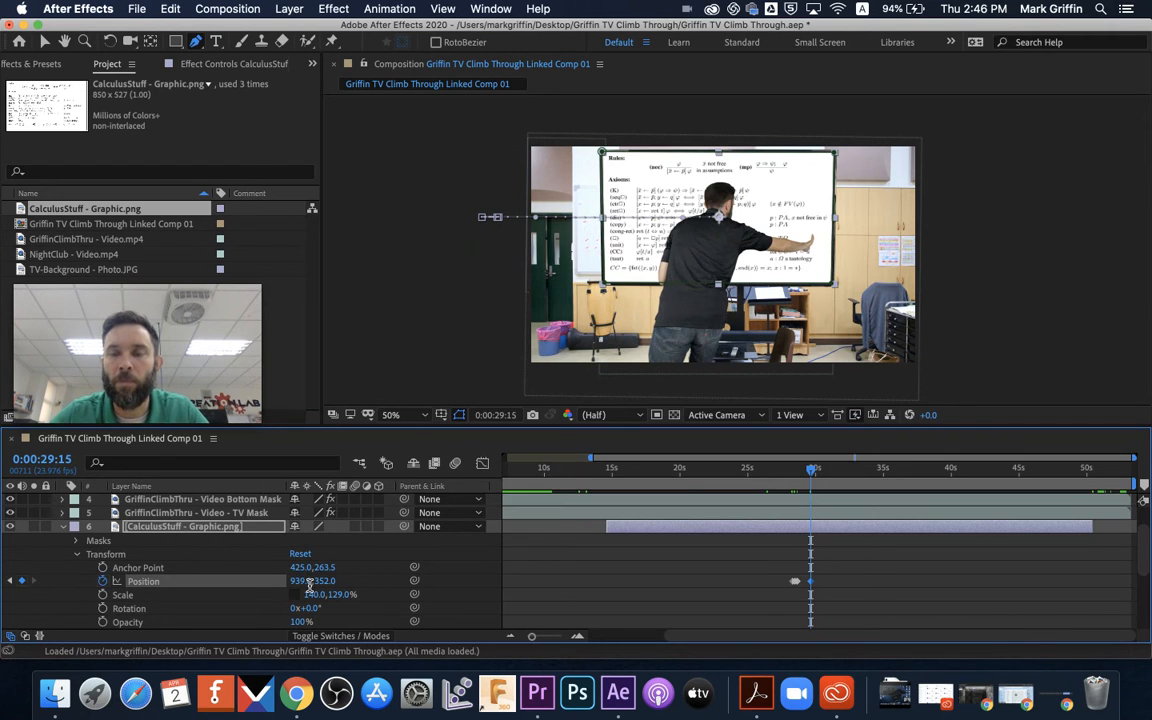
- Add Position keyframes at 0:00:42:01 and 0:00:42:09 that hold the middle CalculusStuff segment at X 939
left_click_drag(814, 472, 980, 488)
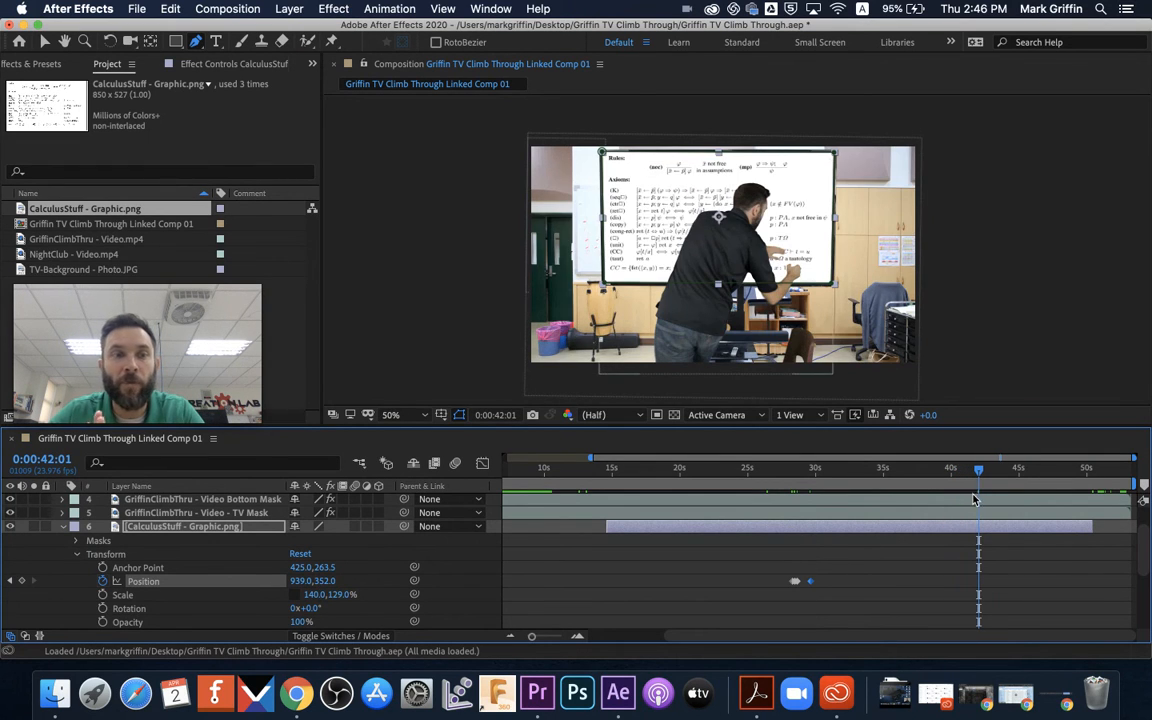
left_click(22, 581)
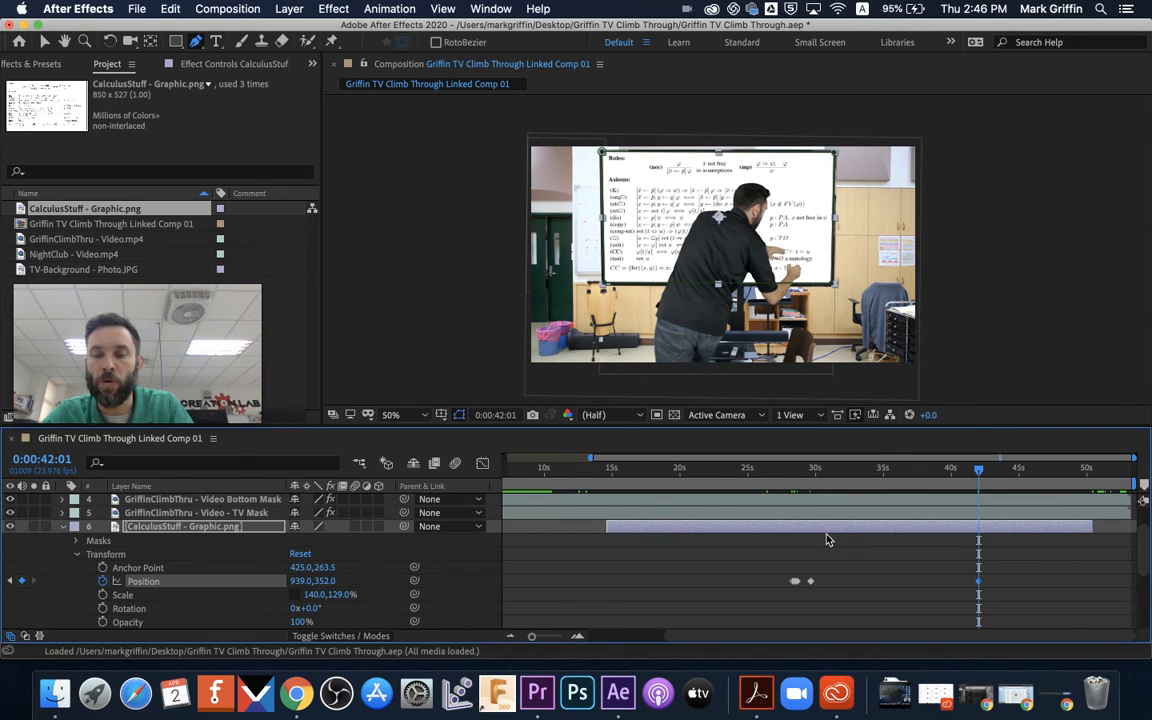
key("super+Right")
key("super+Right")
key("super+Right")
key("super+Right")
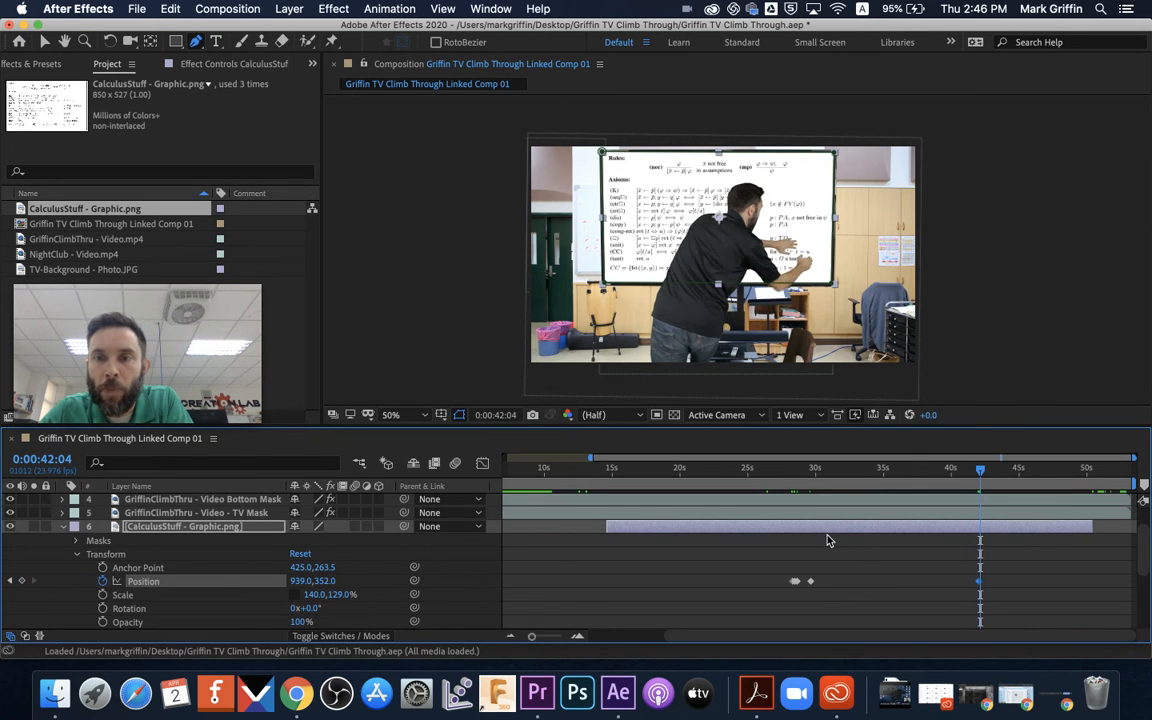
key("super+Right")
key("super+Right")
key("super+Right")
key("super+Right")
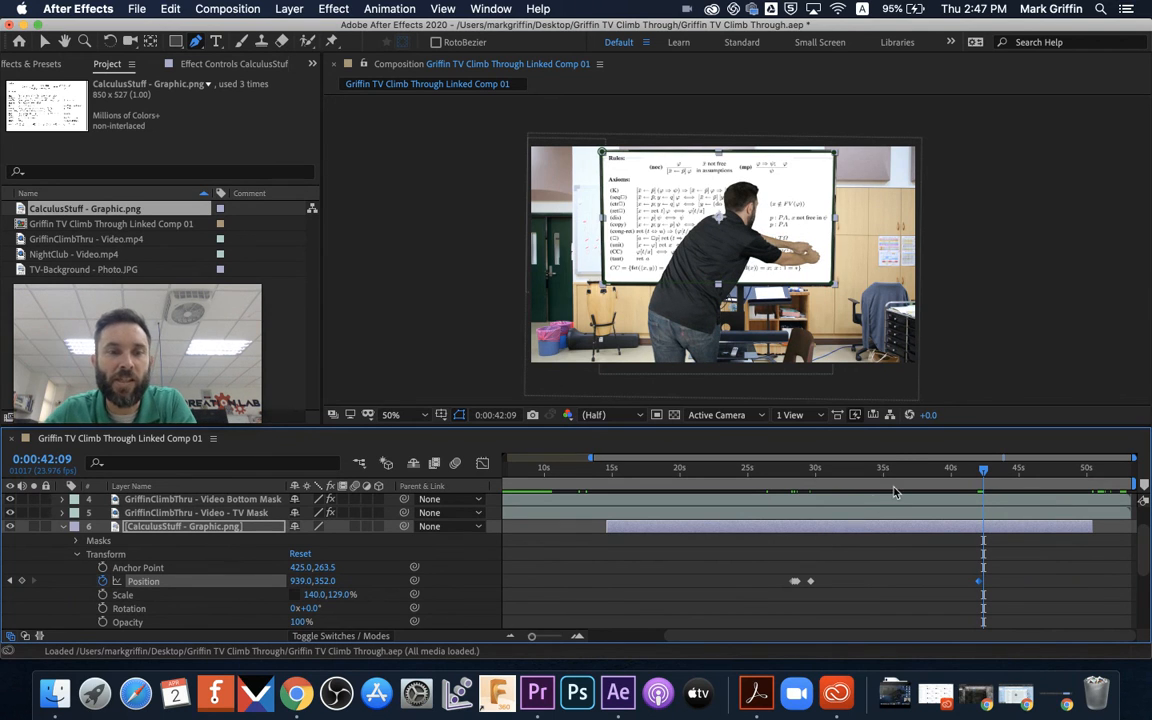
left_click(21, 580)
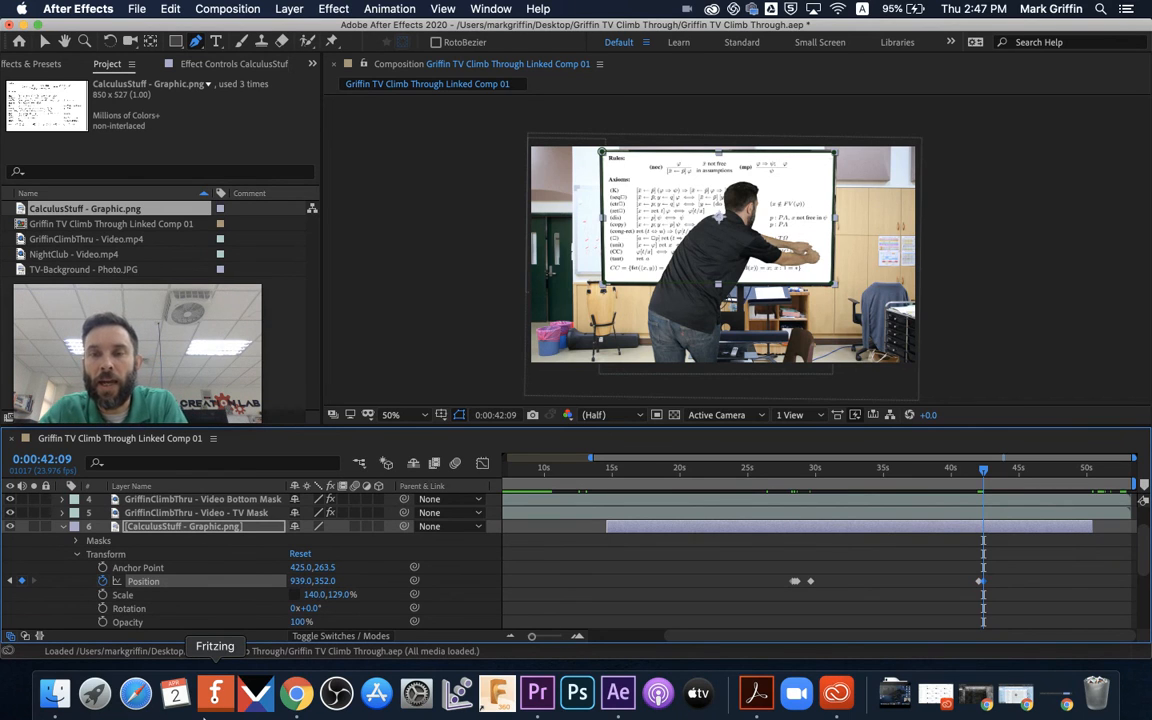
- At 0:00:43:08, keyframe the middle CalculusStuff segment's X position at -241 so the graphic slides off the TV
key("space")
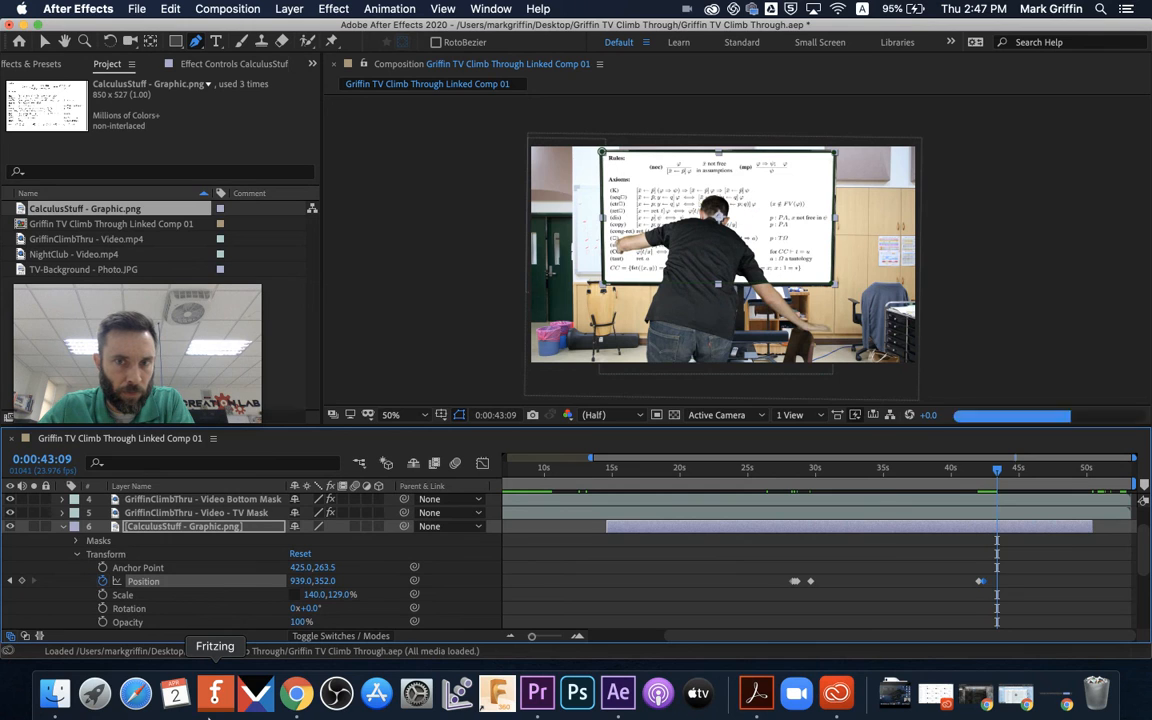
key("Page_Up")
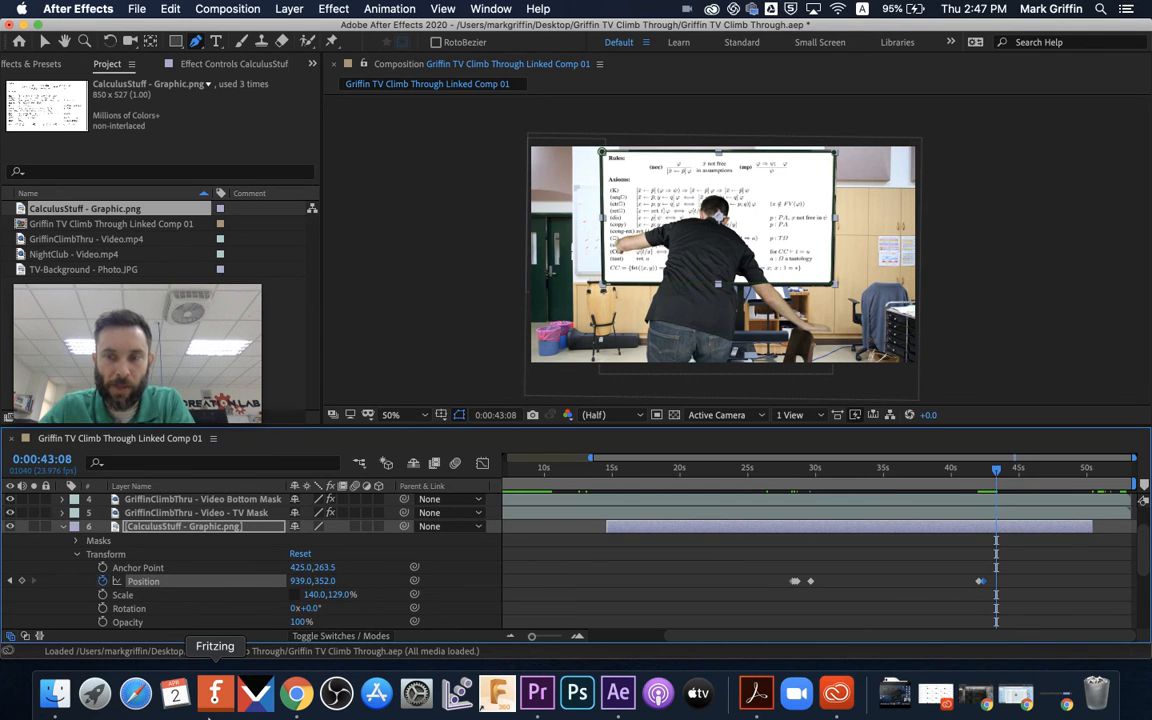
left_click_drag(296, 580, 181, 581)
left_click_drag(305, 583, 195, 595)
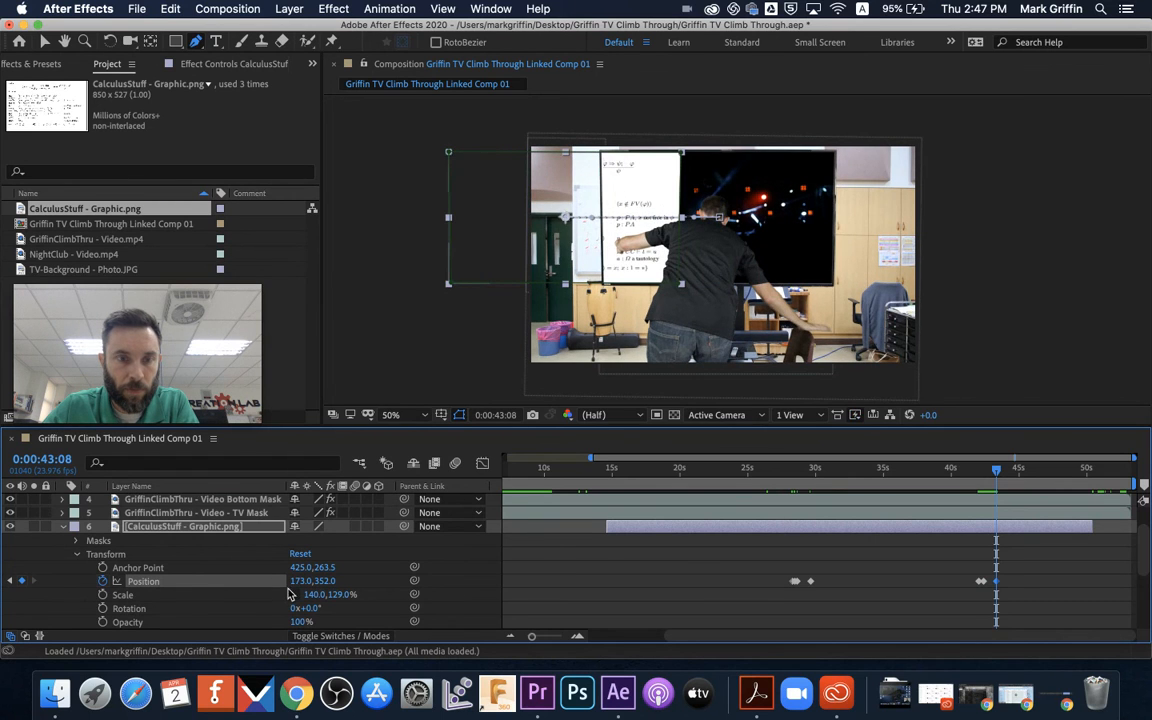
left_click_drag(288, 595, 226, 593)
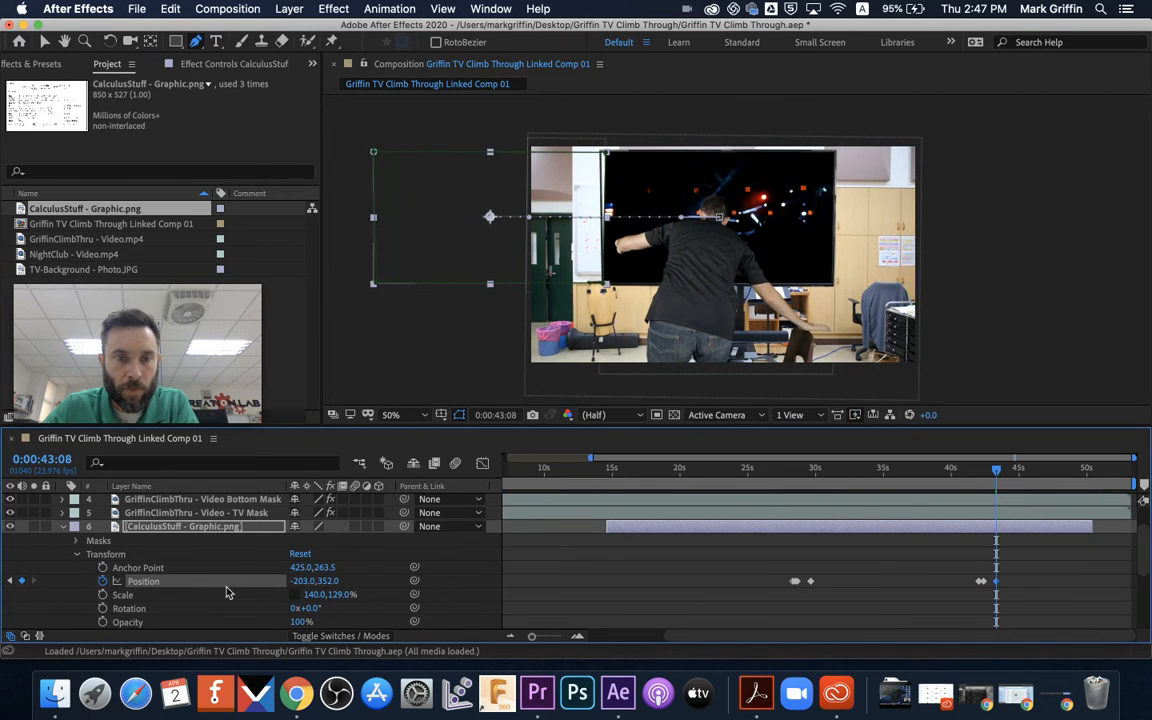
left_click_drag(307, 581, 269, 588)
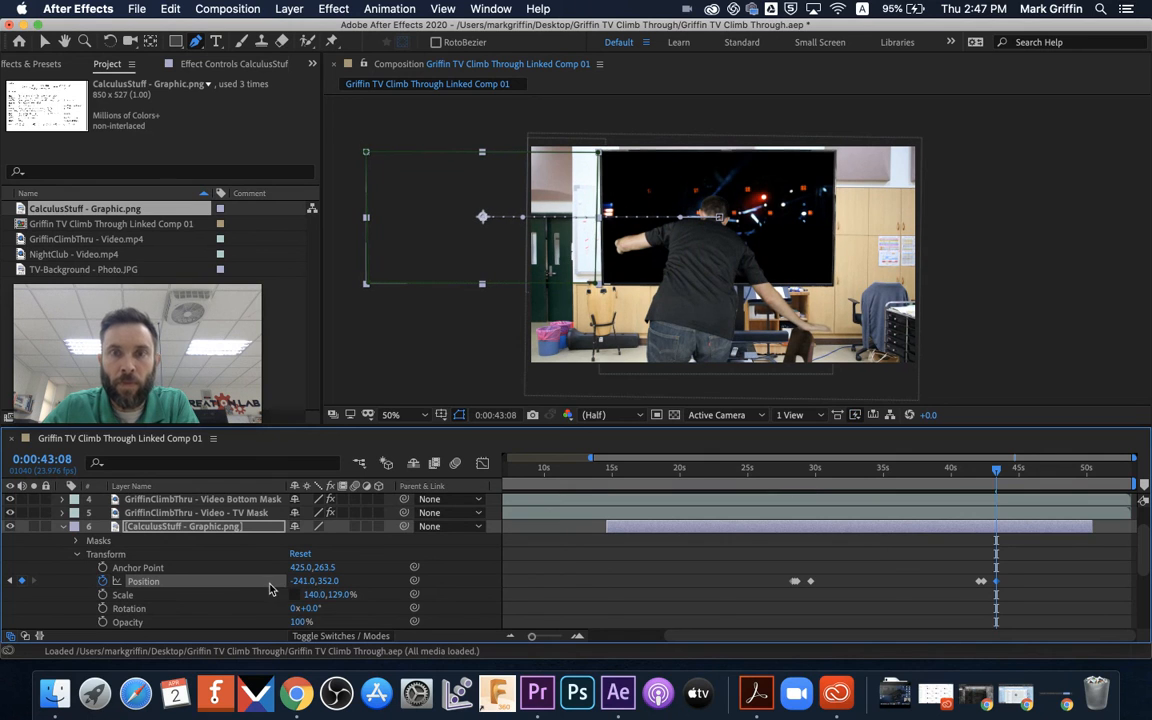
left_click_drag(997, 477, 951, 477)
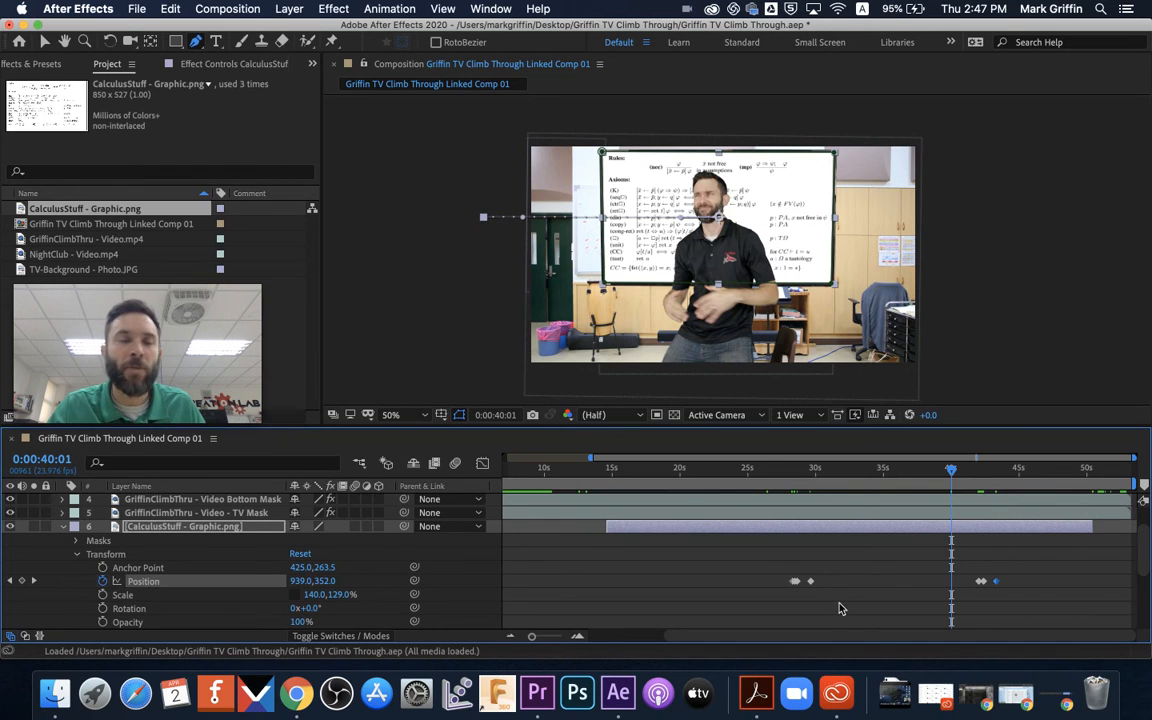
left_click_drag(950, 473, 977, 481)
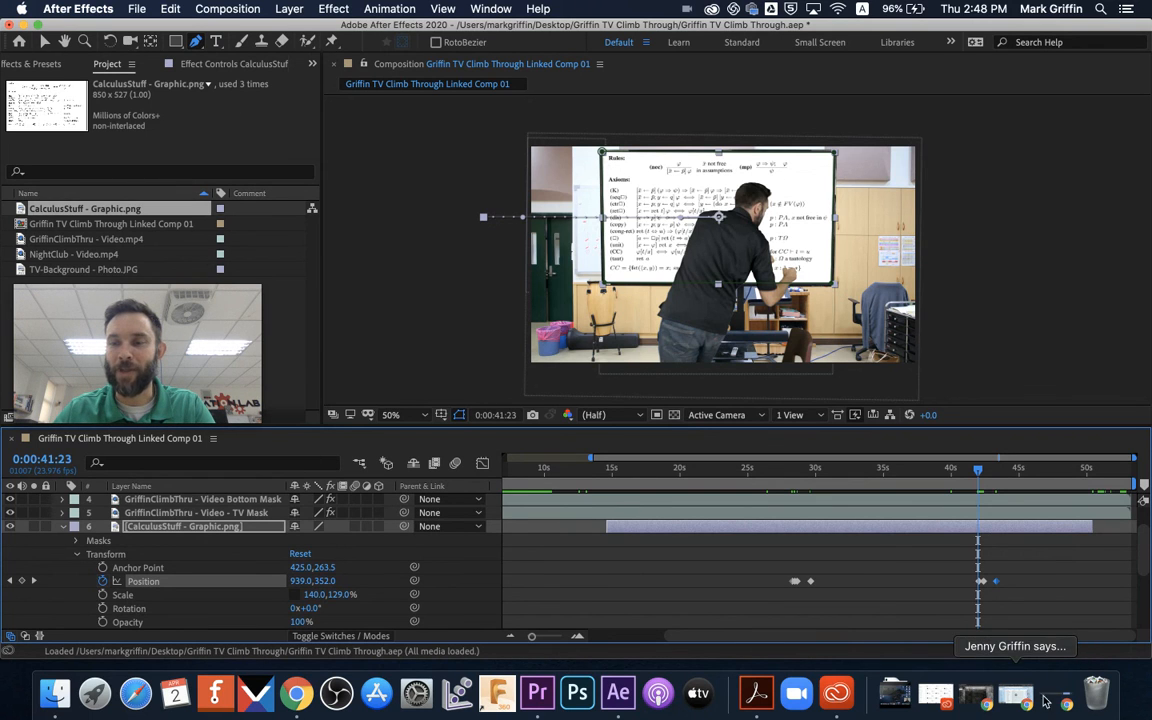
left_click(637, 648)
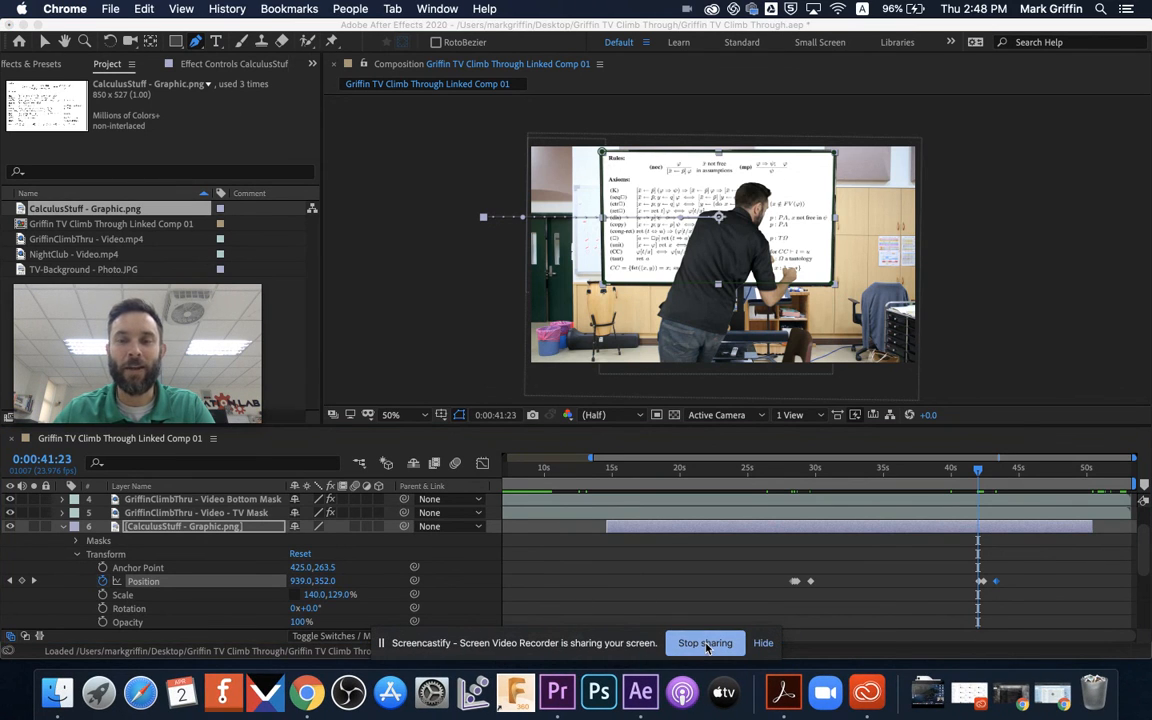